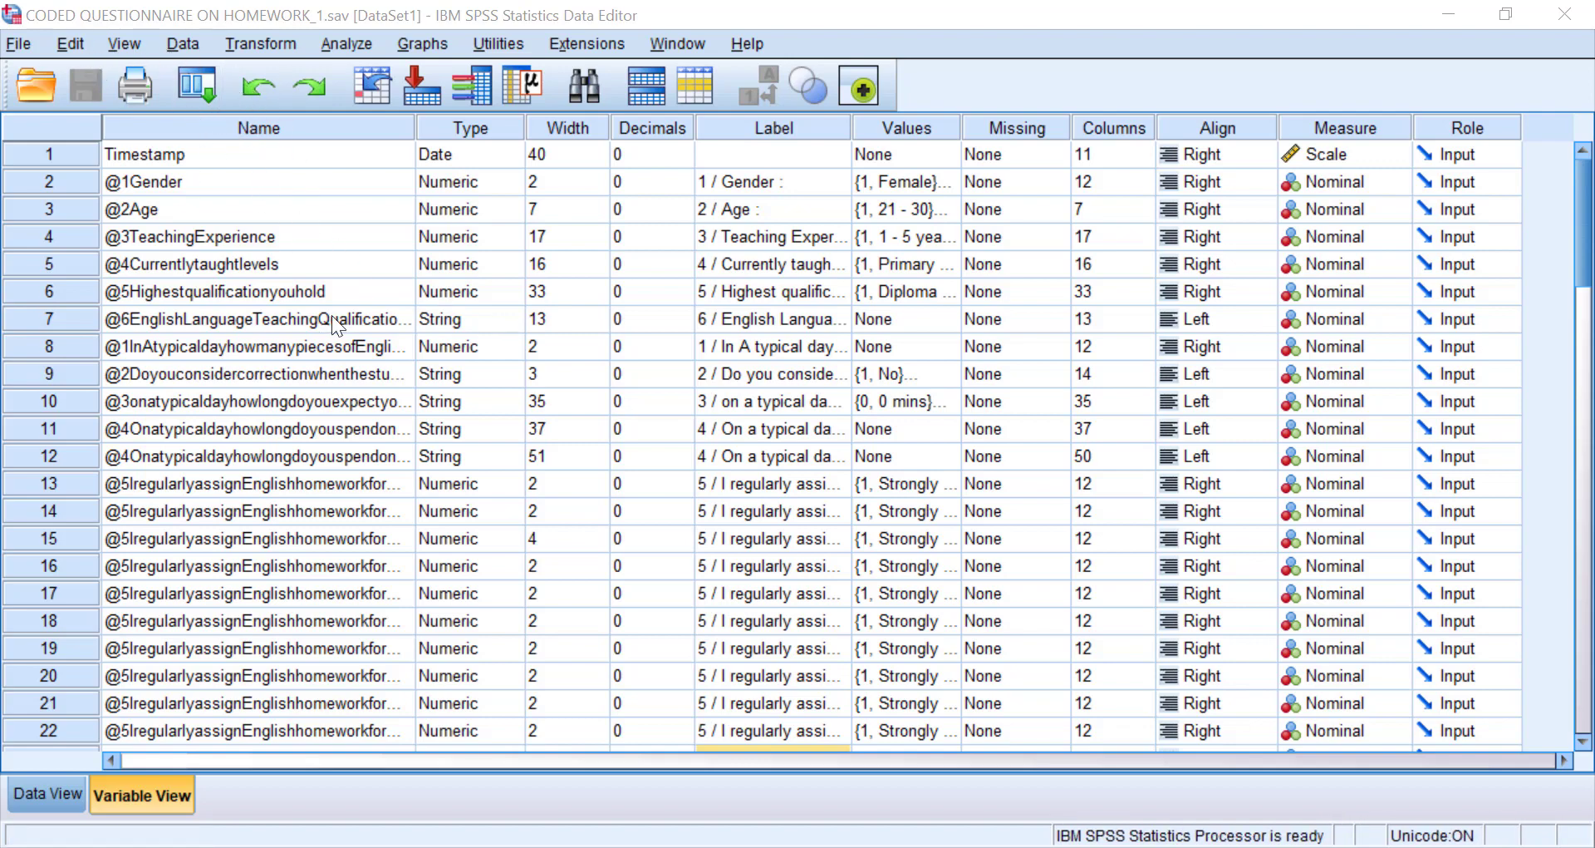
Set the font for charts to Times New Roman in the program's chart options.
left_click(71, 43)
mouse_move(20, 43)
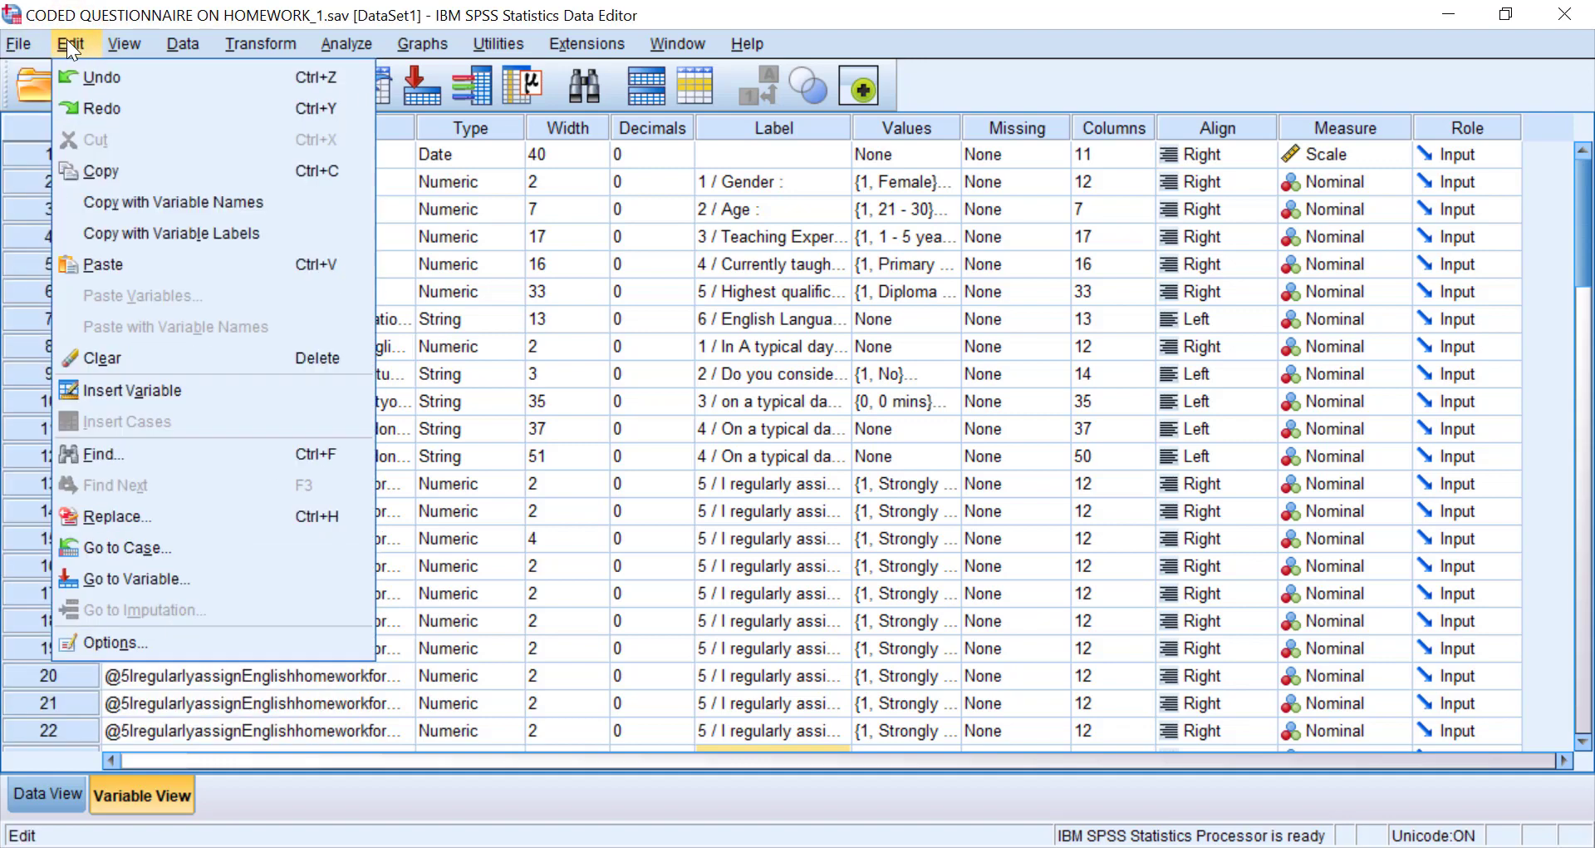
mouse_move(72, 42)
left_click(83, 631)
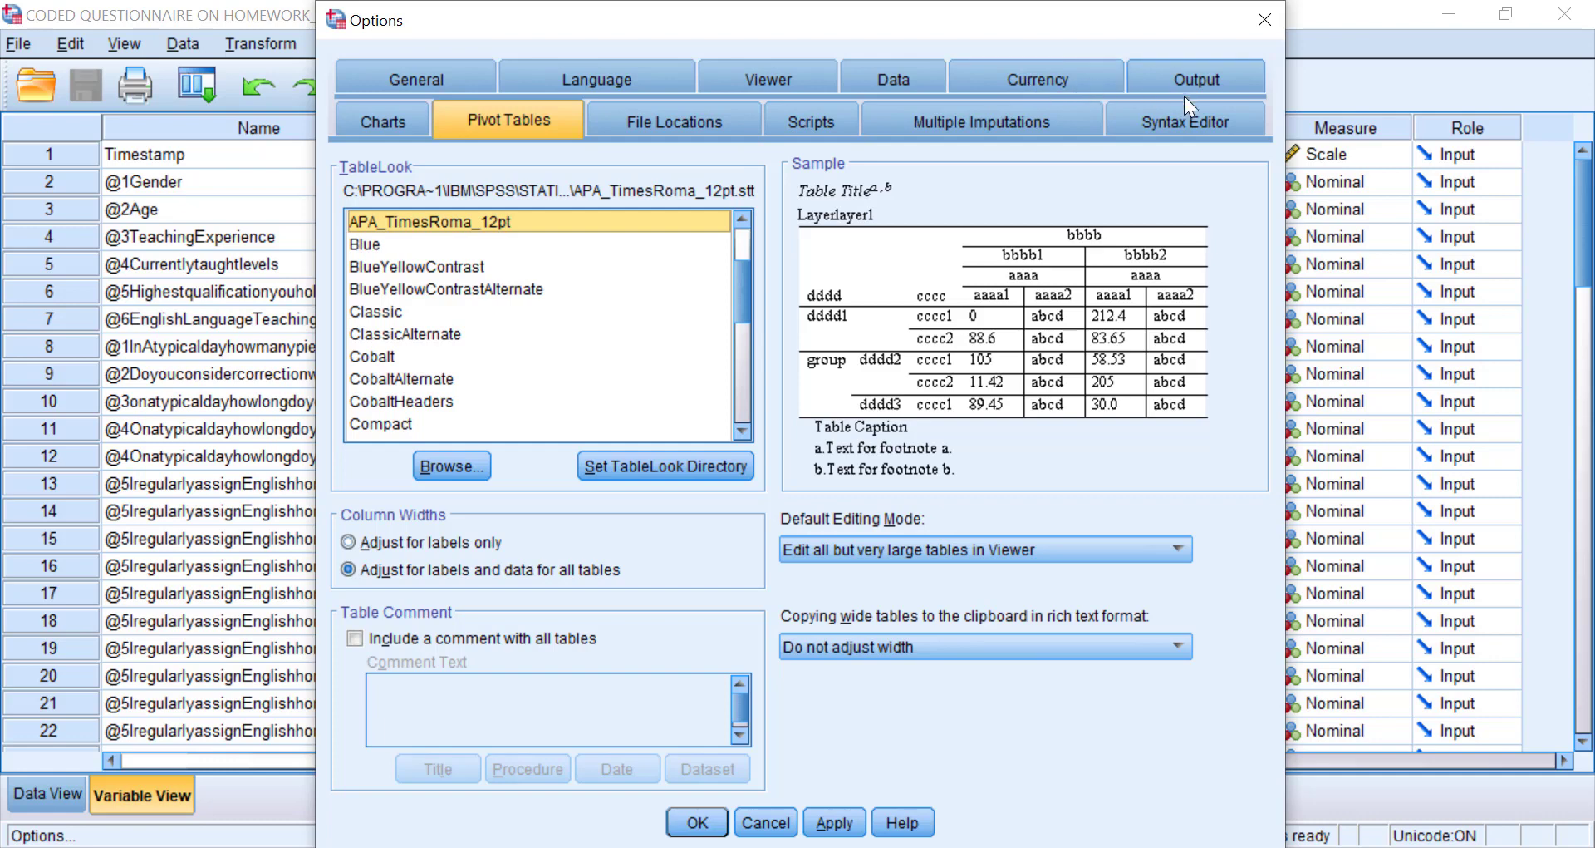
left_click(398, 118)
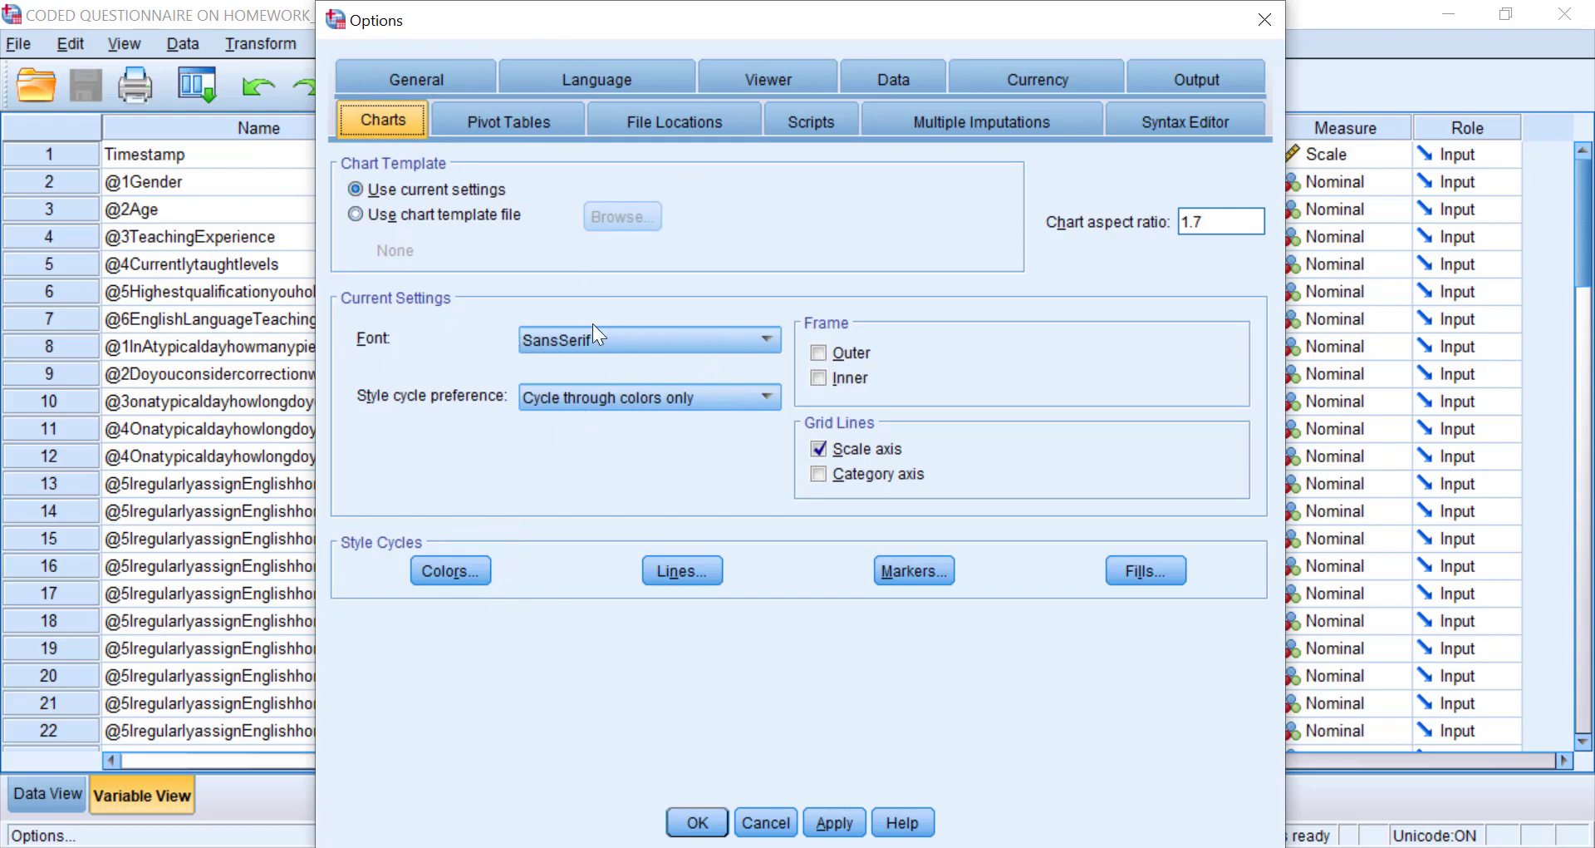
left_click(610, 341)
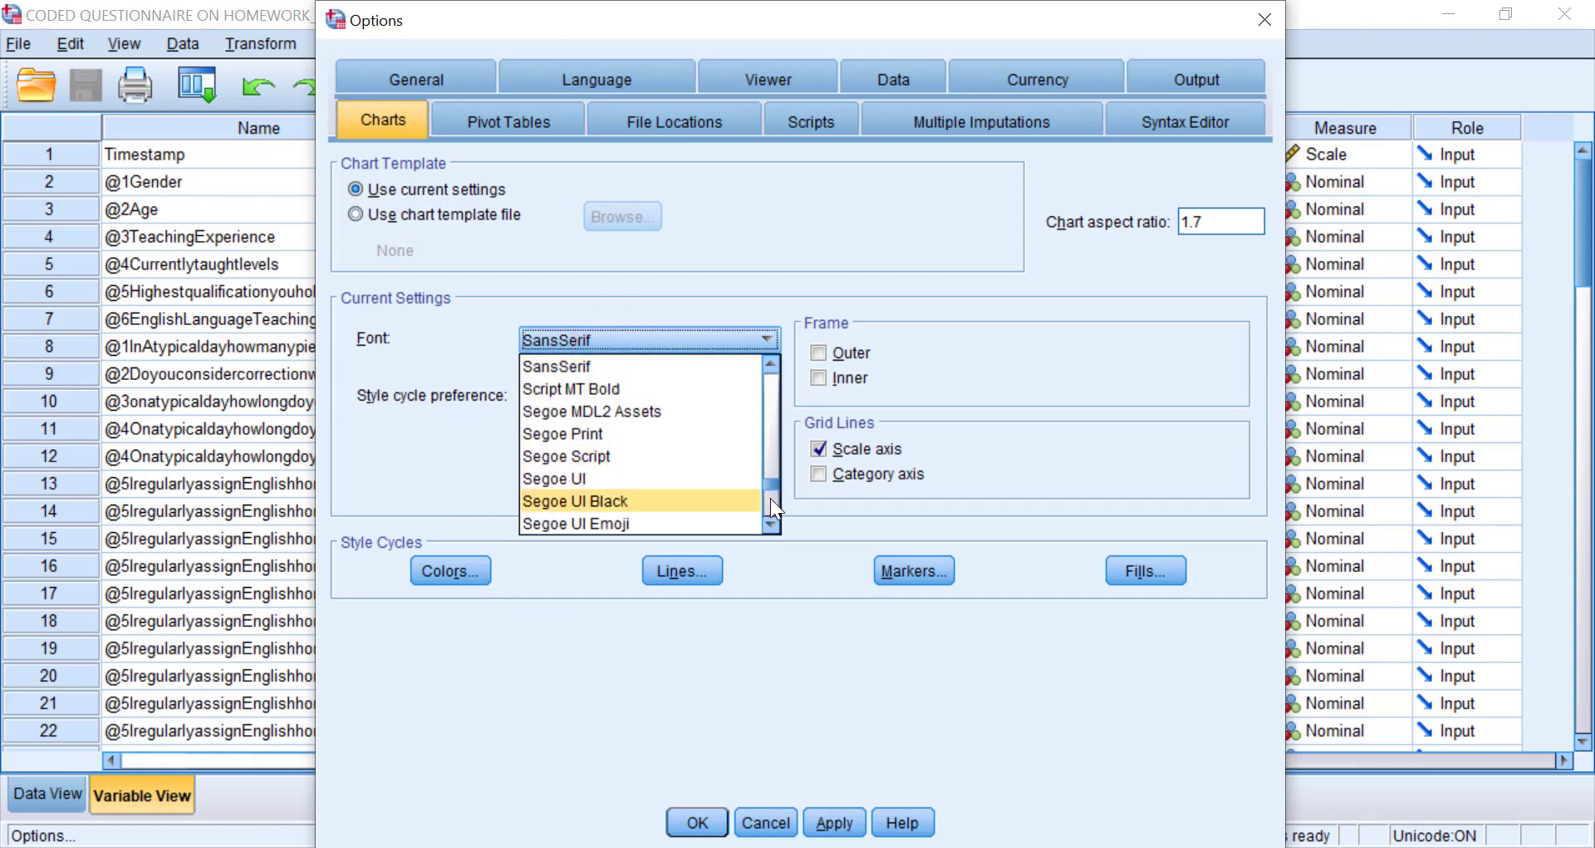
left_click_drag(765, 446, 781, 396)
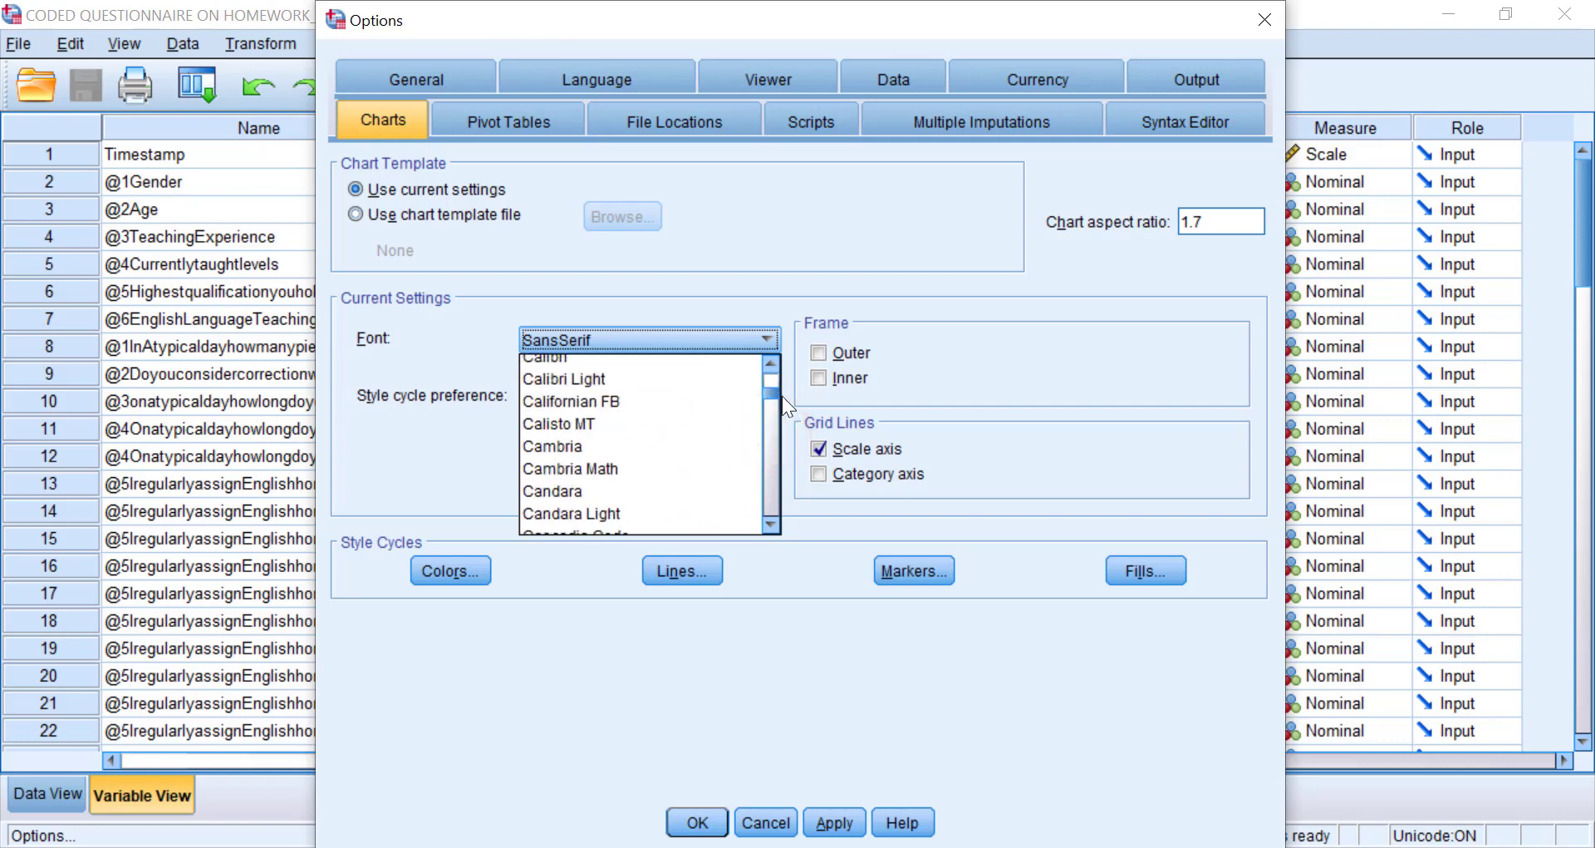
key("t")
key("Down")
key("Down")
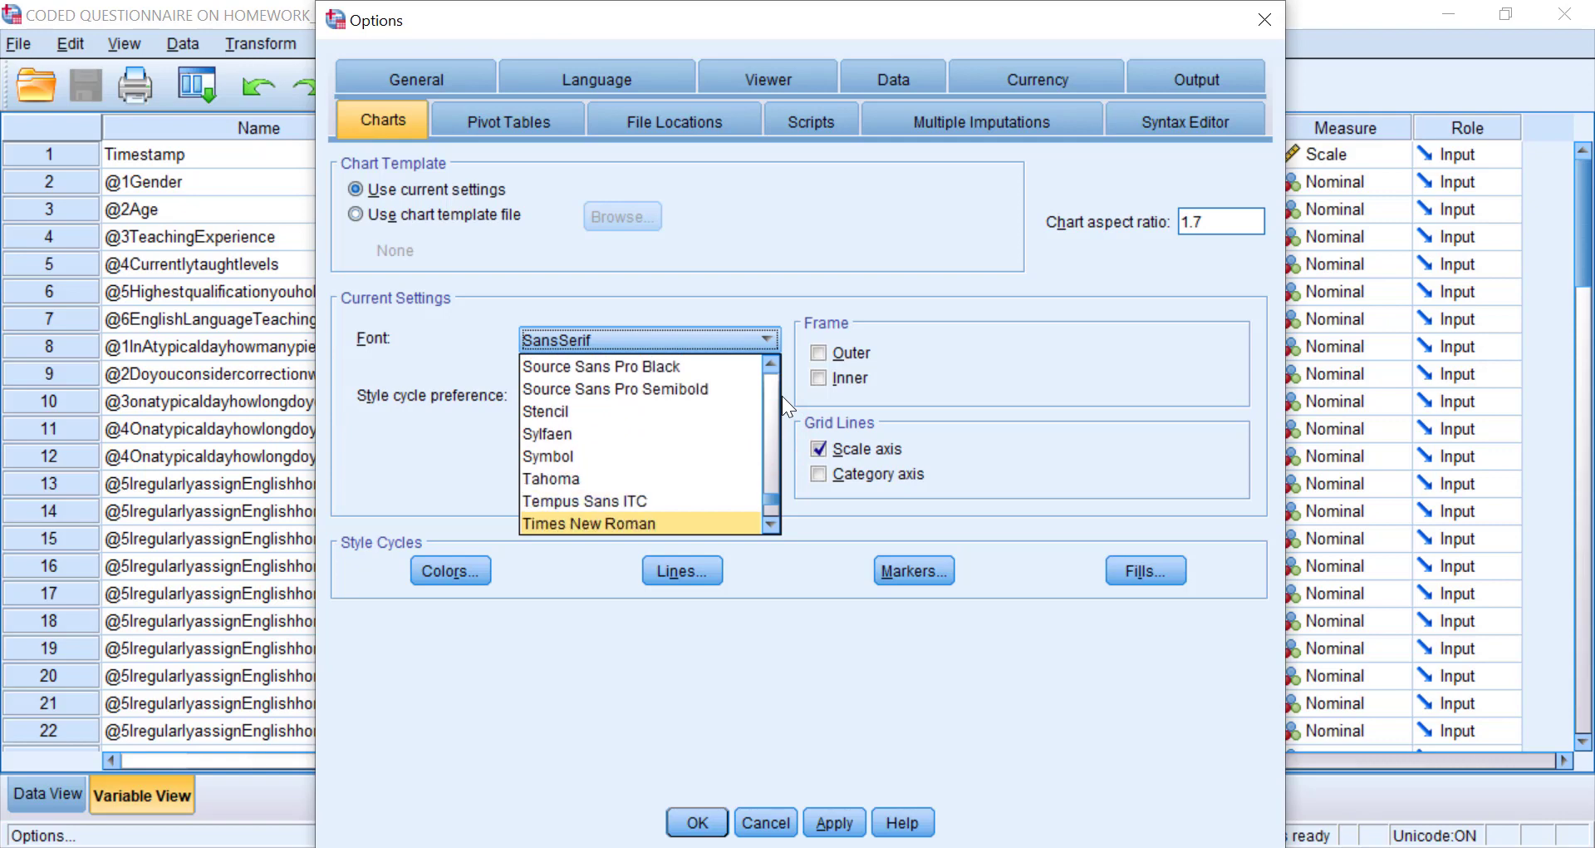
left_click(580, 523)
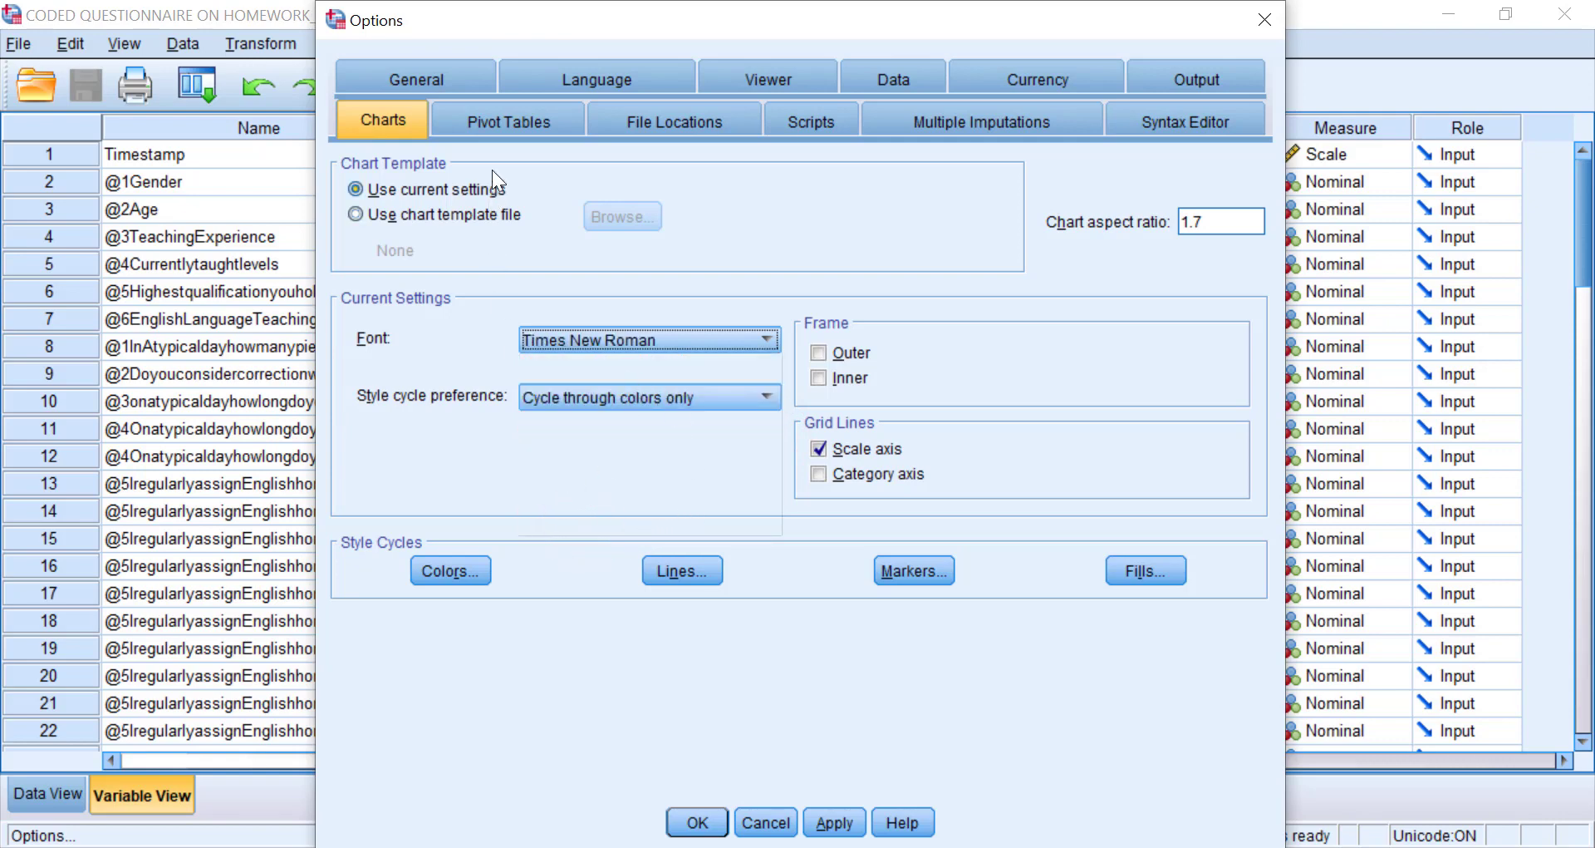
Change the Category 1 chart colour to light gray (204, 204, 204), apply the options and minimize the output window.
left_click(1189, 83)
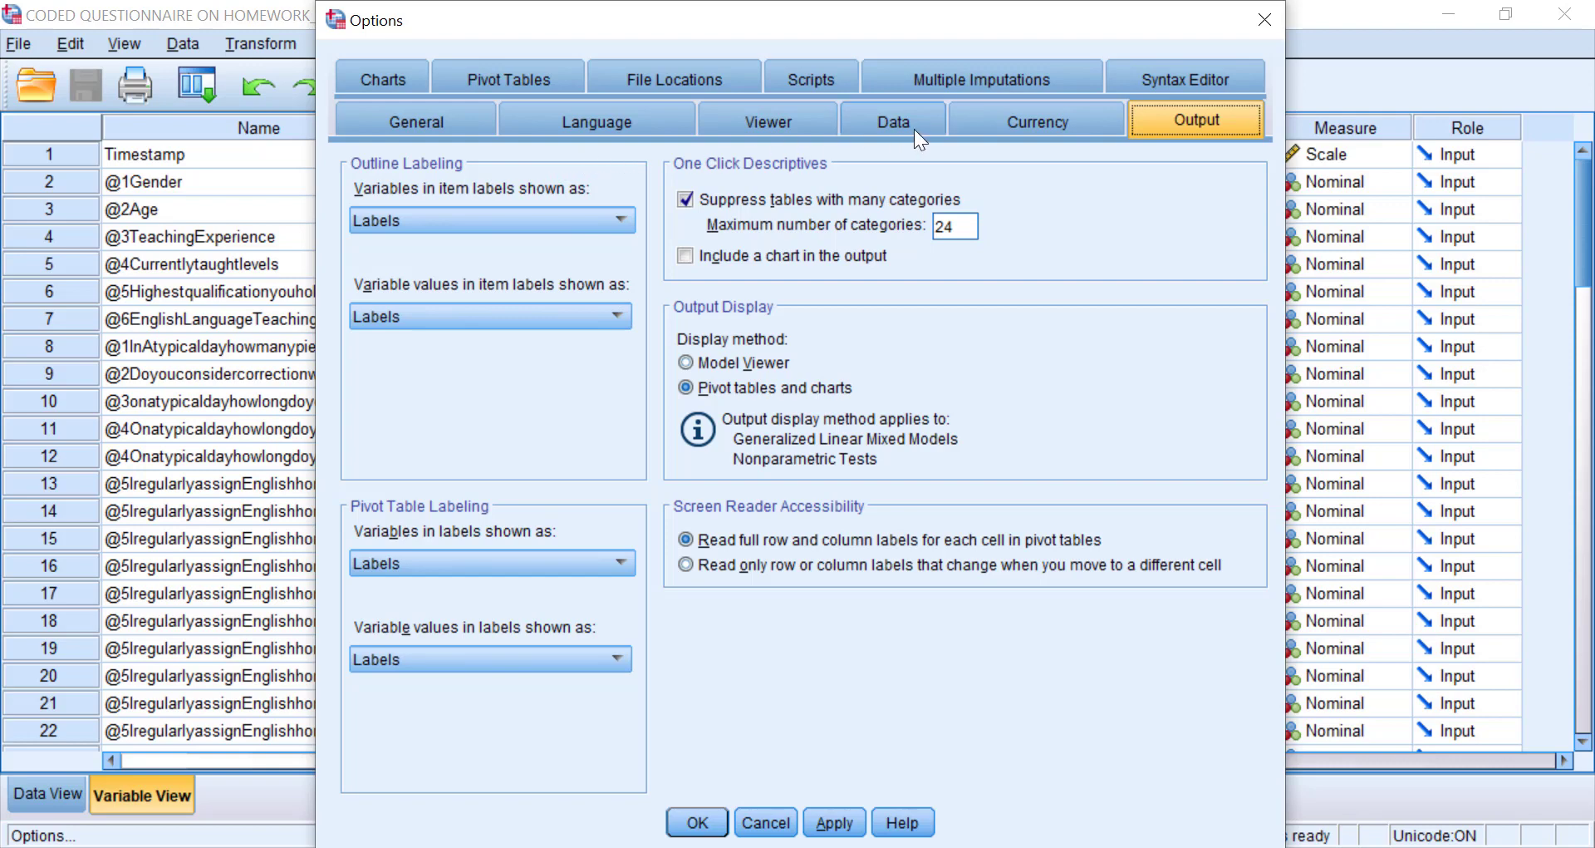
left_click(396, 67)
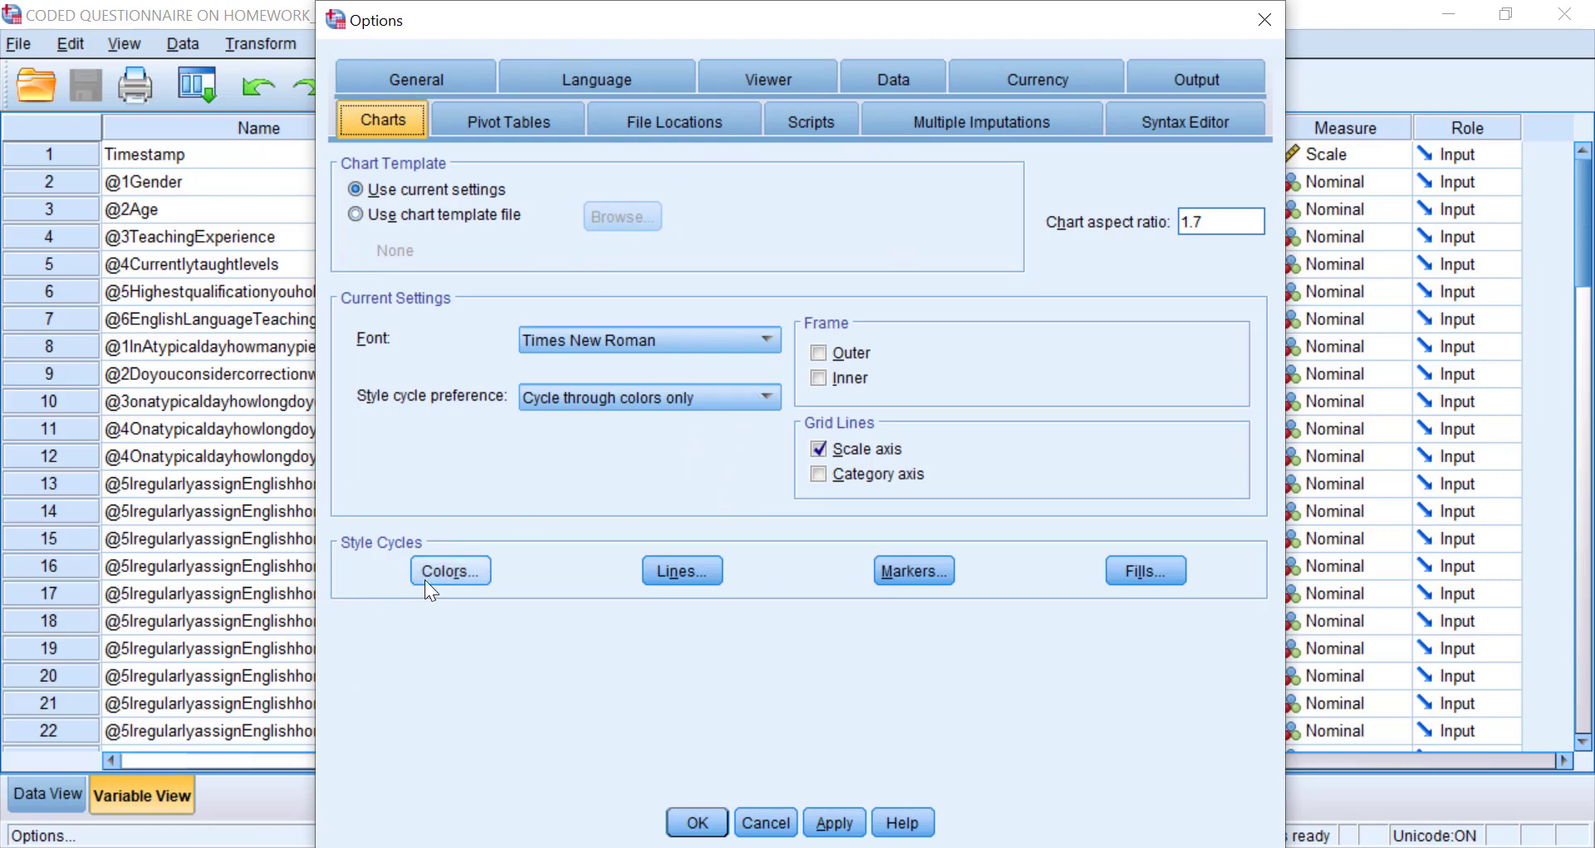
left_click(449, 570)
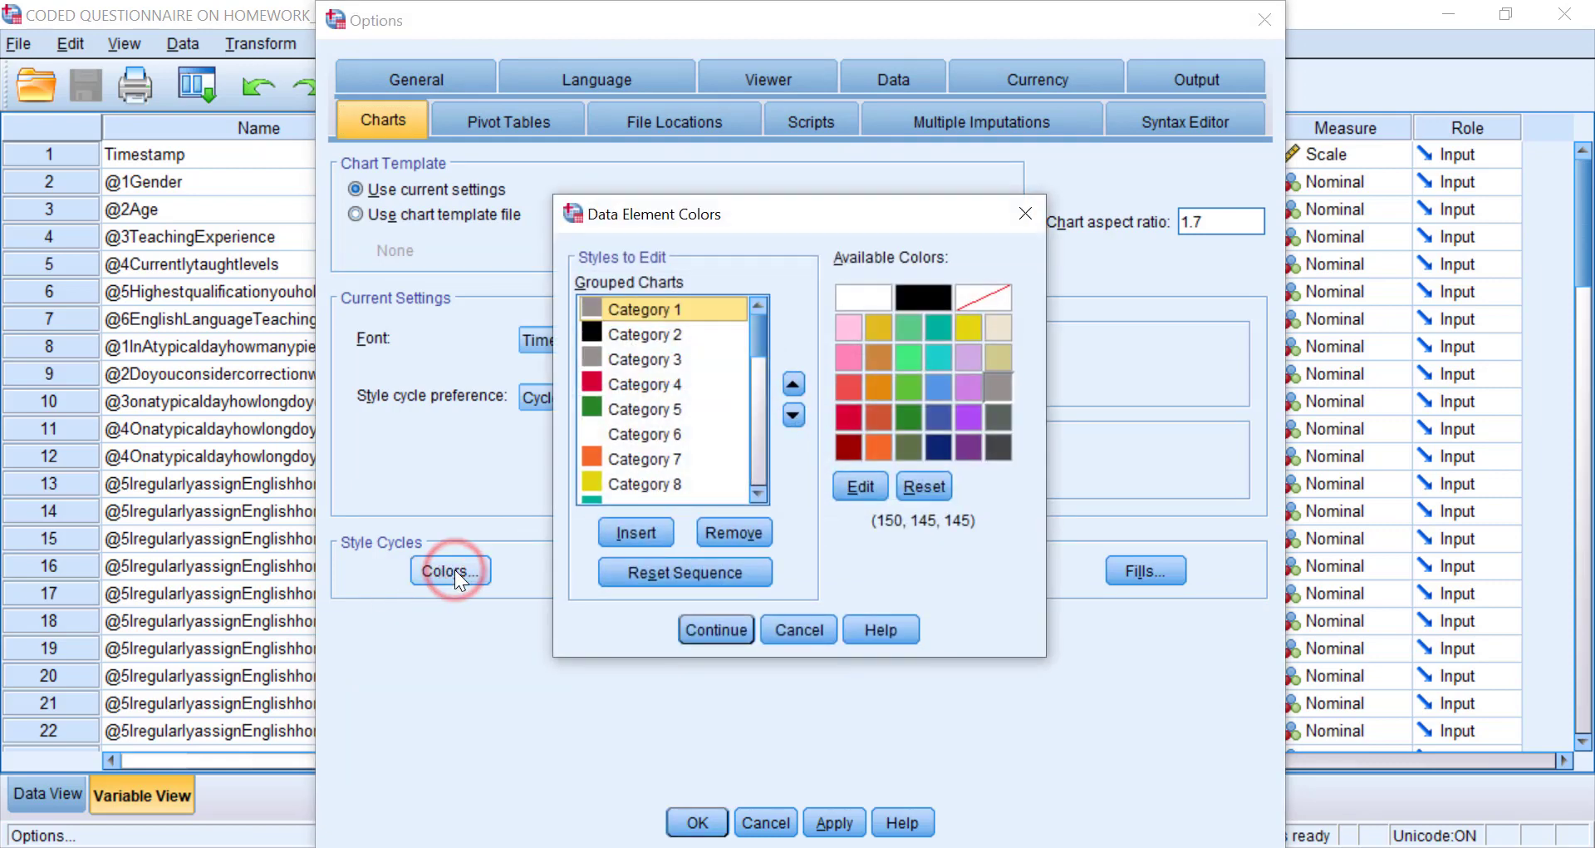
left_click(637, 357)
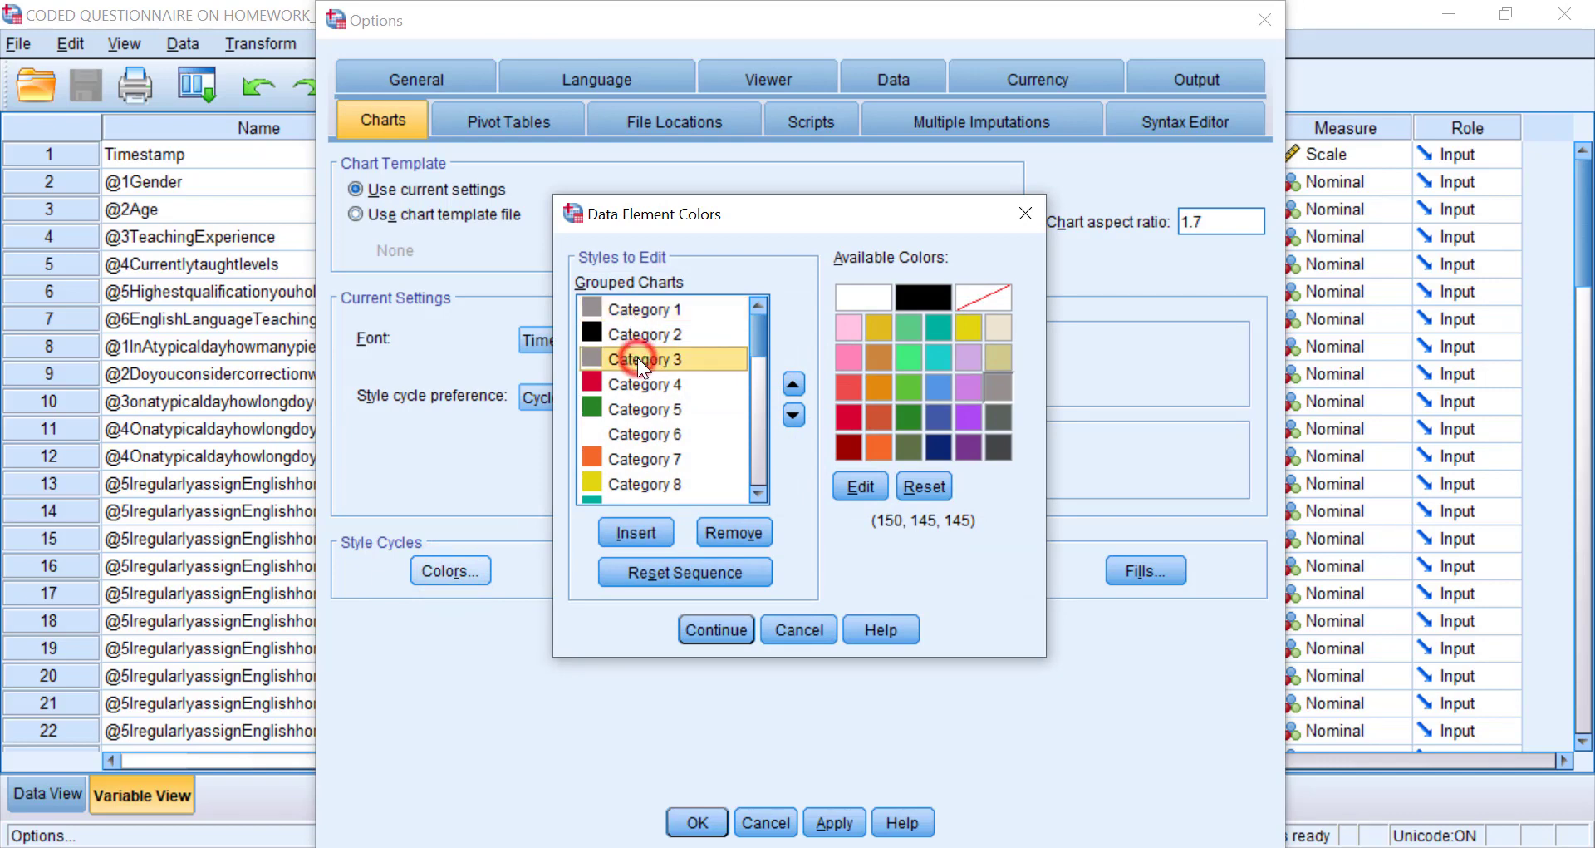
left_click(625, 305)
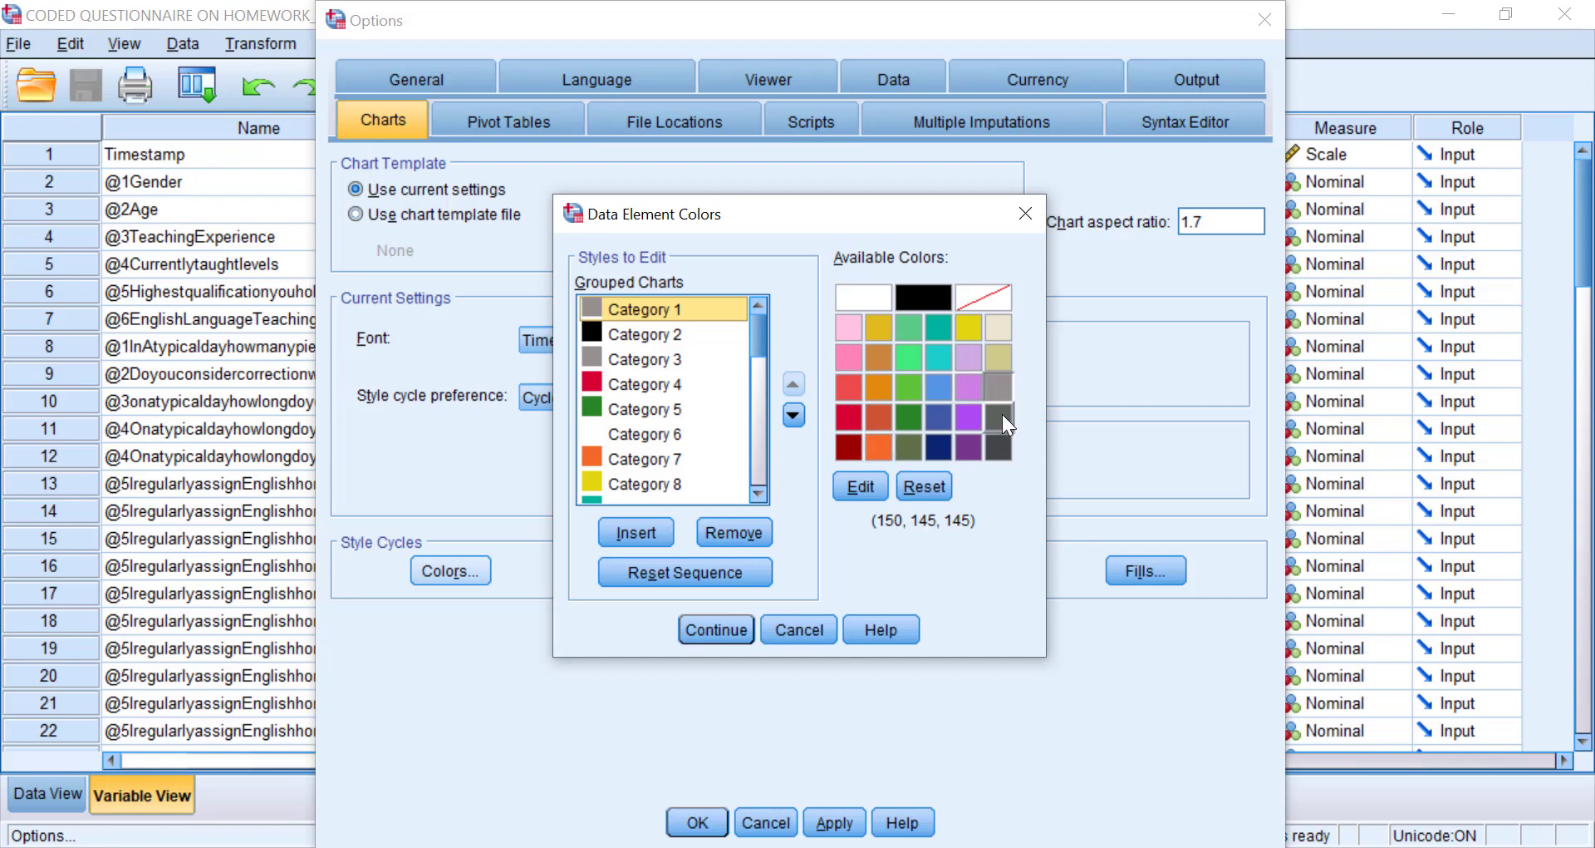
left_click(875, 480)
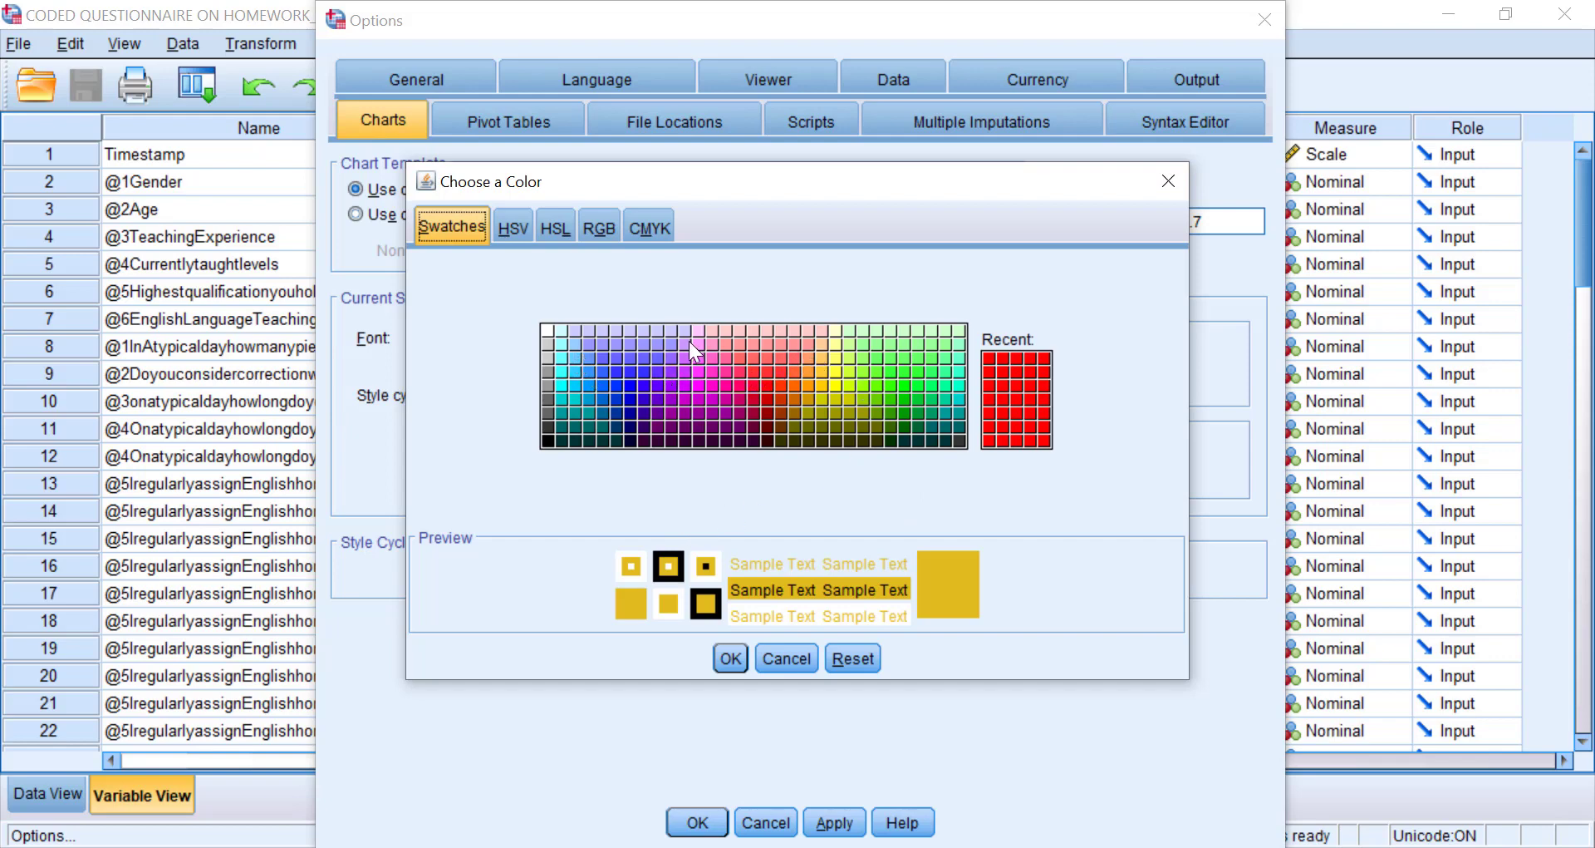
left_click(548, 360)
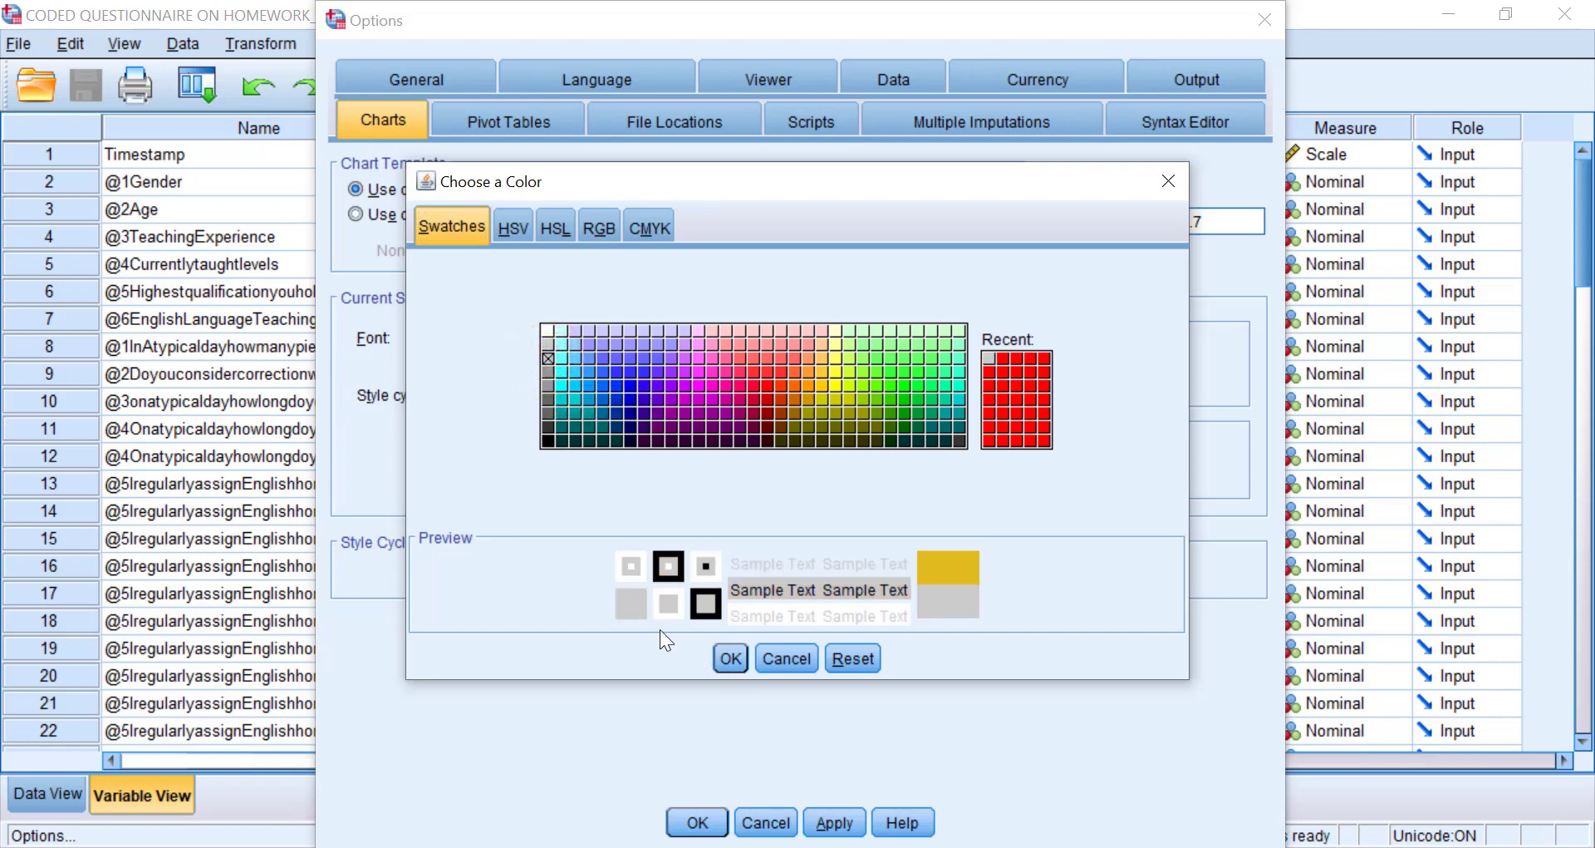
left_click(740, 660)
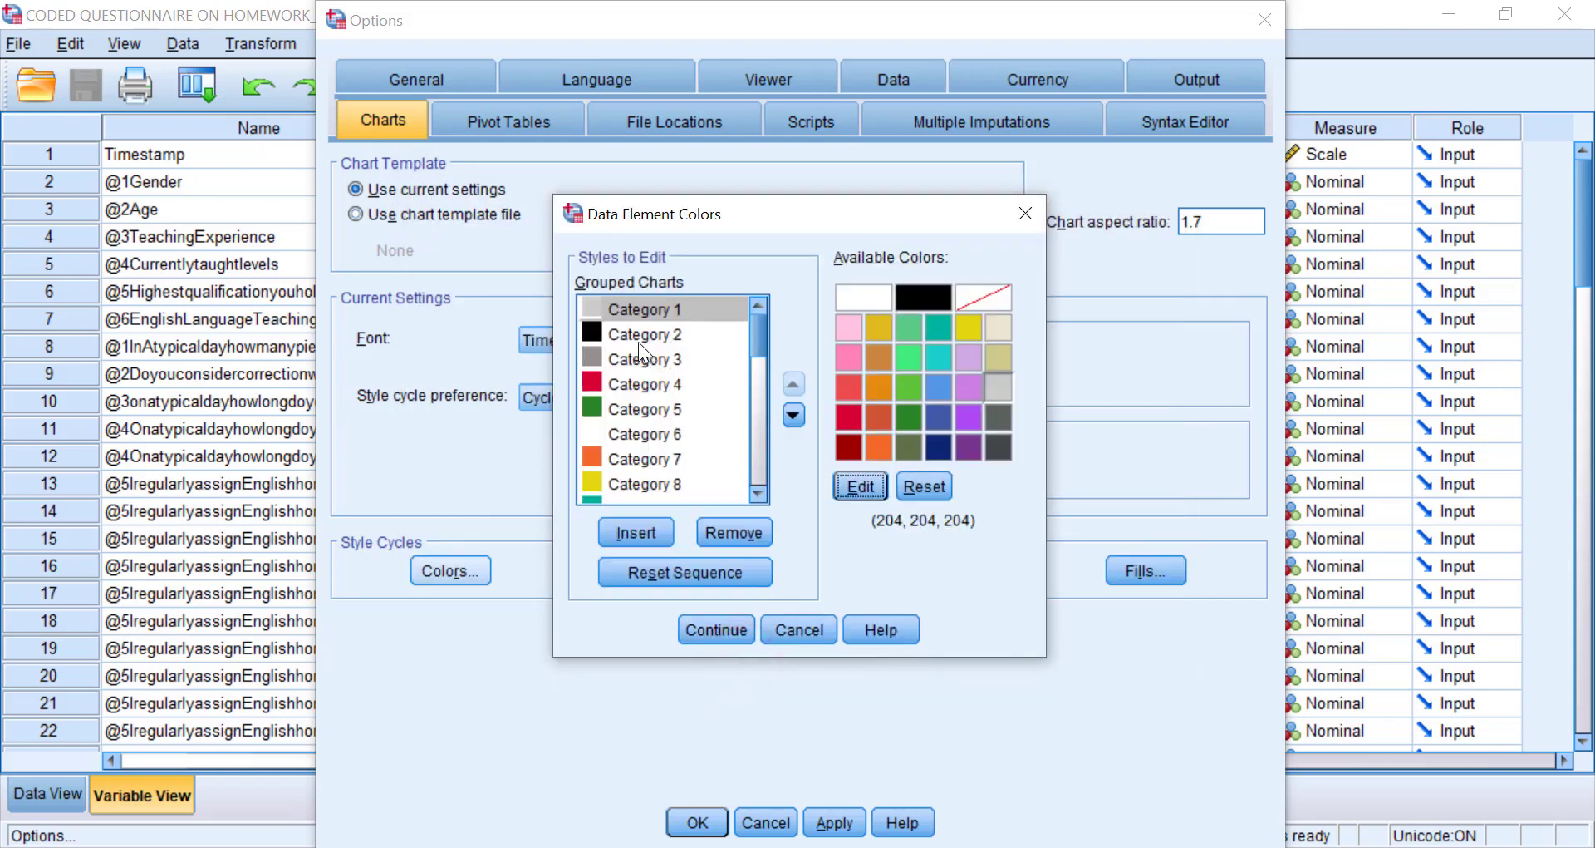
left_click(708, 632)
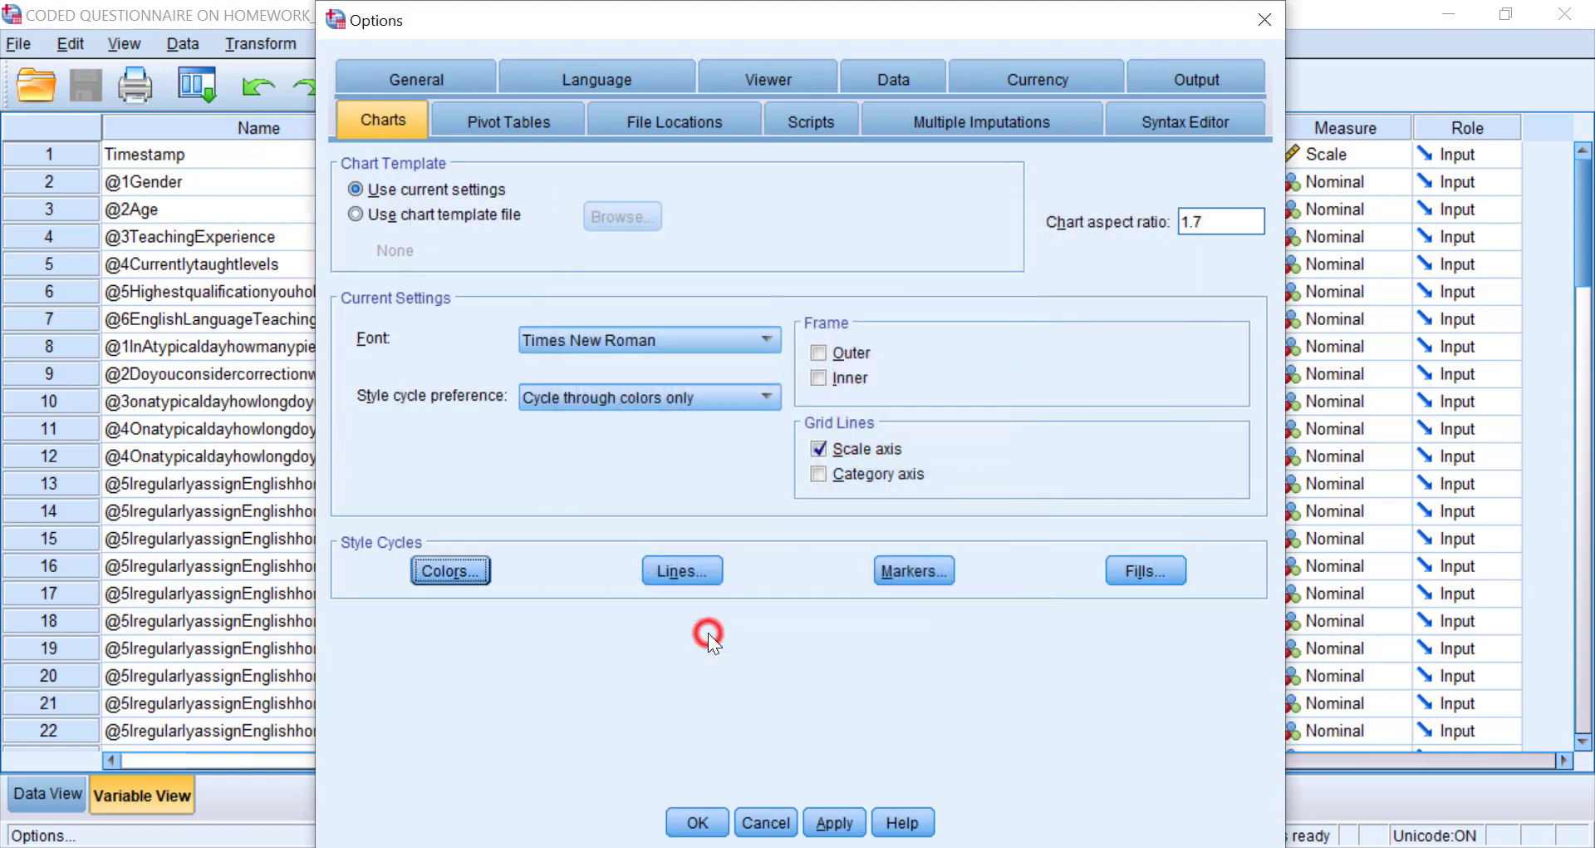
left_click(700, 822)
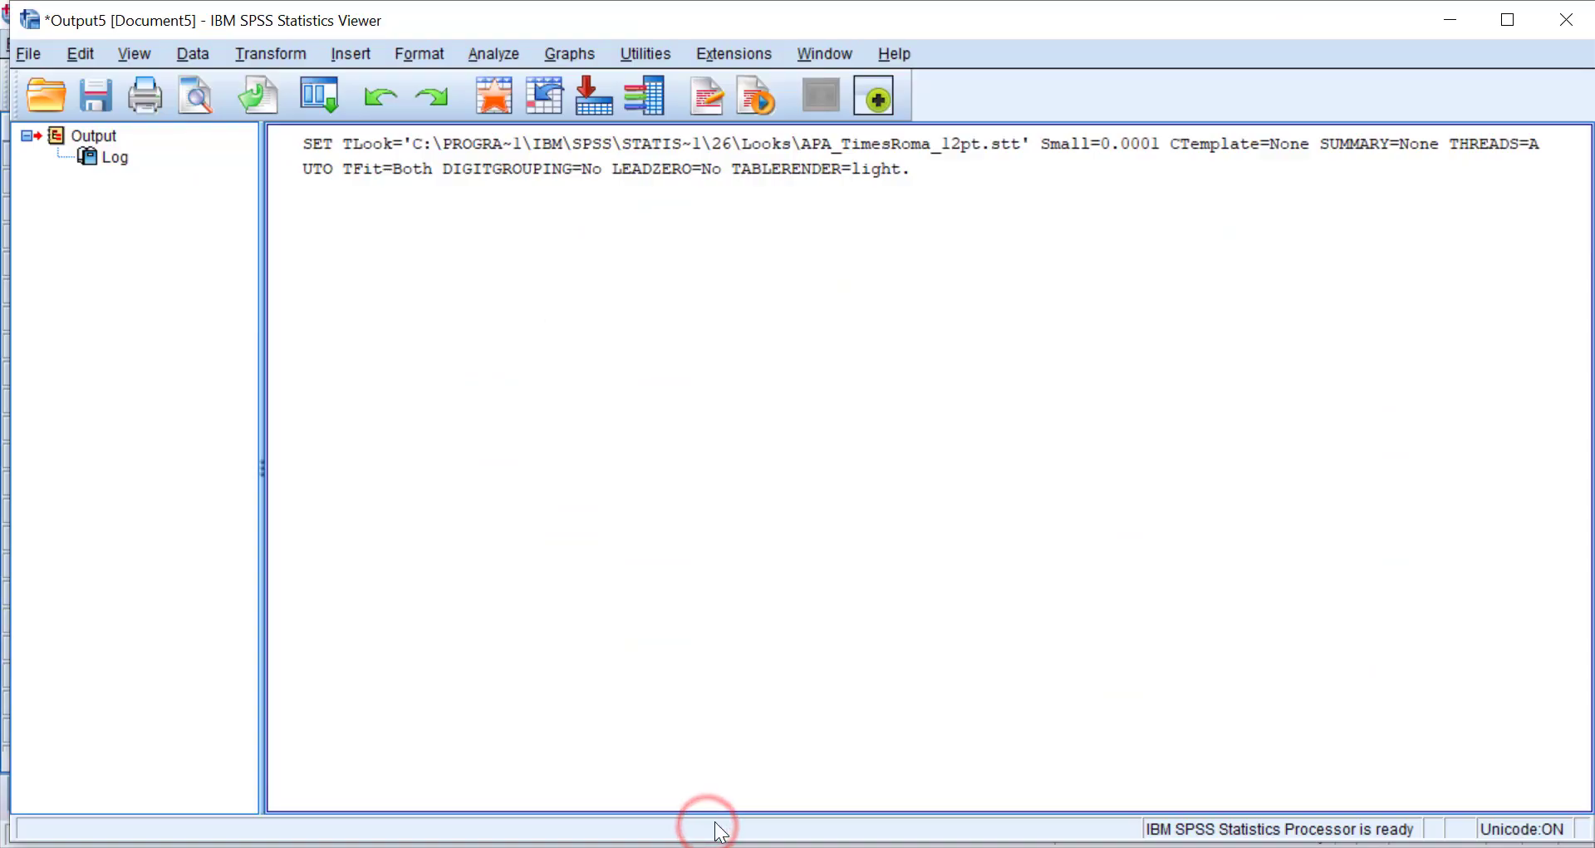
left_click(1452, 19)
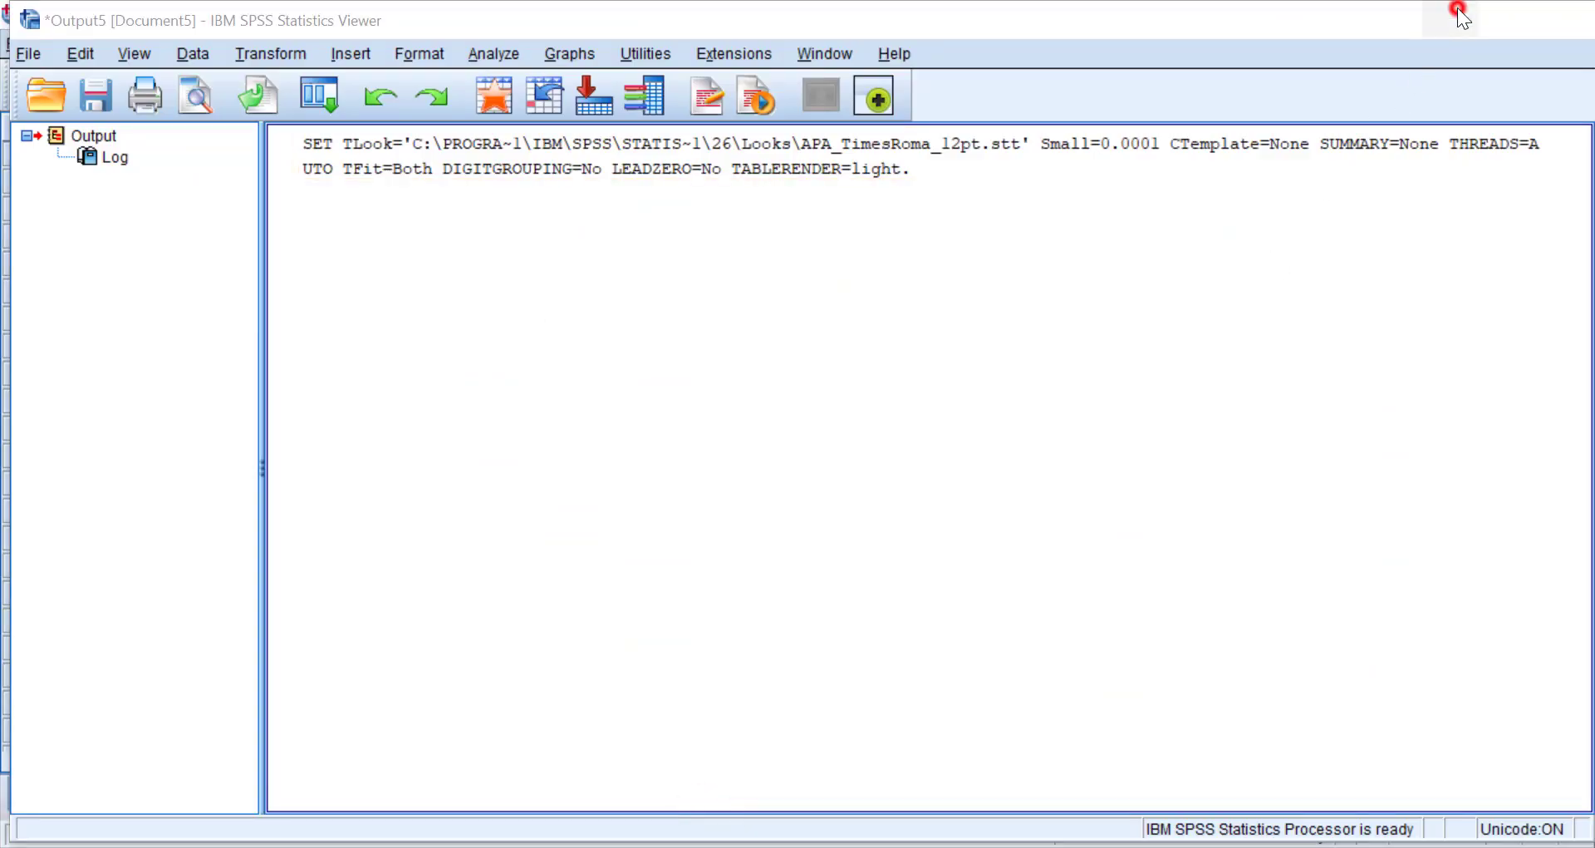
Reset the Frequencies analysis and add 1 / Gender as its only variable.
left_click(337, 40)
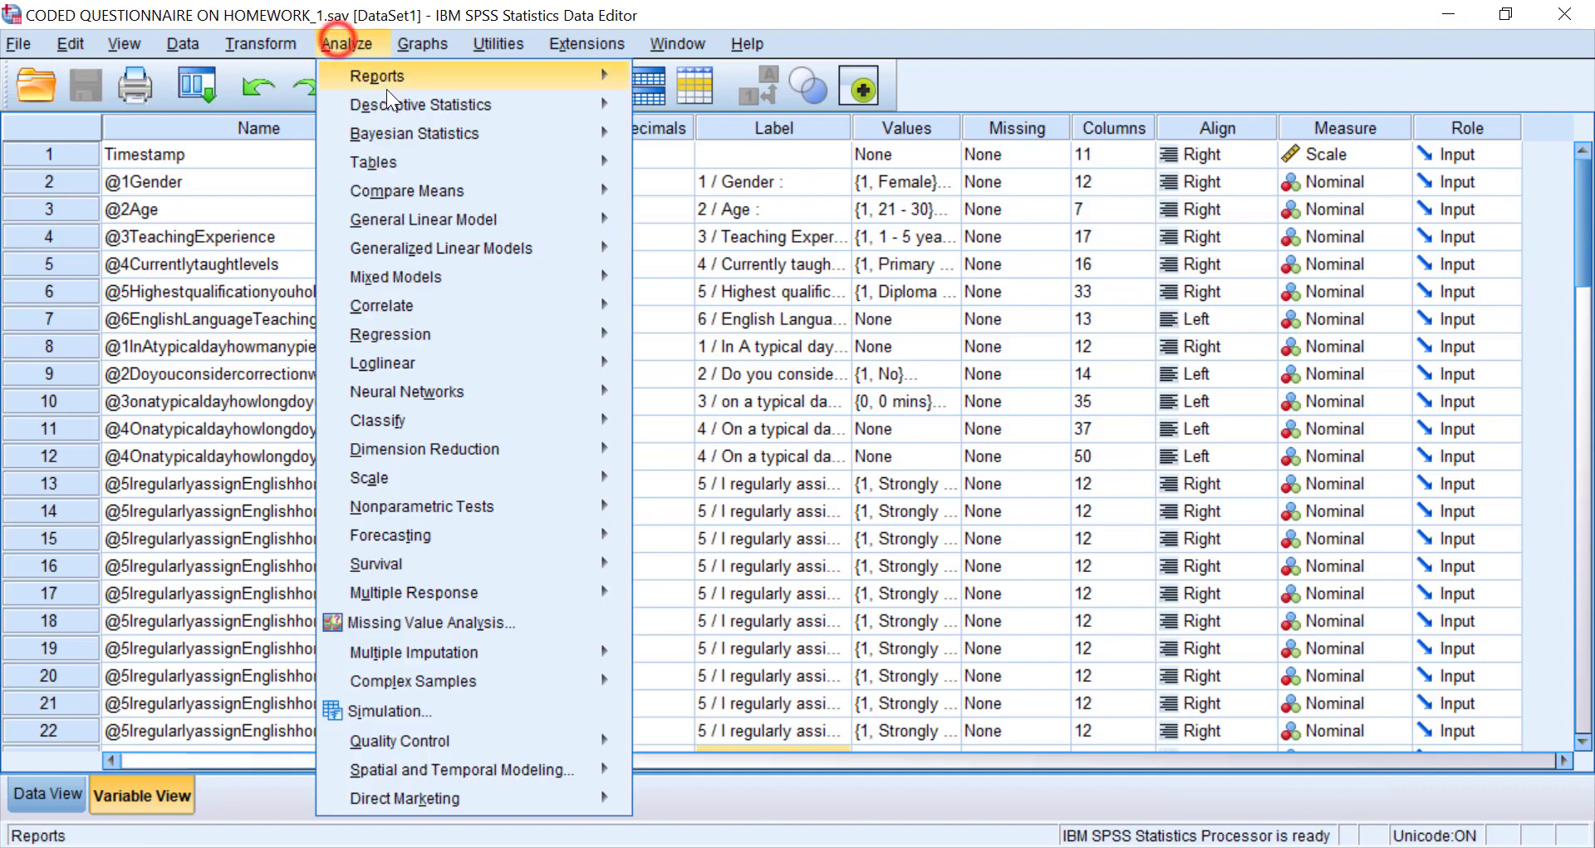
mouse_move(396, 99)
left_click(704, 108)
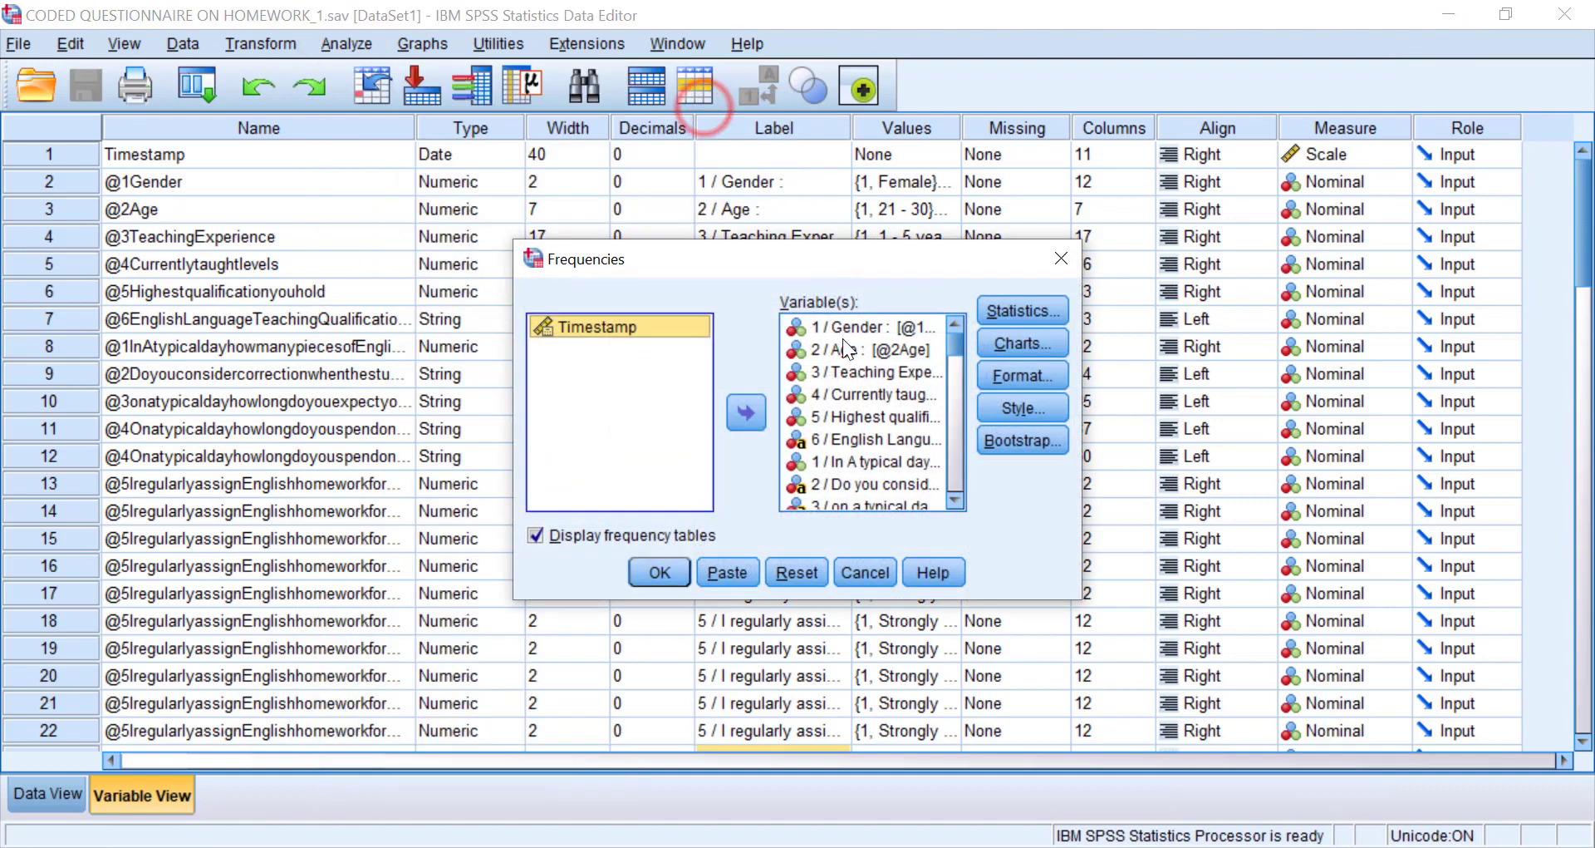
left_click(797, 572)
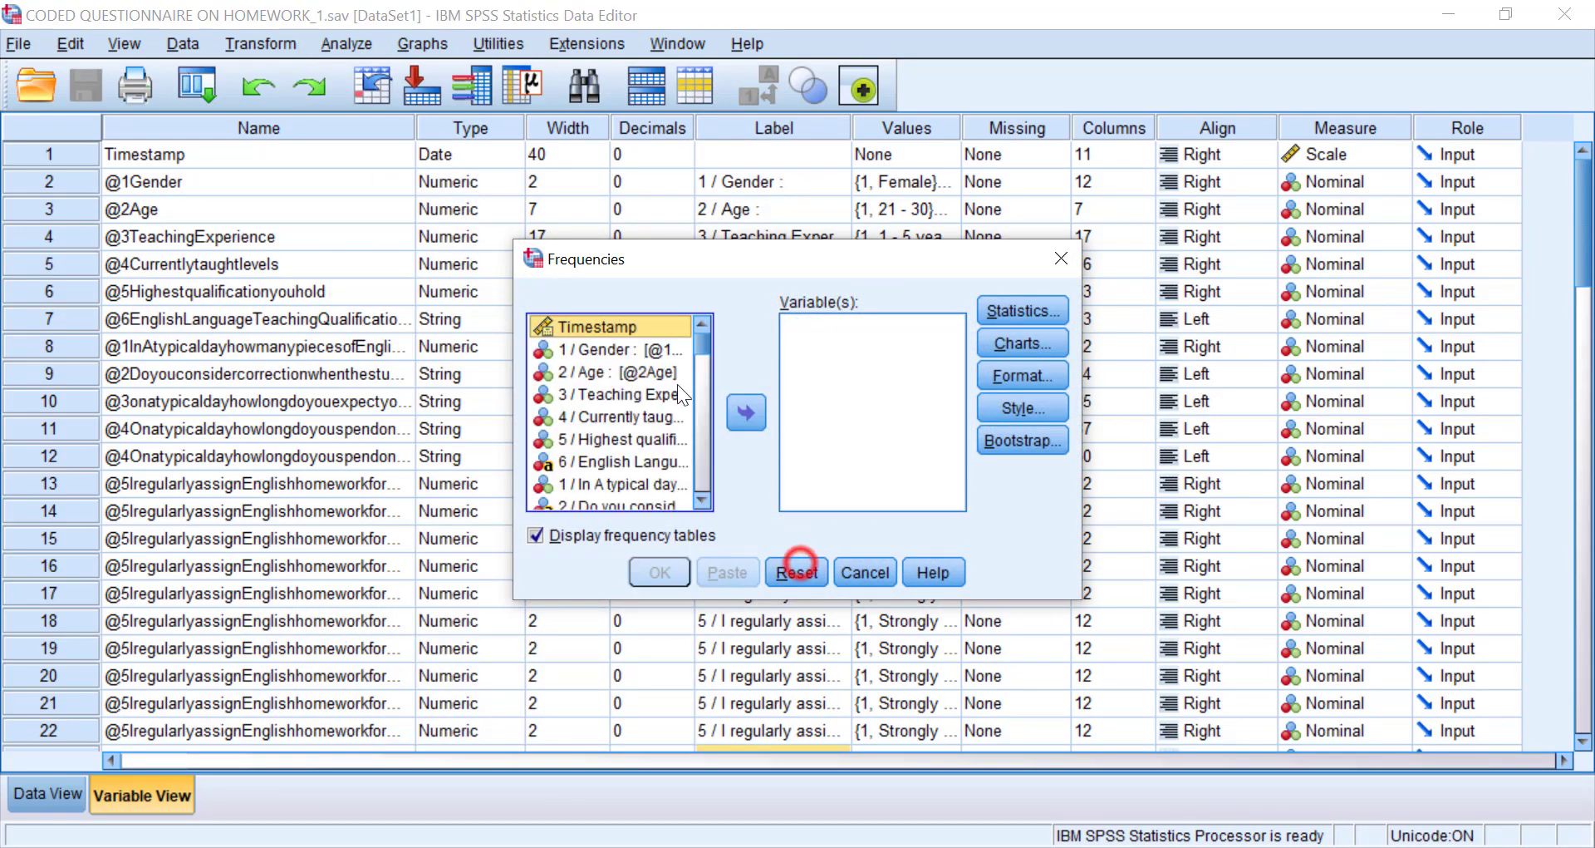
left_click(582, 349)
left_click(746, 412)
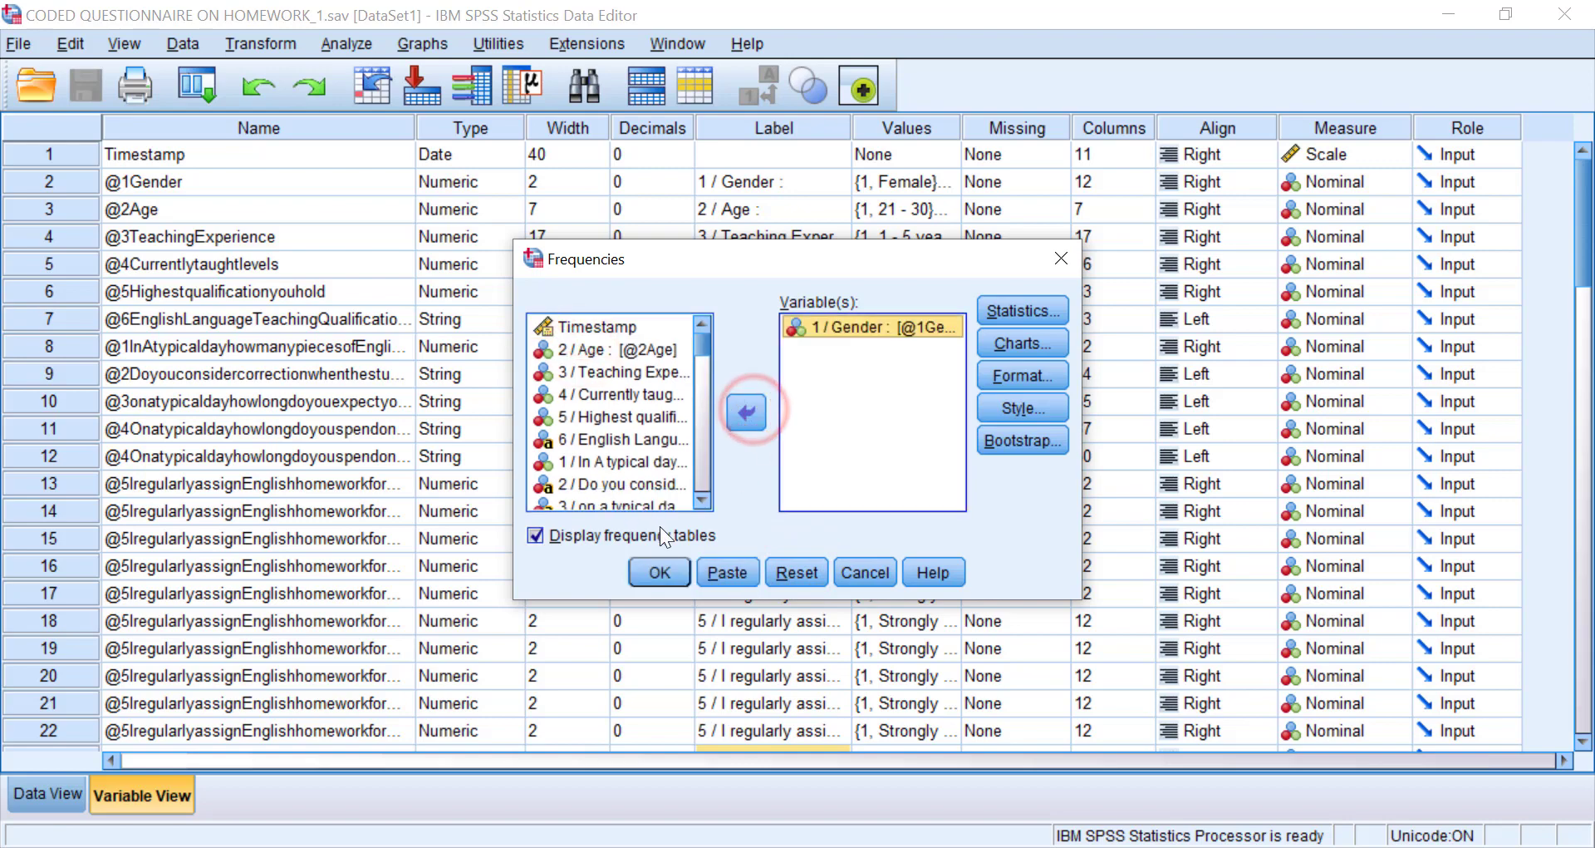
Request bar charts for the gender frequencies, run the analysis, review the output and minimize it.
left_click(1005, 349)
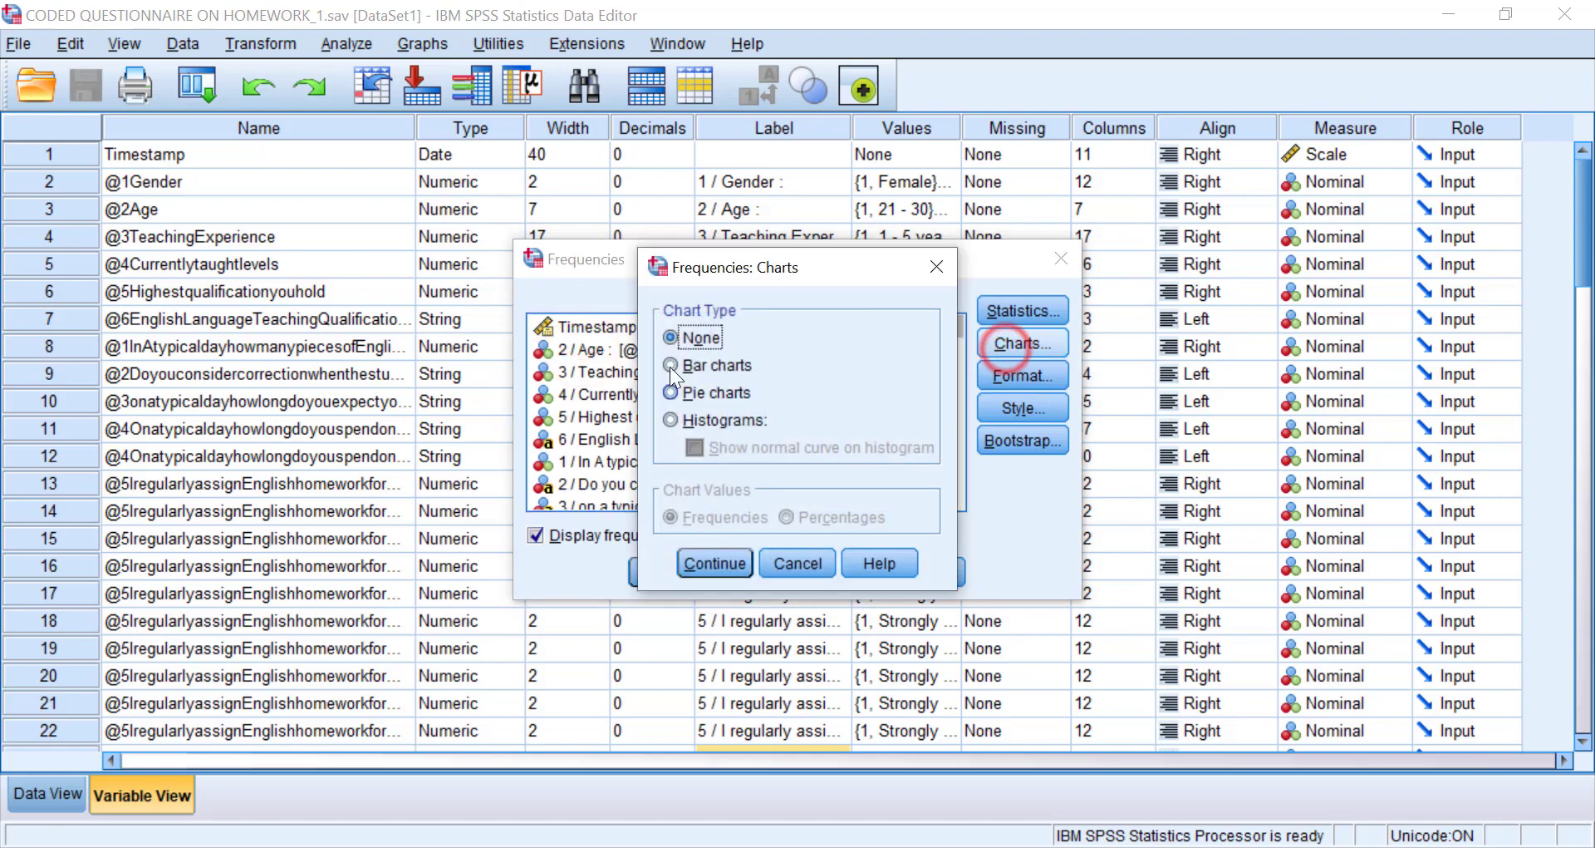
left_click(670, 360)
left_click(714, 562)
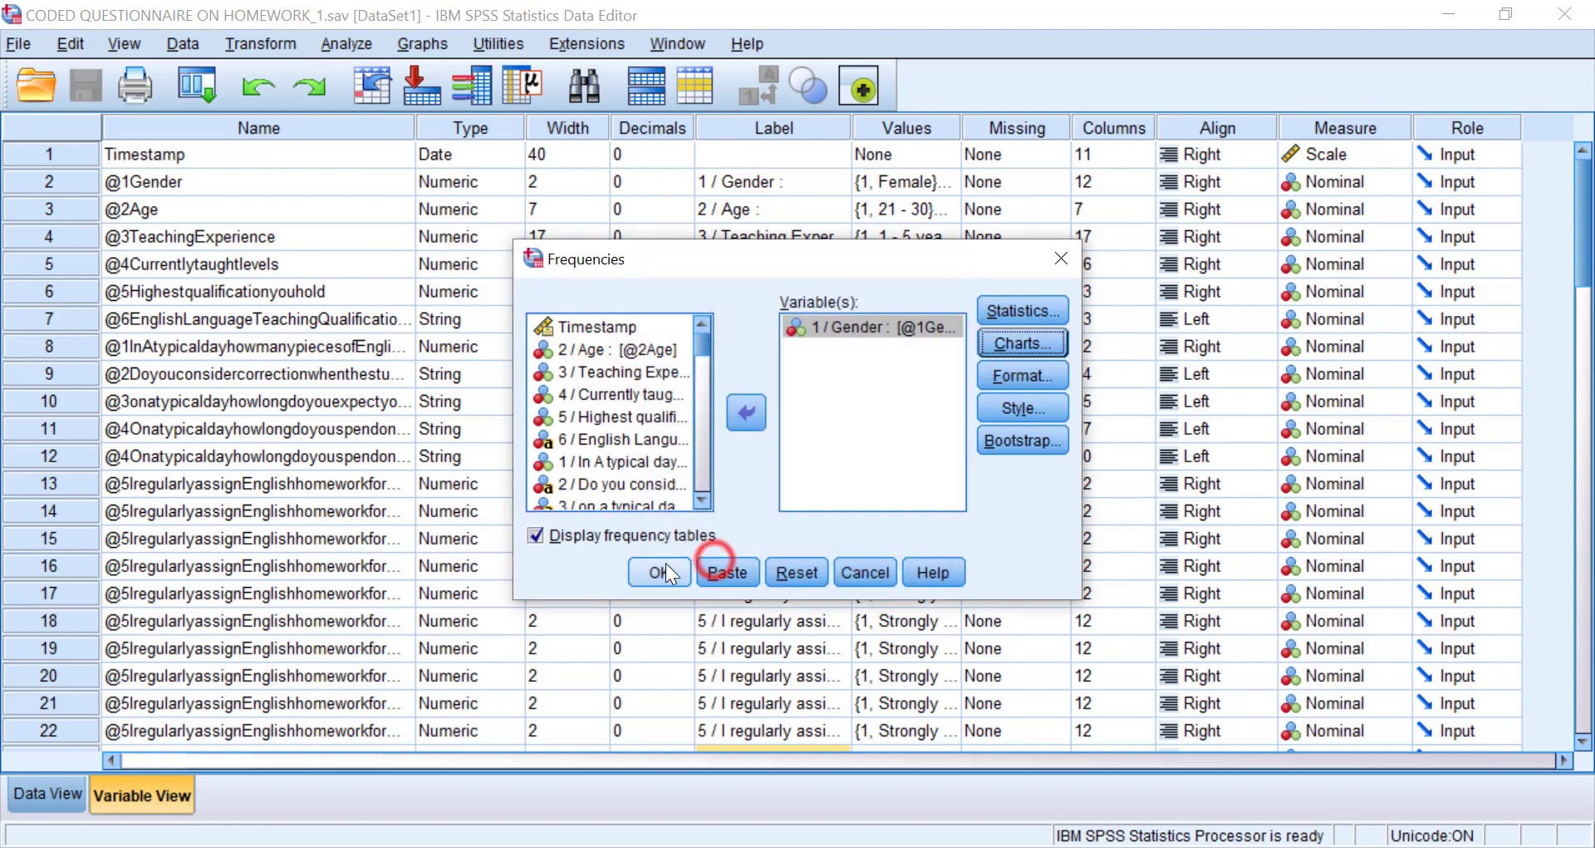
left_click(666, 561)
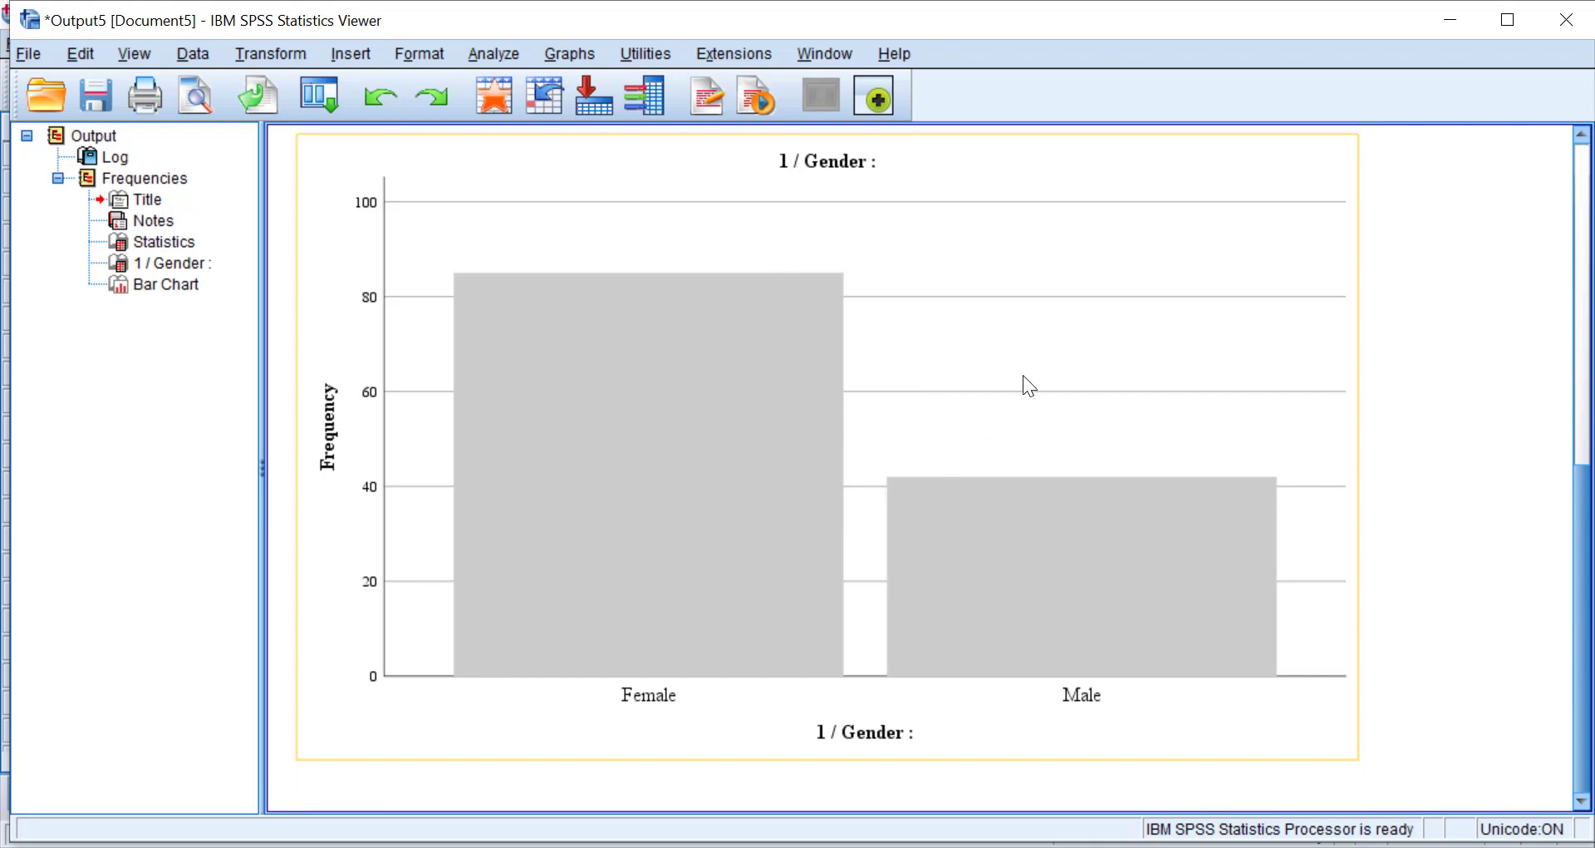
scroll(1024, 375, "up", 5)
scroll(999, 425, "down", 5)
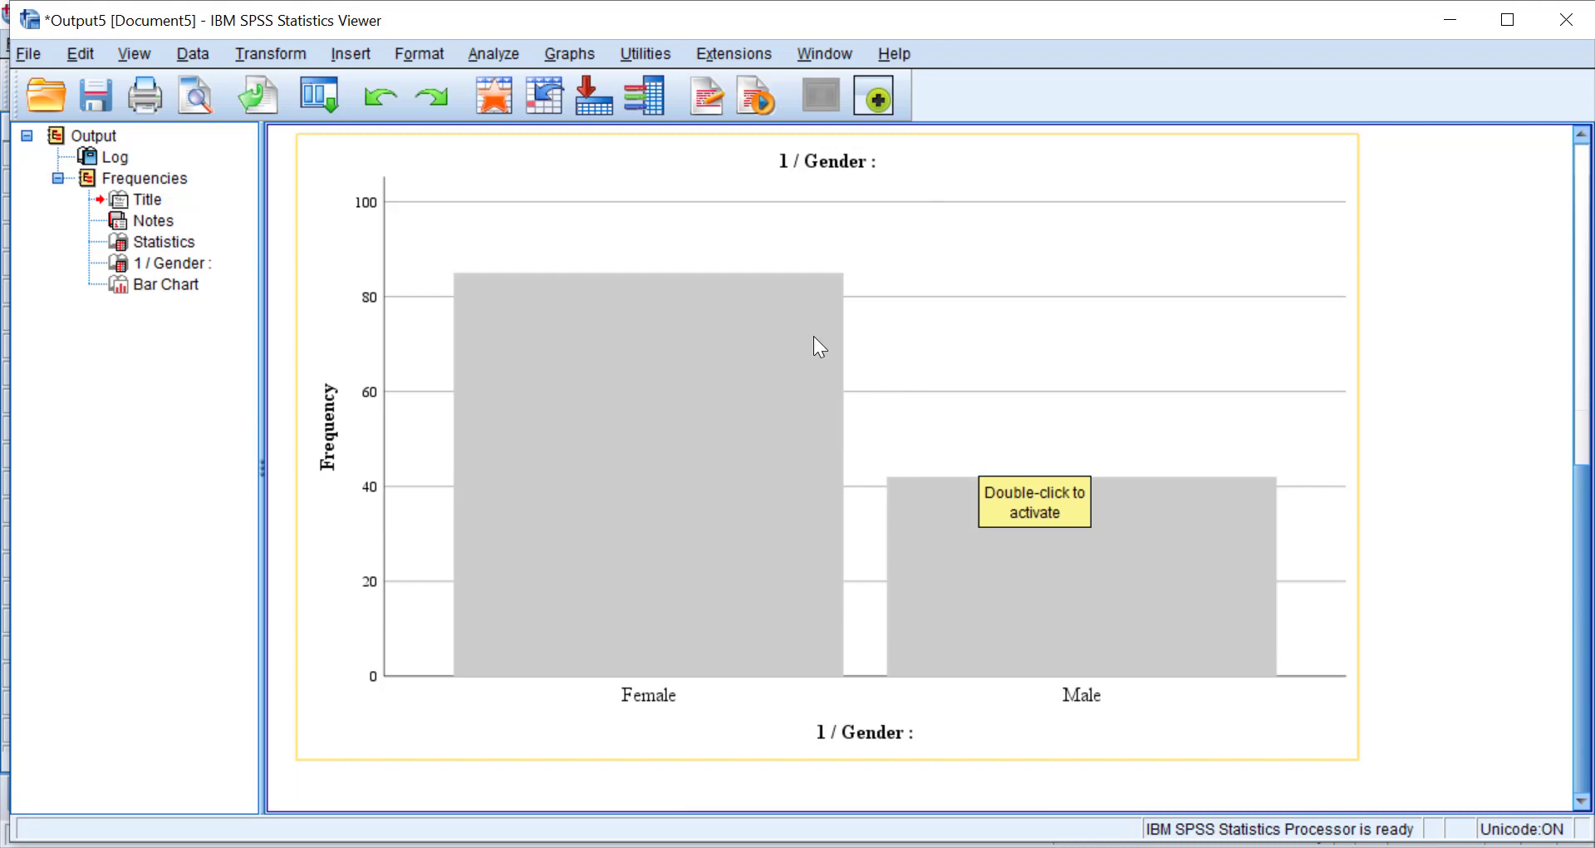
left_click(1464, 20)
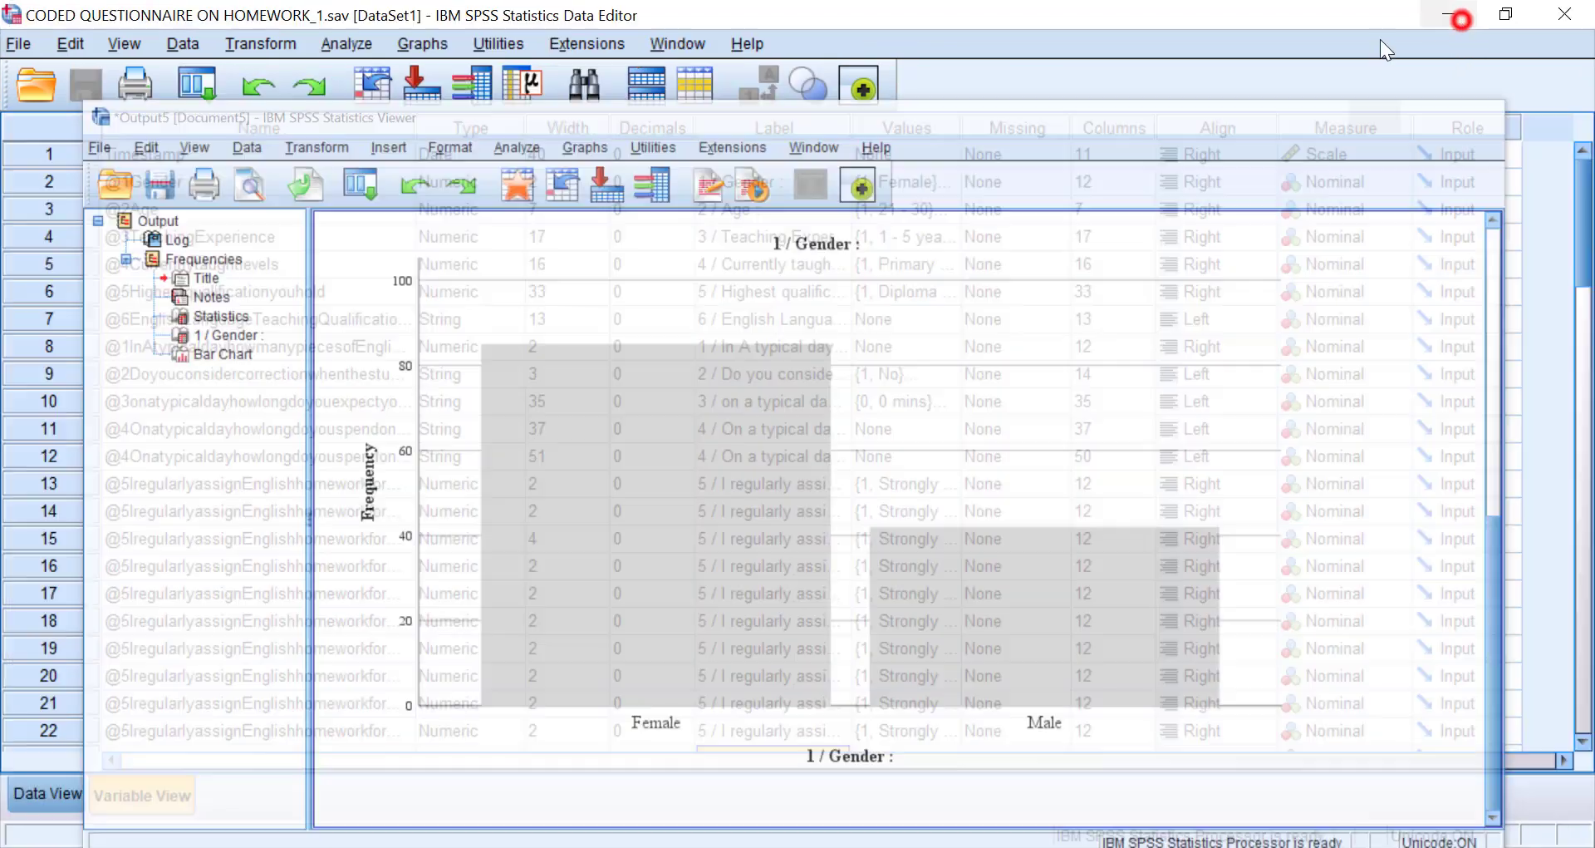
Examine the available line and marker styles for data elements in the chart options.
left_click(17, 43)
mouse_move(70, 43)
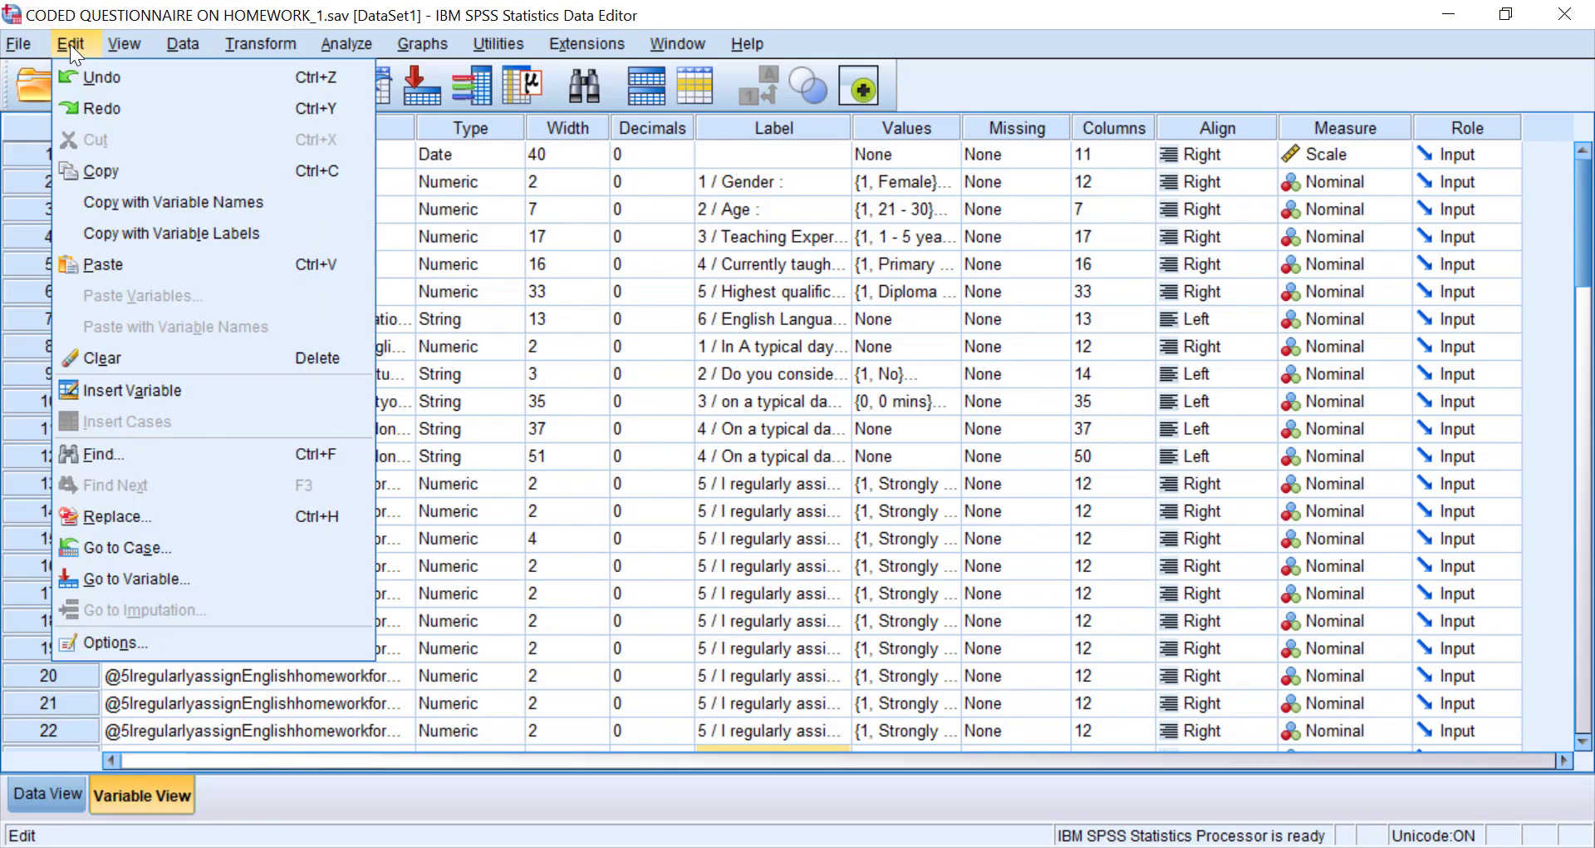
left_click(98, 638)
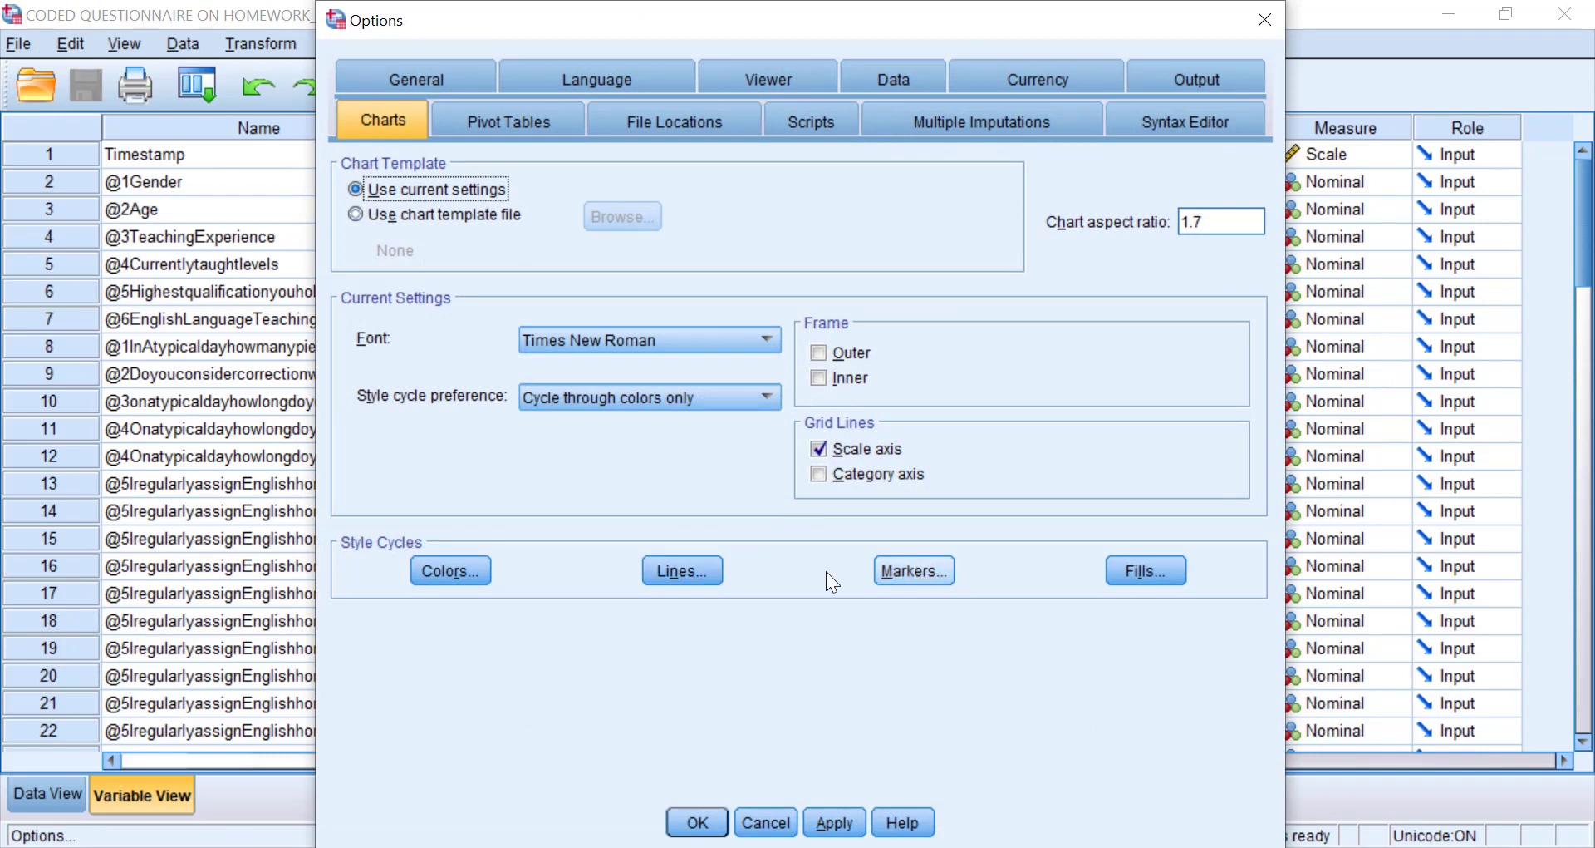
left_click(678, 572)
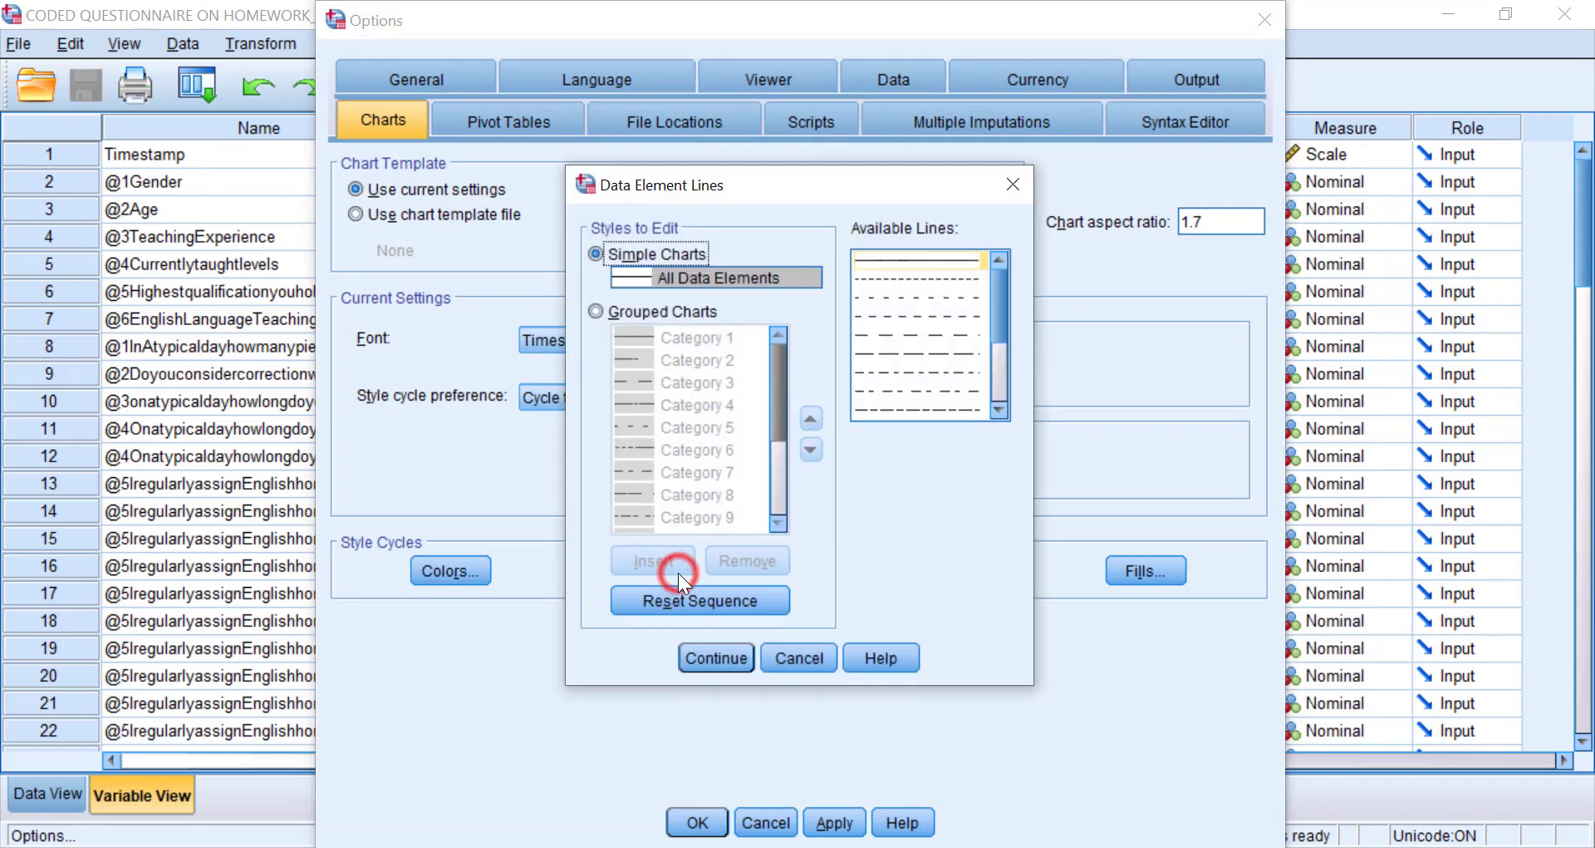
left_click(1003, 190)
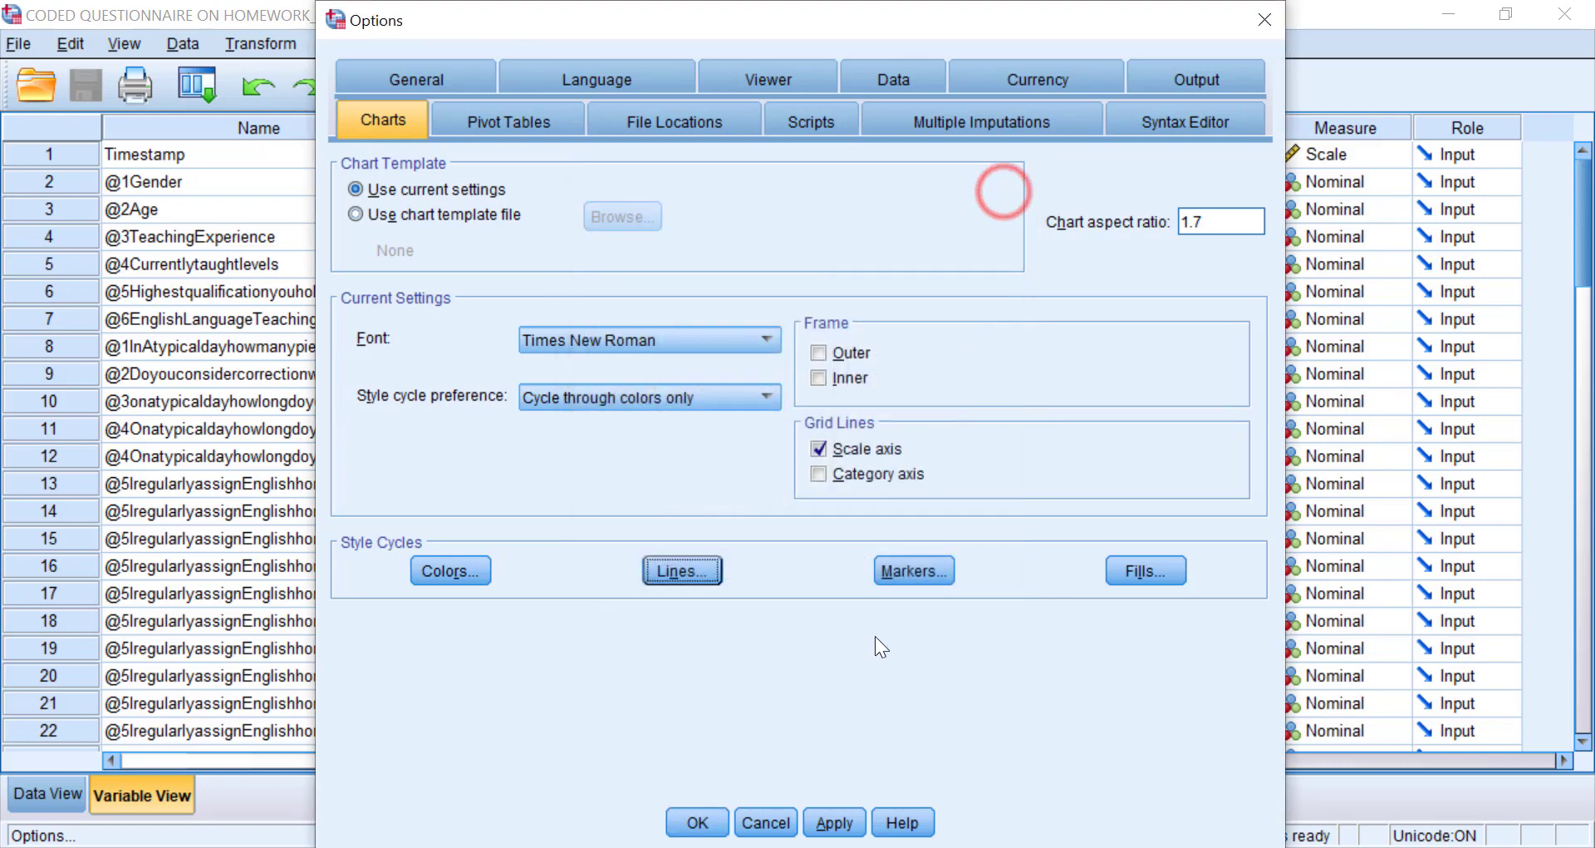
left_click(905, 573)
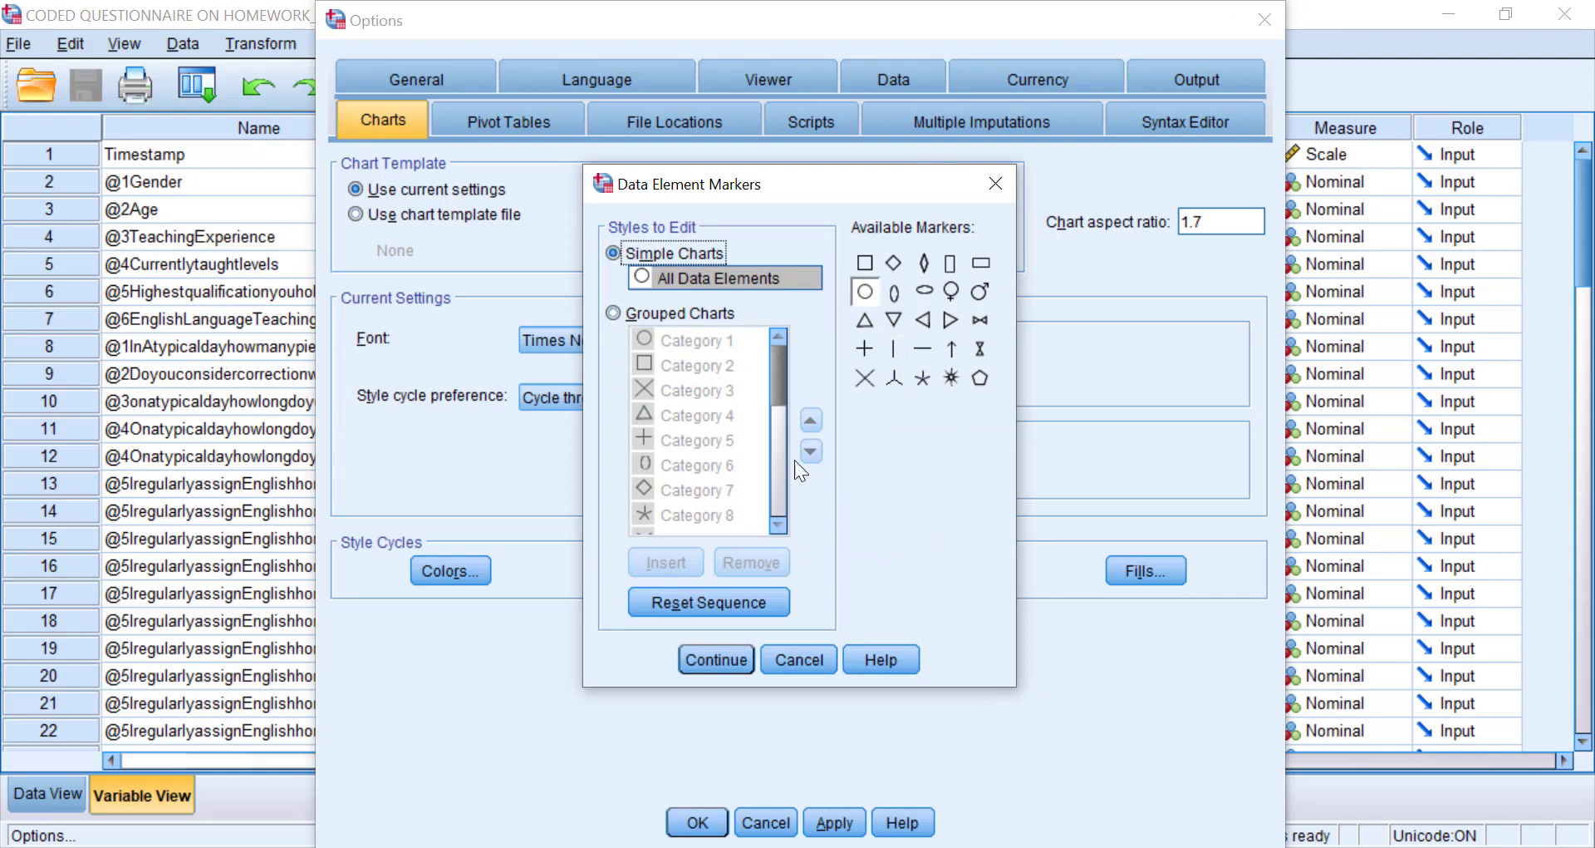
left_click(1001, 186)
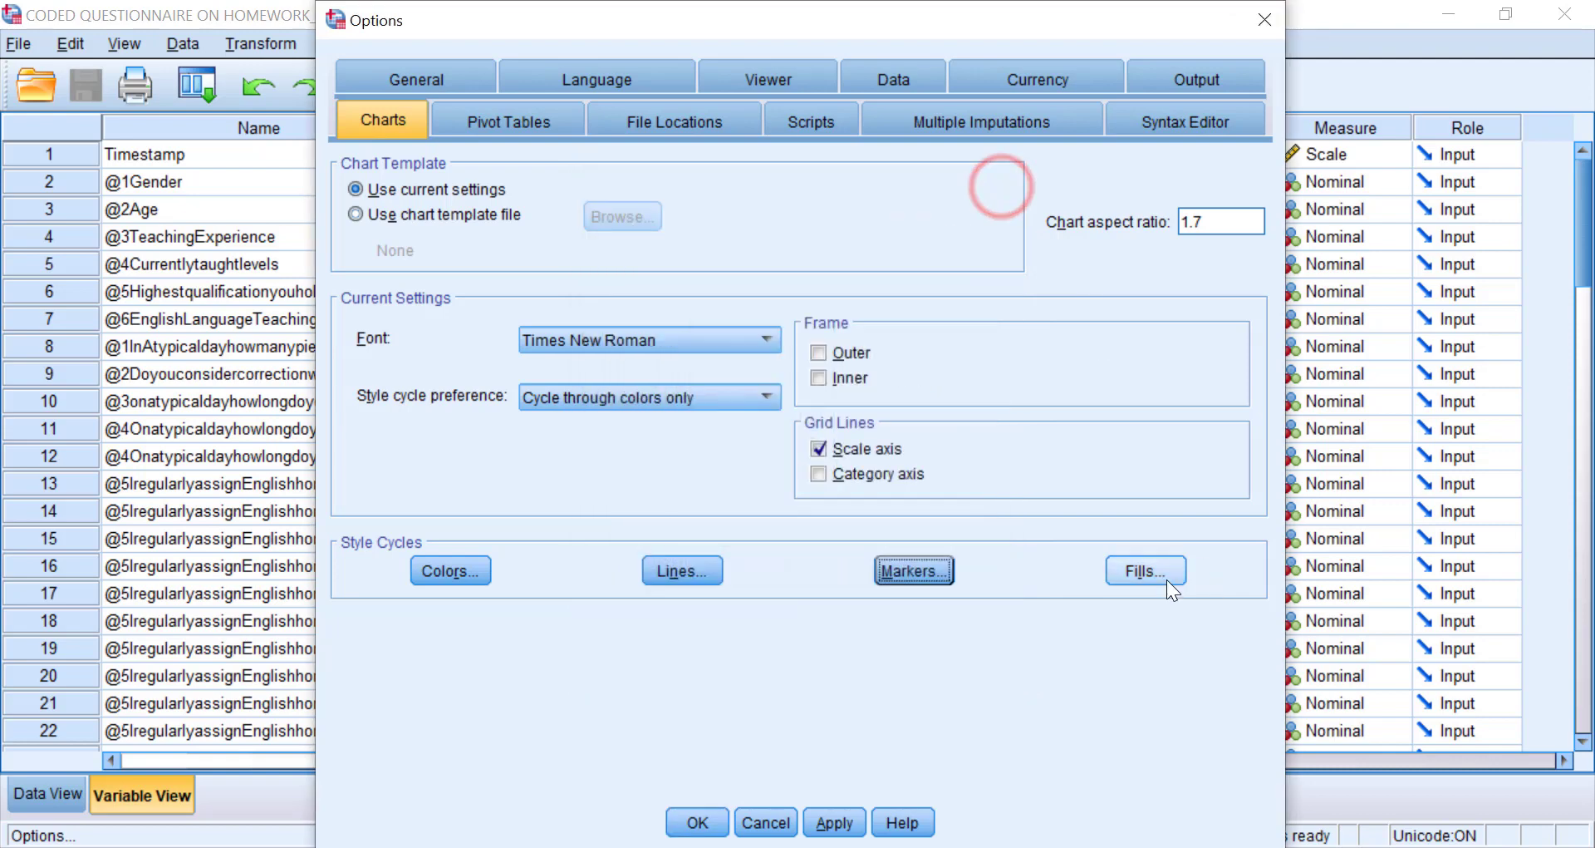
Set the fill for all data elements in simple charts to the dense vertical-stripe pattern.
left_click(1167, 580)
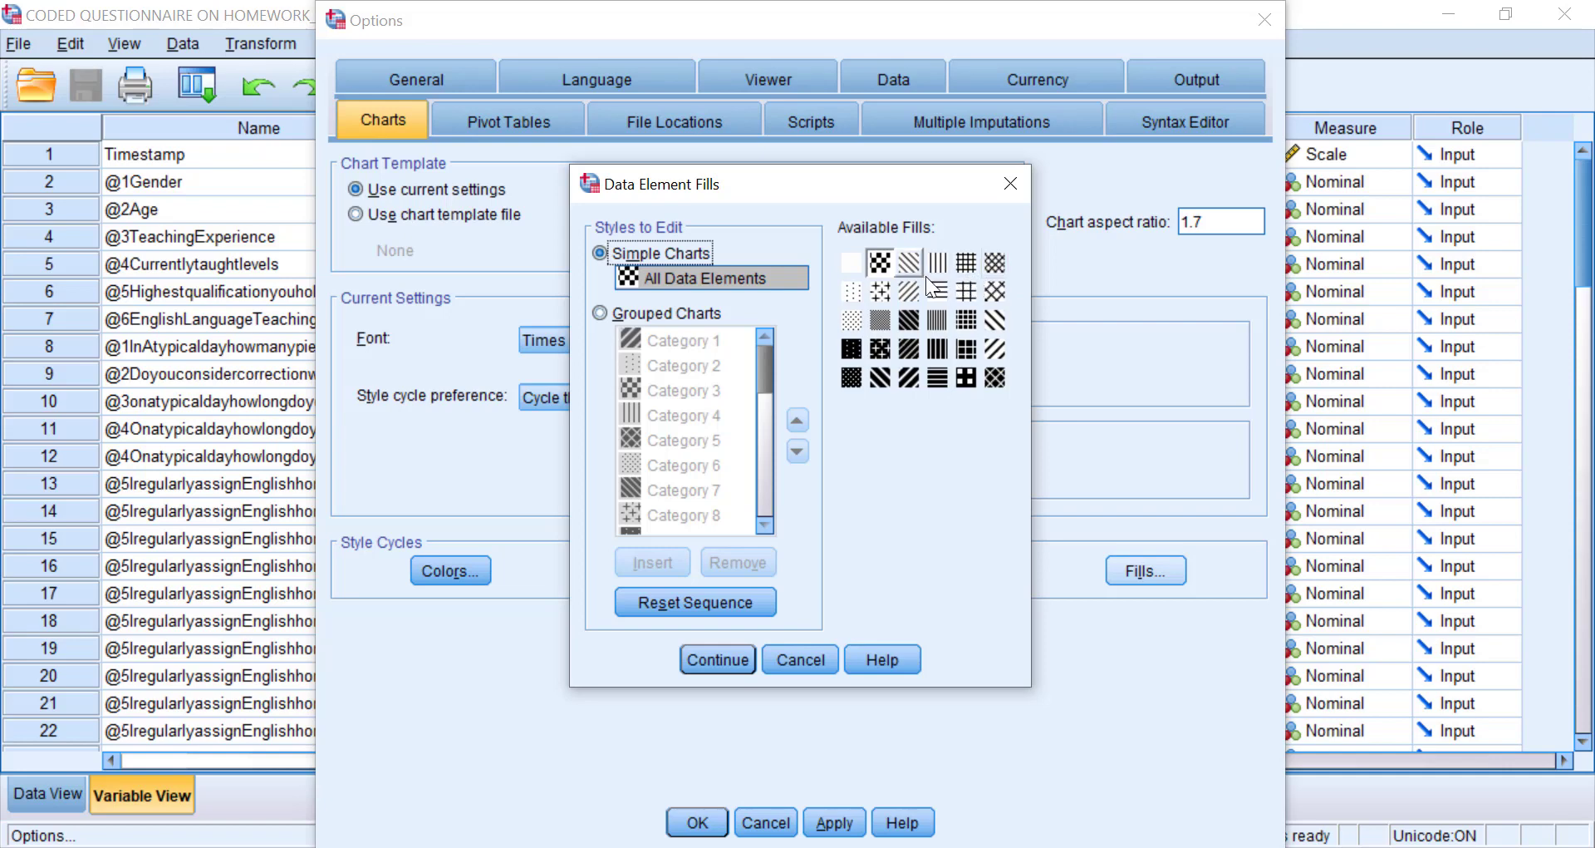
left_click(936, 319)
left_click(722, 656)
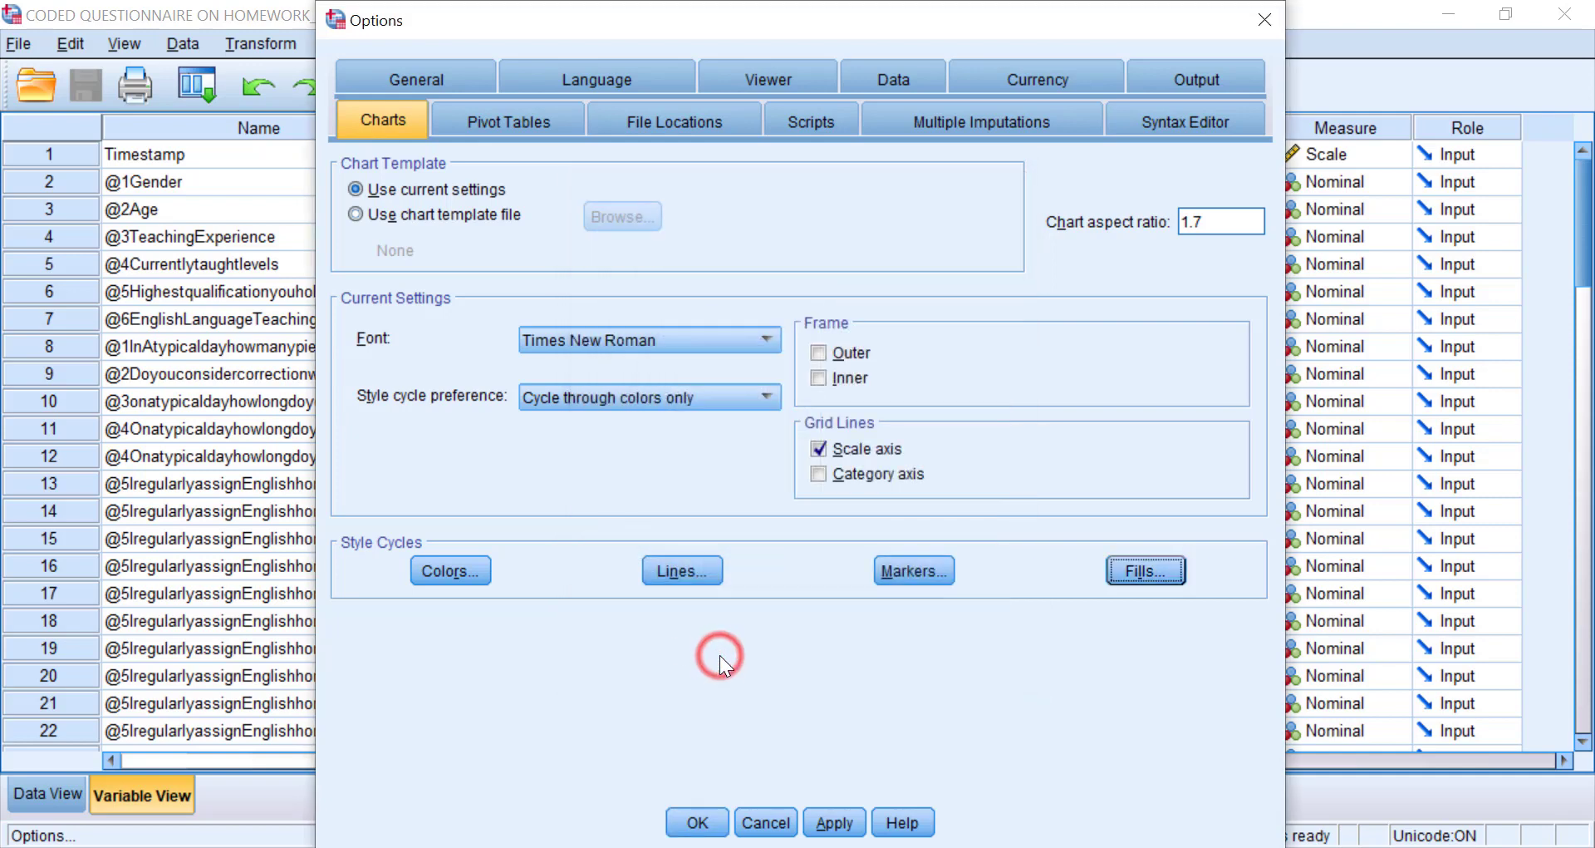
Move black to Category 1 in the chart colour cycle for grouped charts and save the options.
left_click(450, 565)
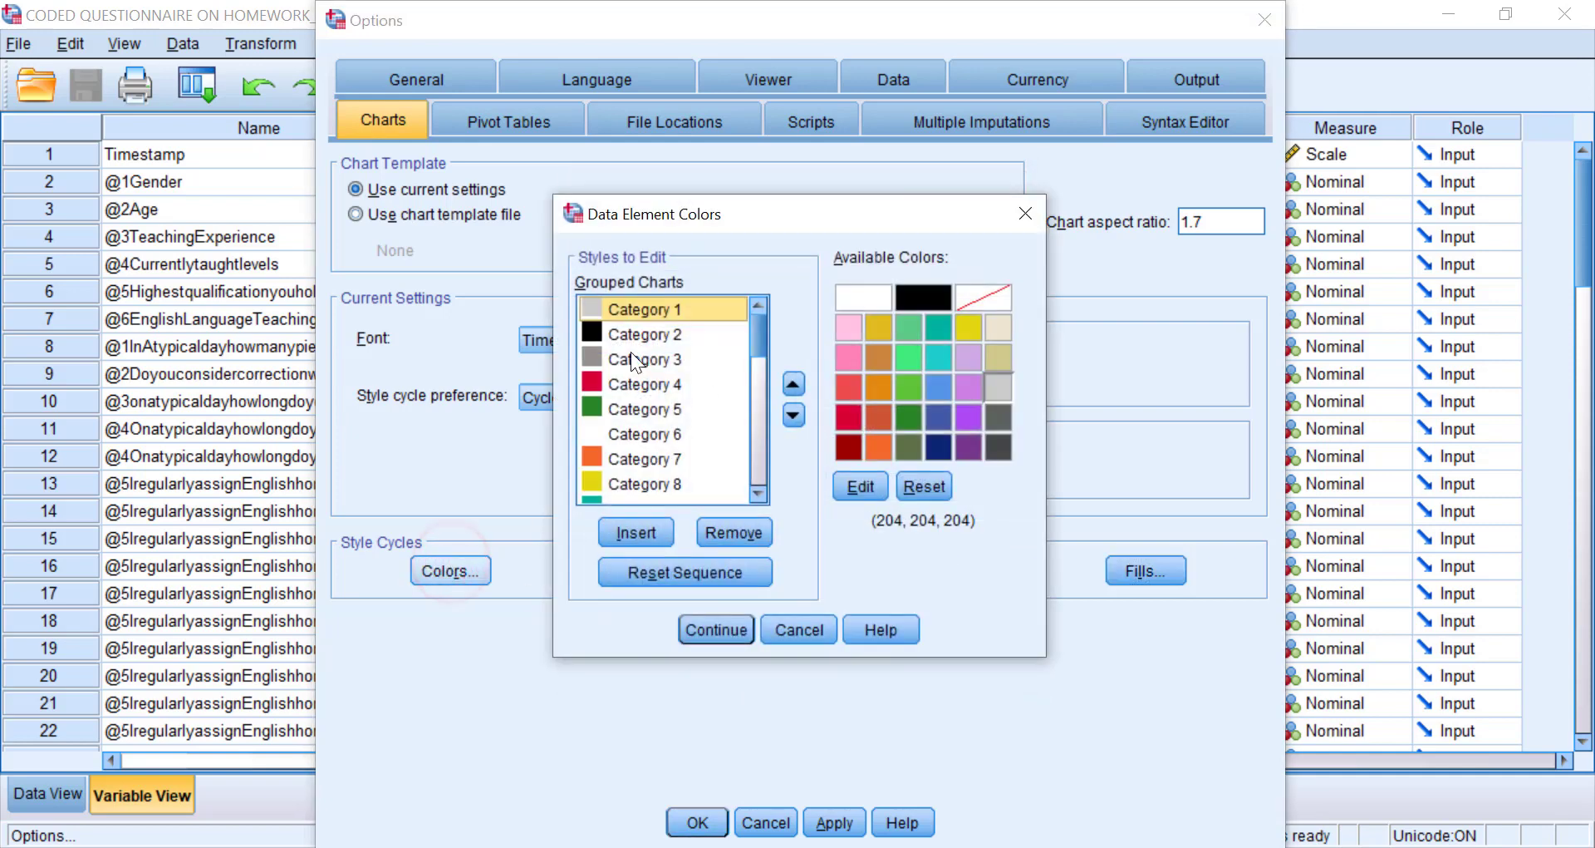
left_click(620, 333)
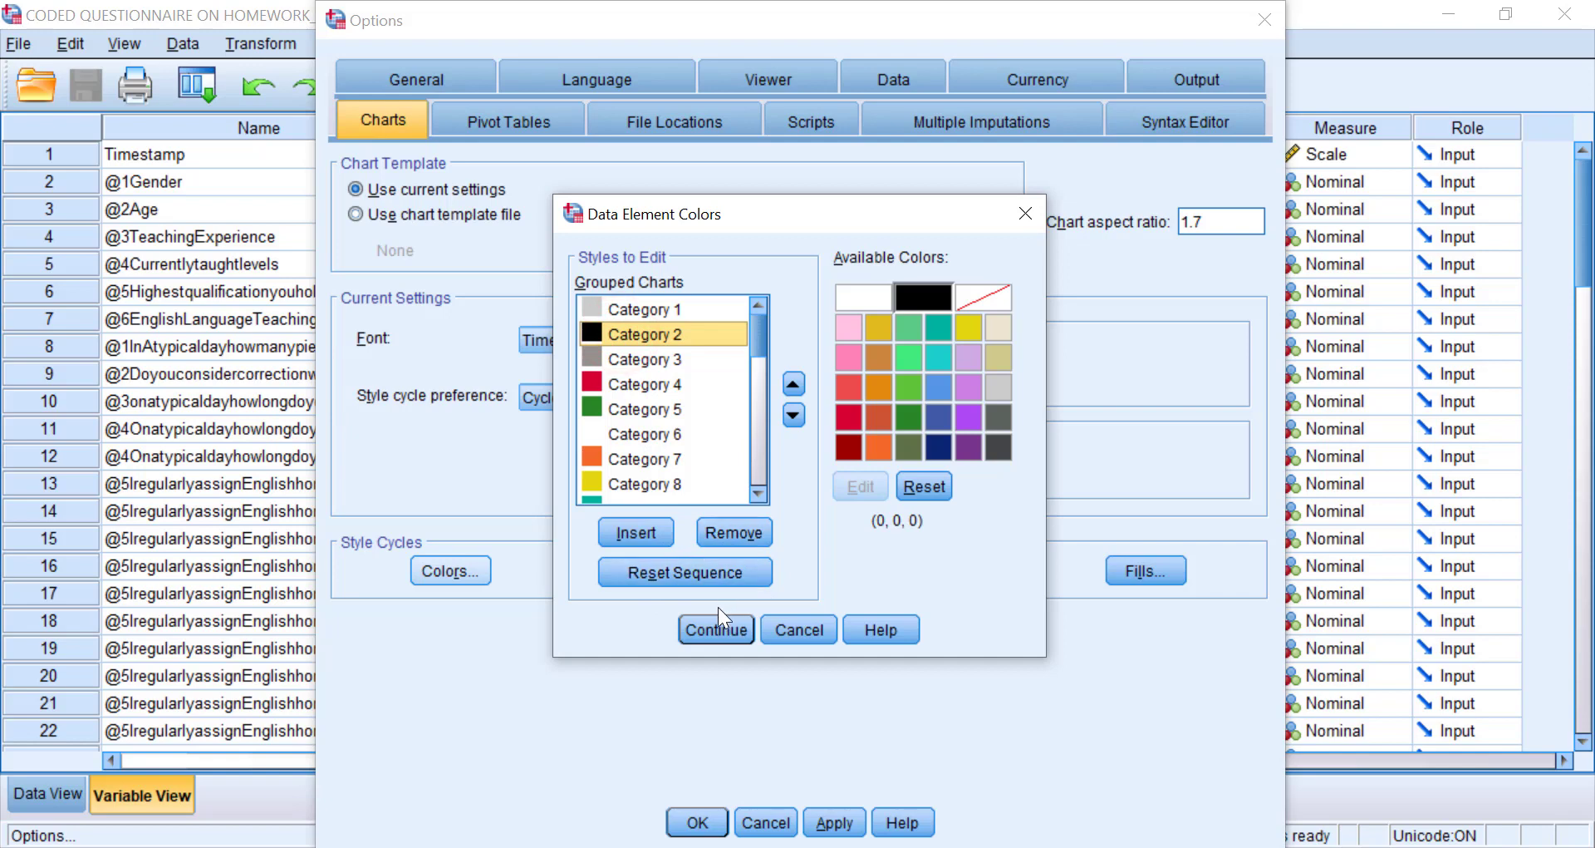
left_click(636, 311)
left_click(634, 335)
left_click(794, 383)
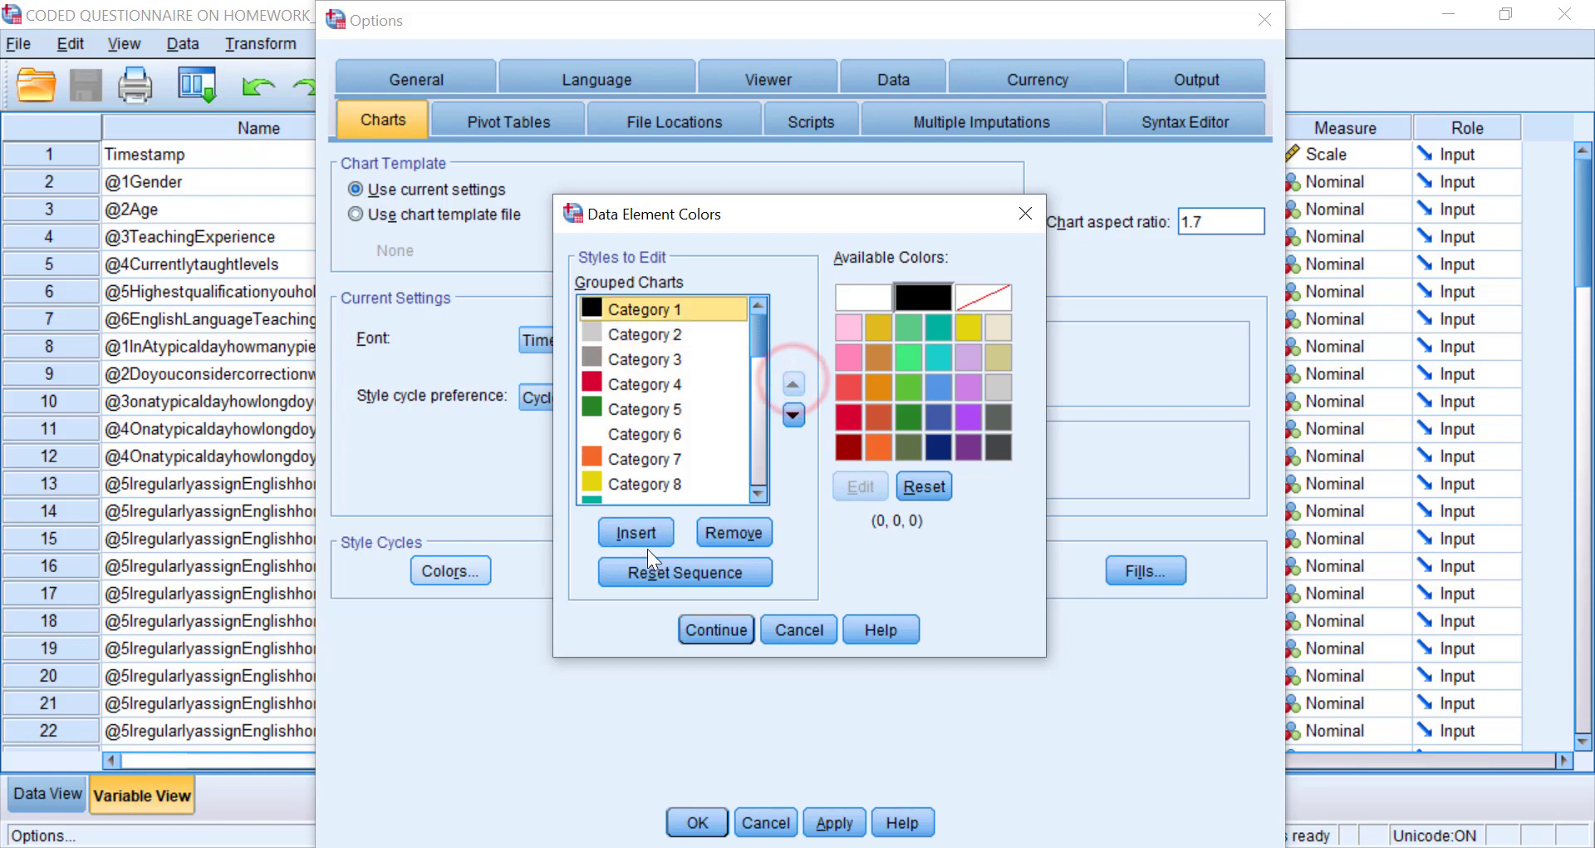
left_click(718, 633)
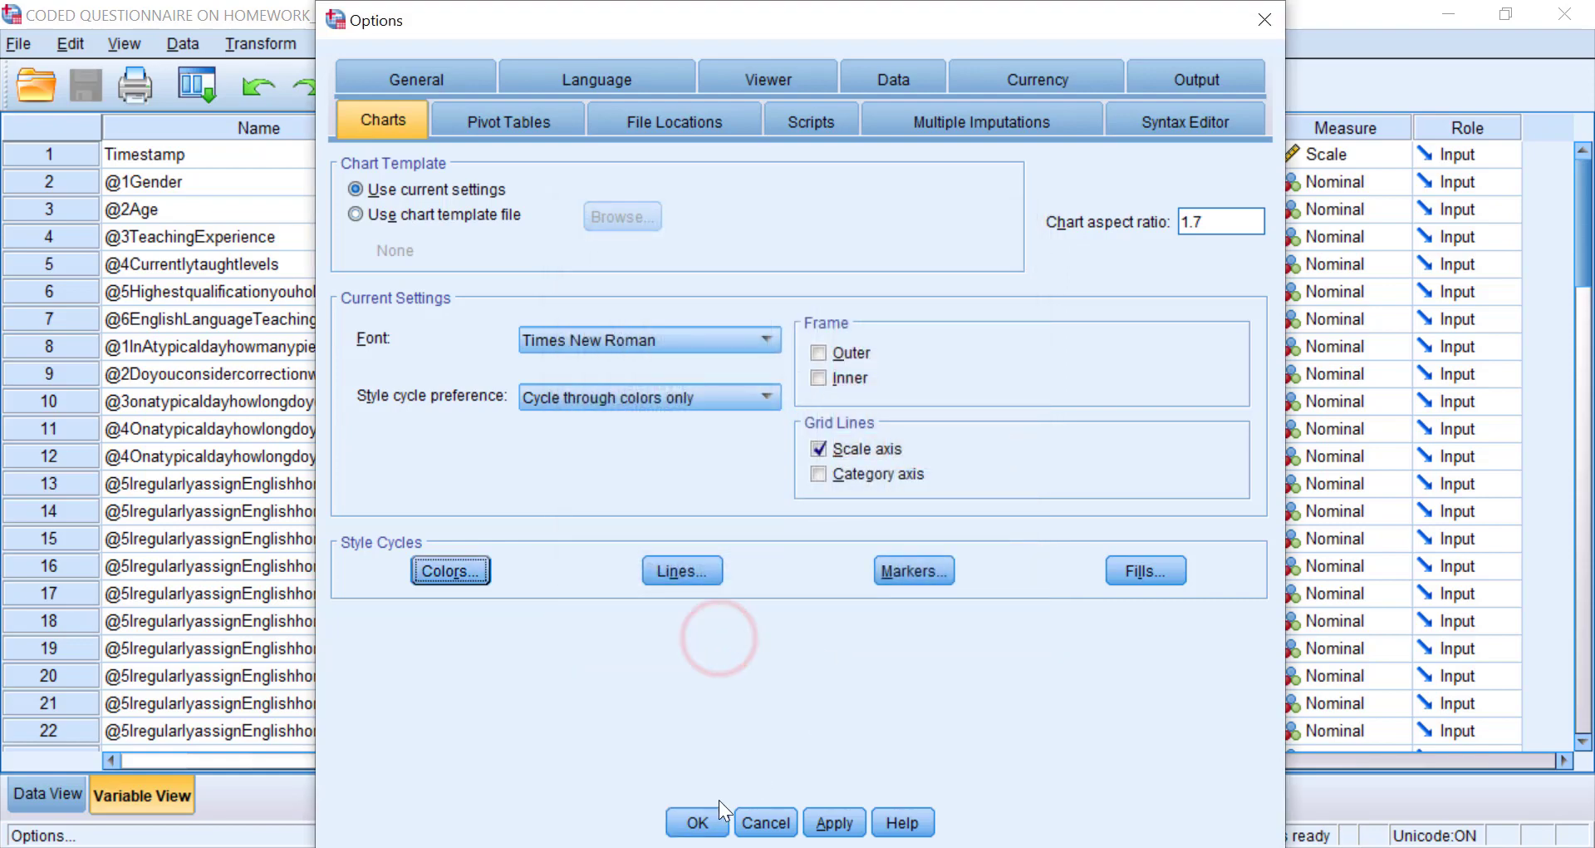
left_click(706, 816)
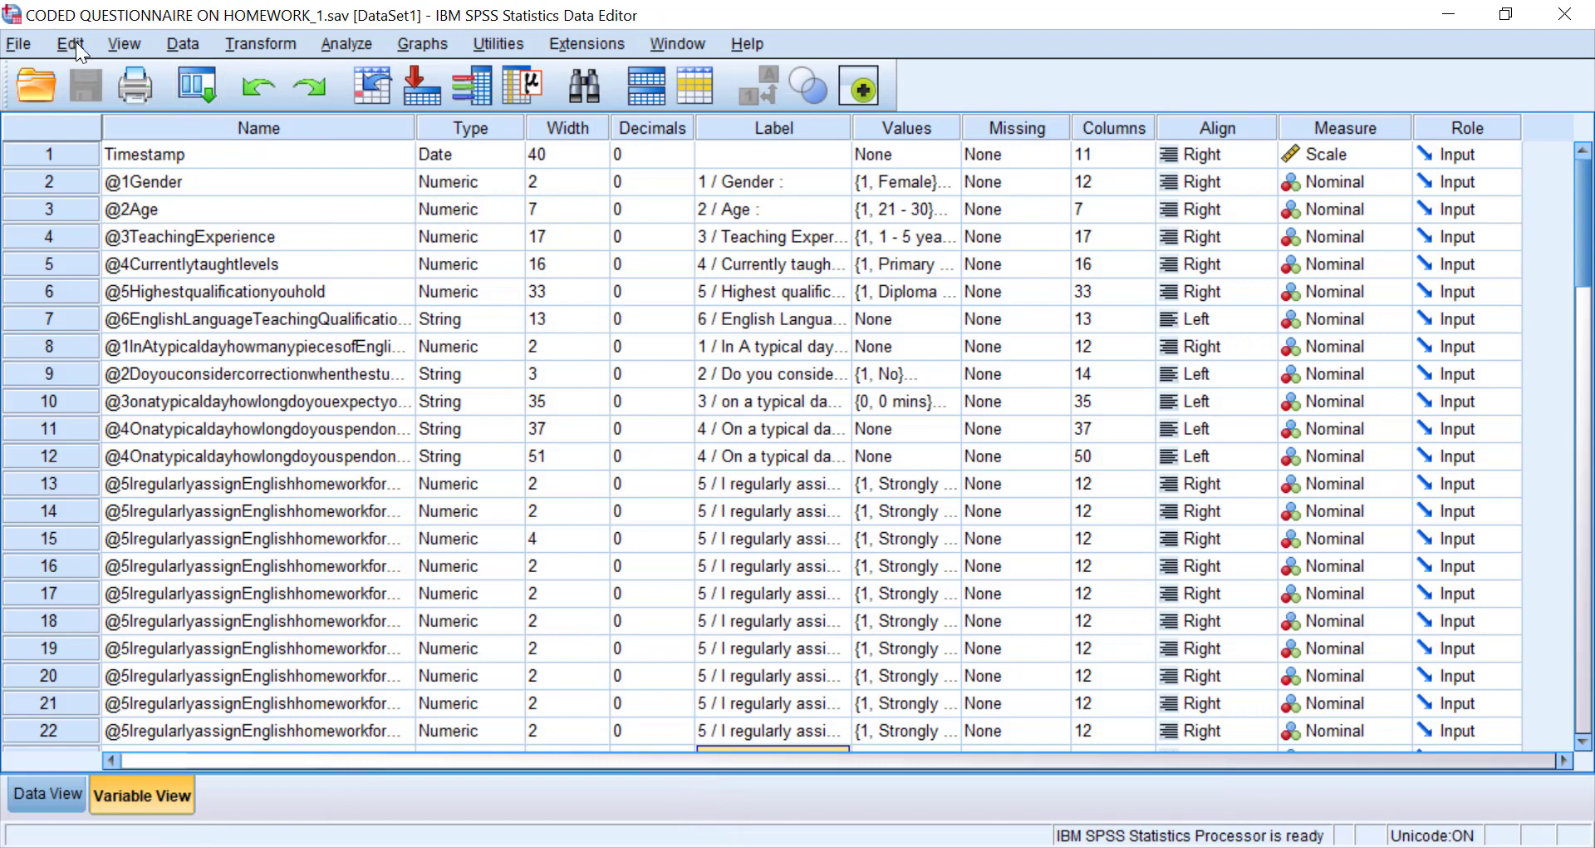
Rerun the Frequencies analysis for 1 / Gender, review the new bar chart and minimize the output.
left_click(347, 43)
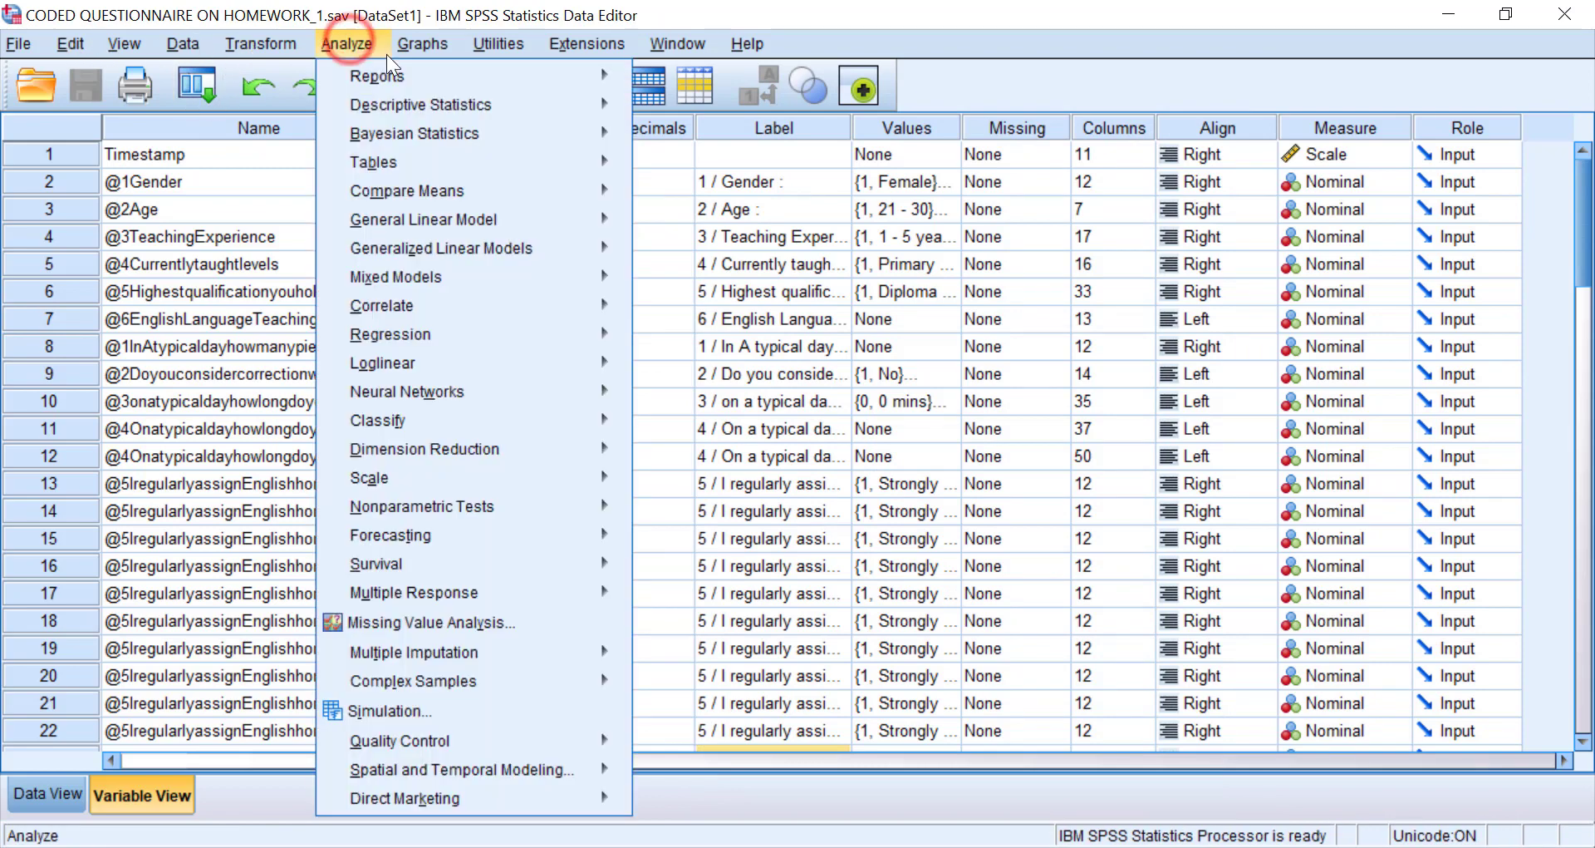
mouse_move(571, 110)
left_click(690, 108)
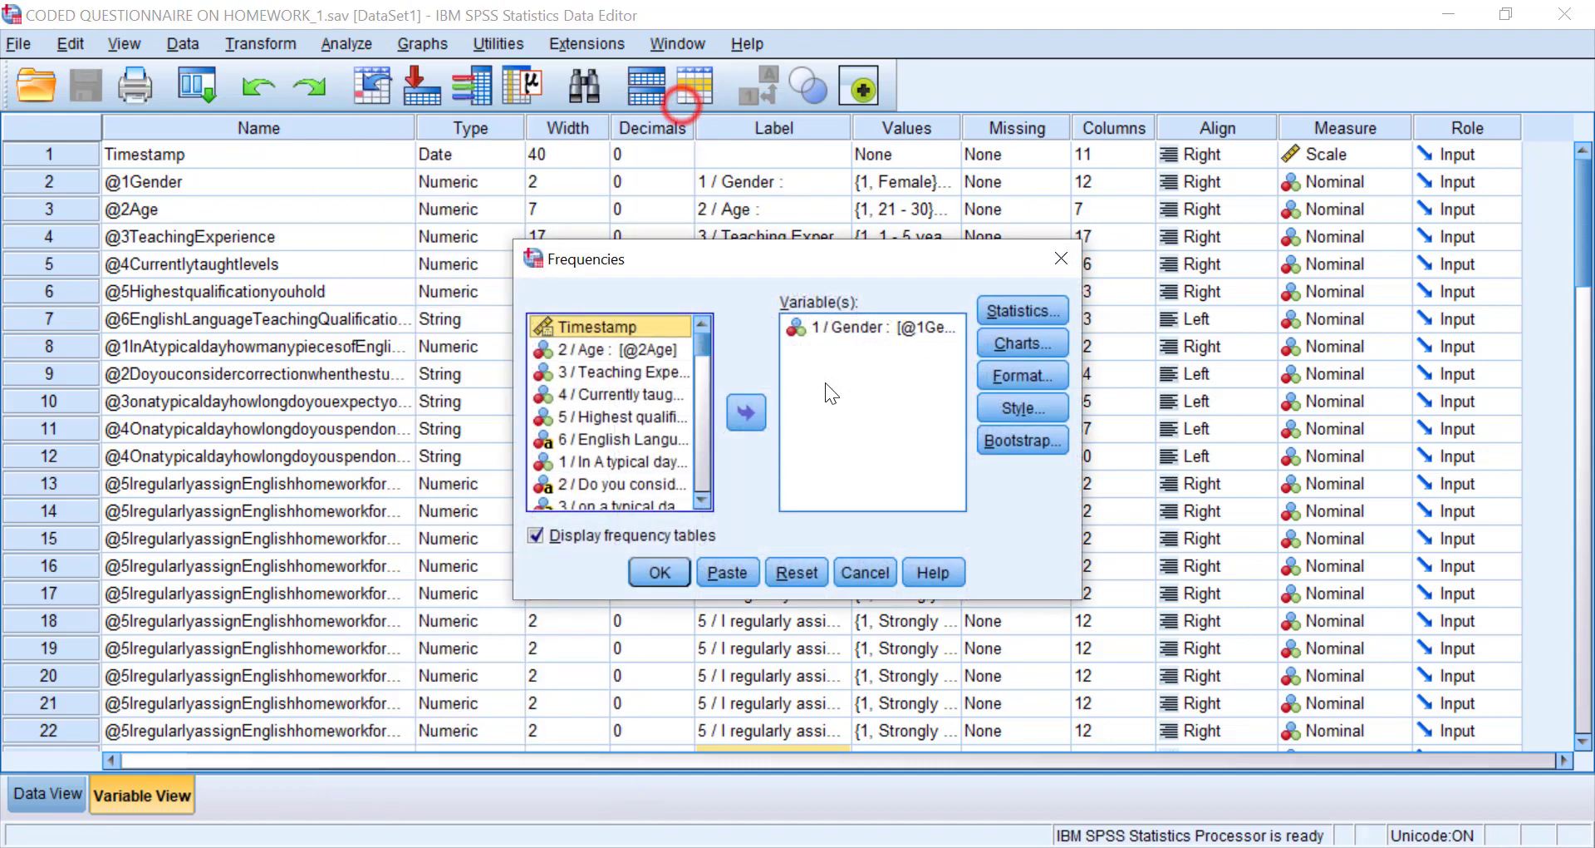
left_click(660, 571)
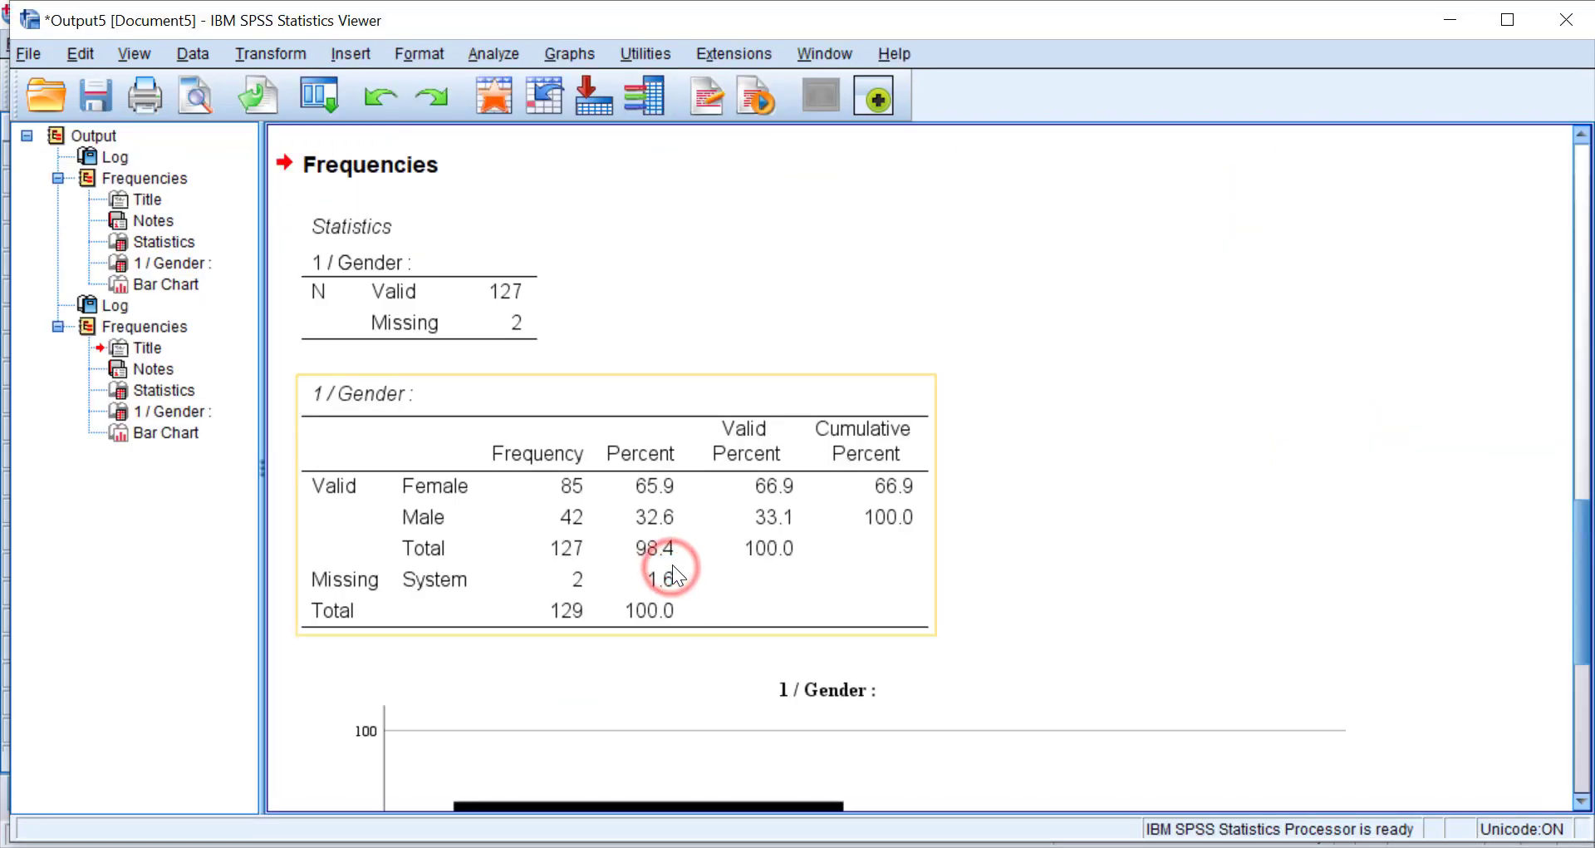
scroll(671, 565, "down", 5)
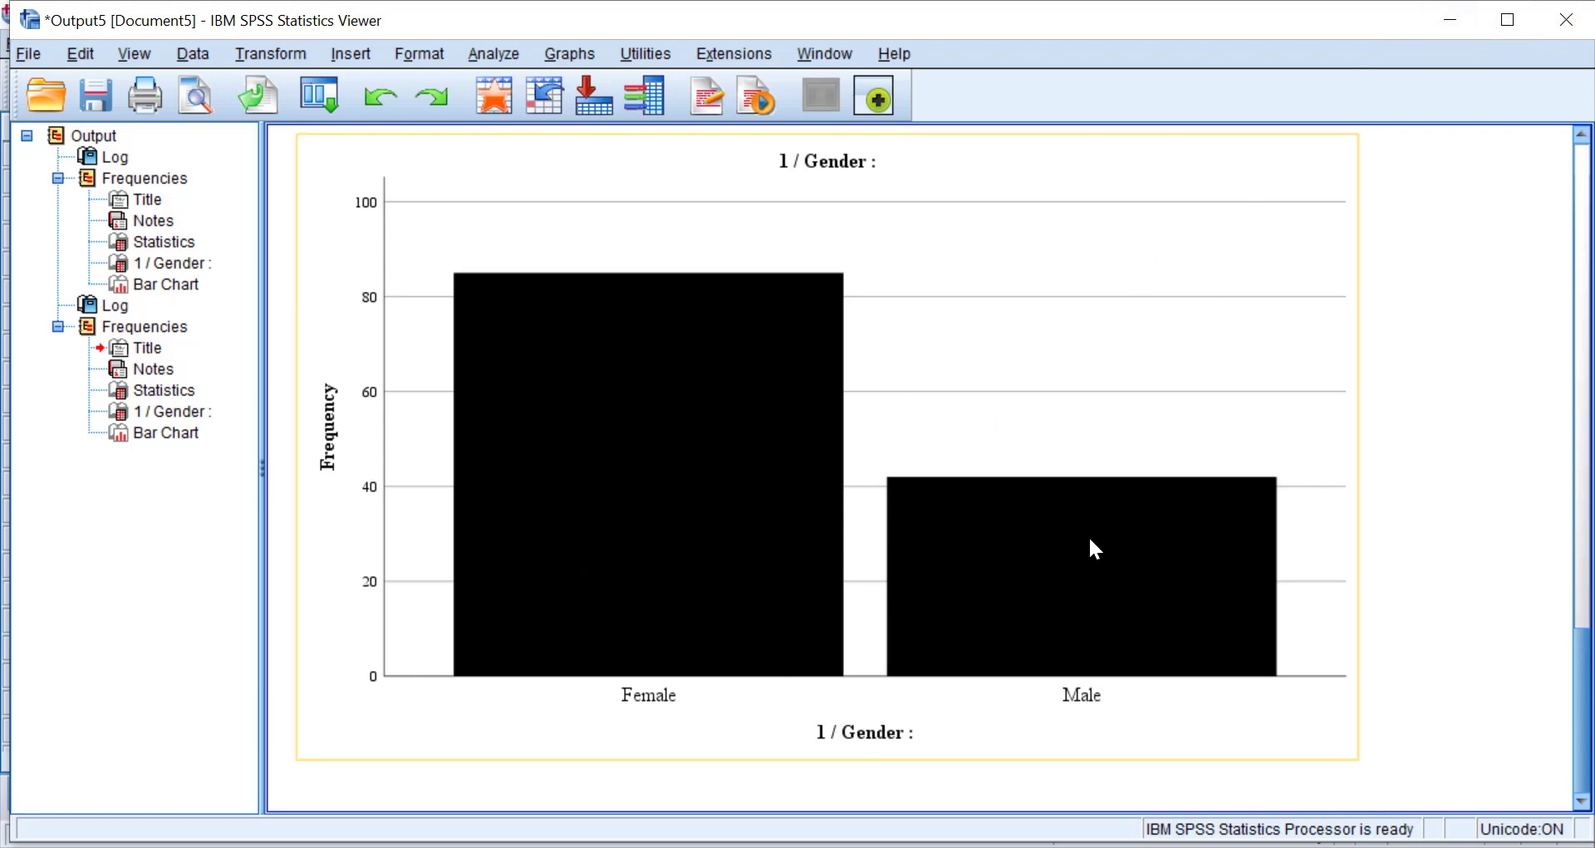
left_click(1471, 15)
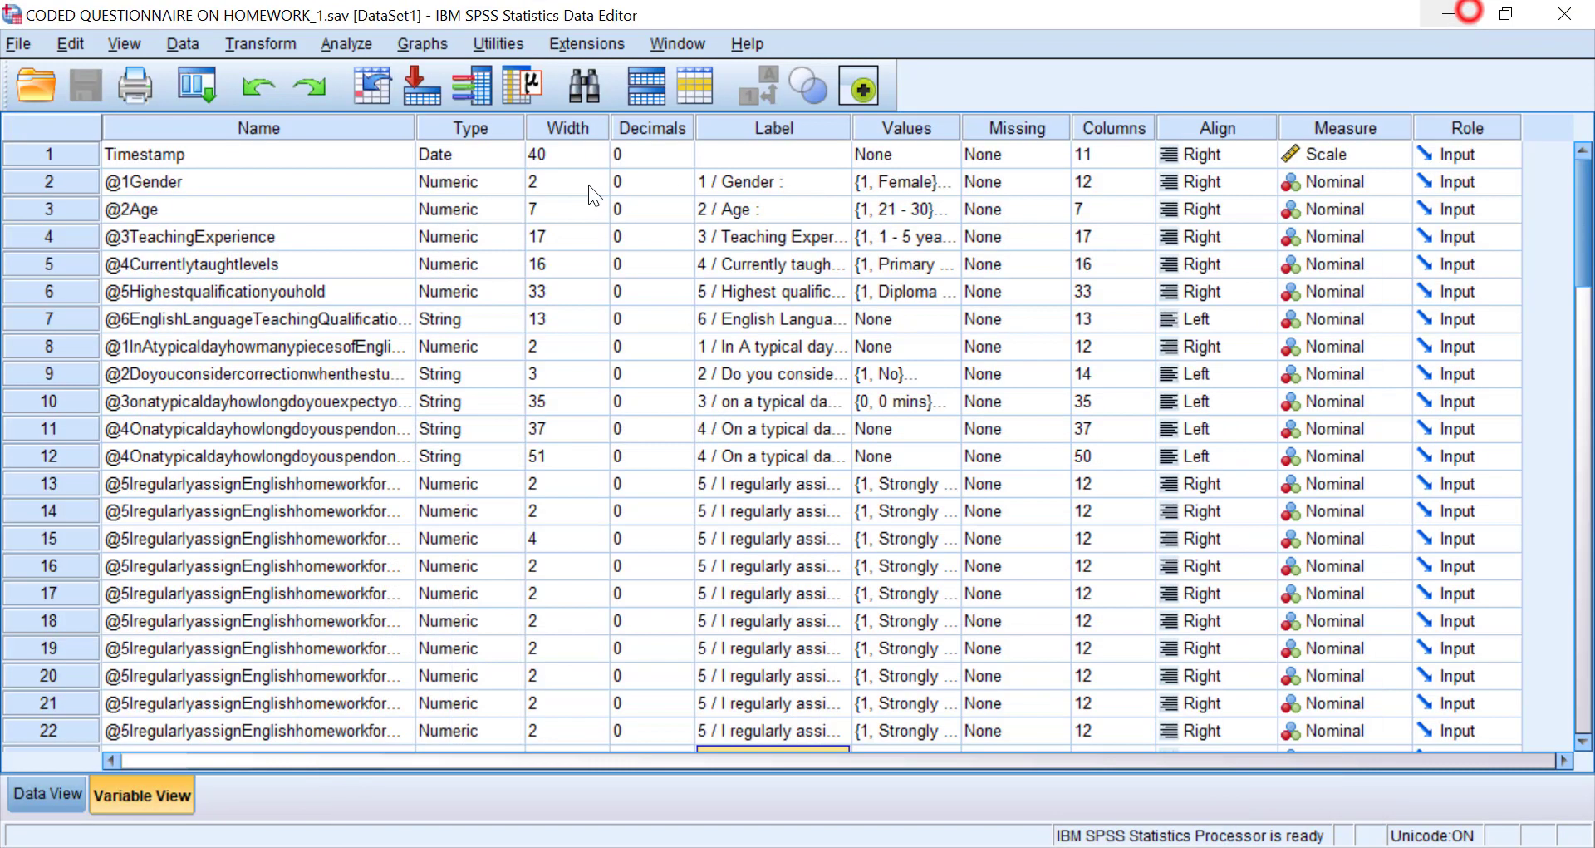
Set the default fill for all data elements in simple charts to the open diagonal crosshatch pattern.
left_click(84, 42)
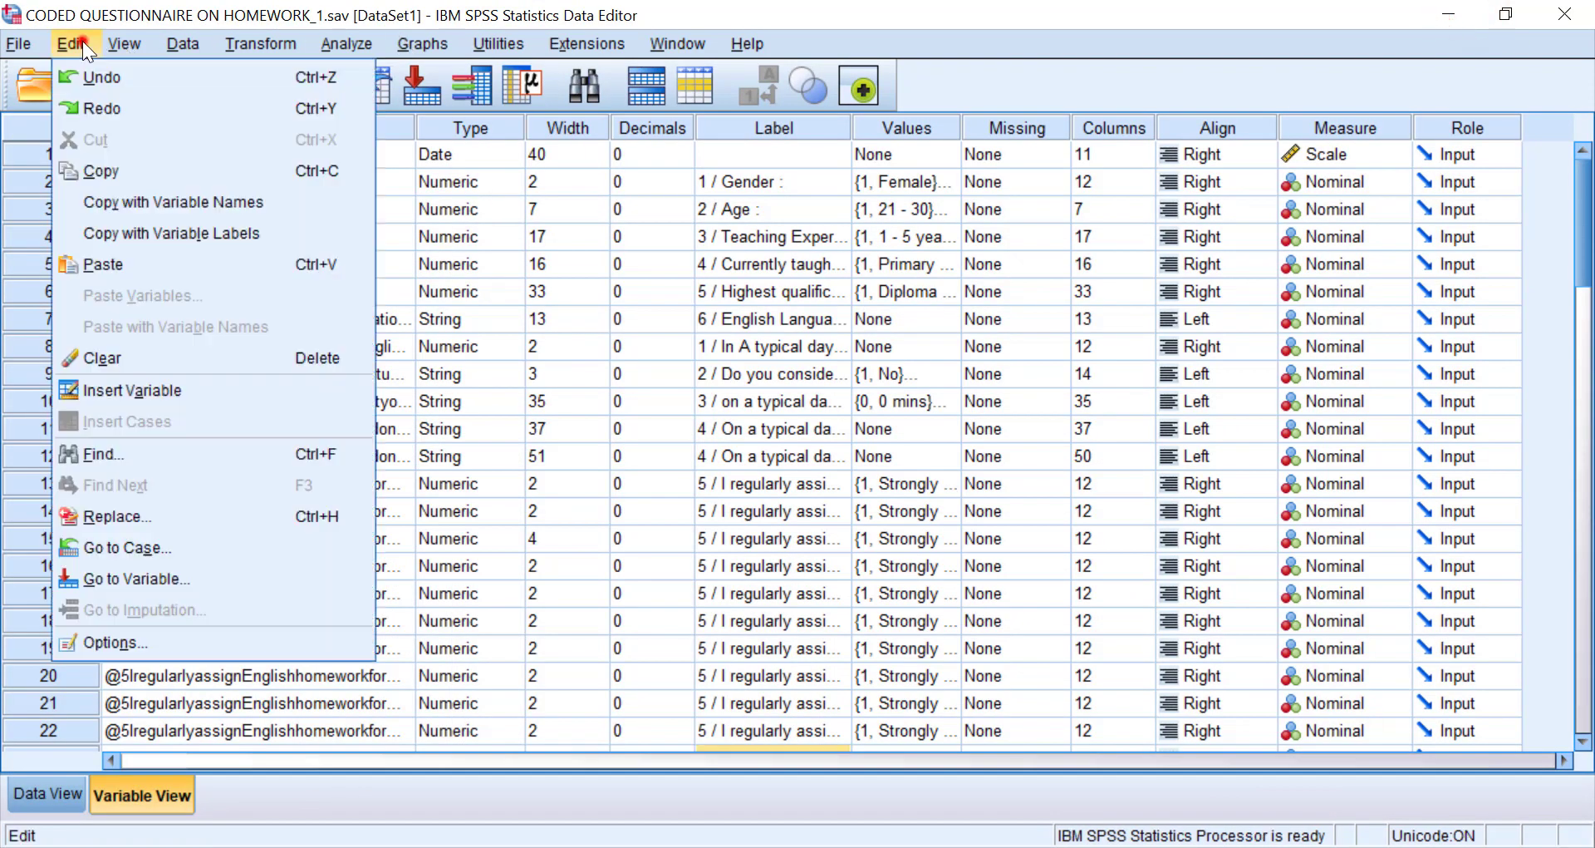
left_click(97, 641)
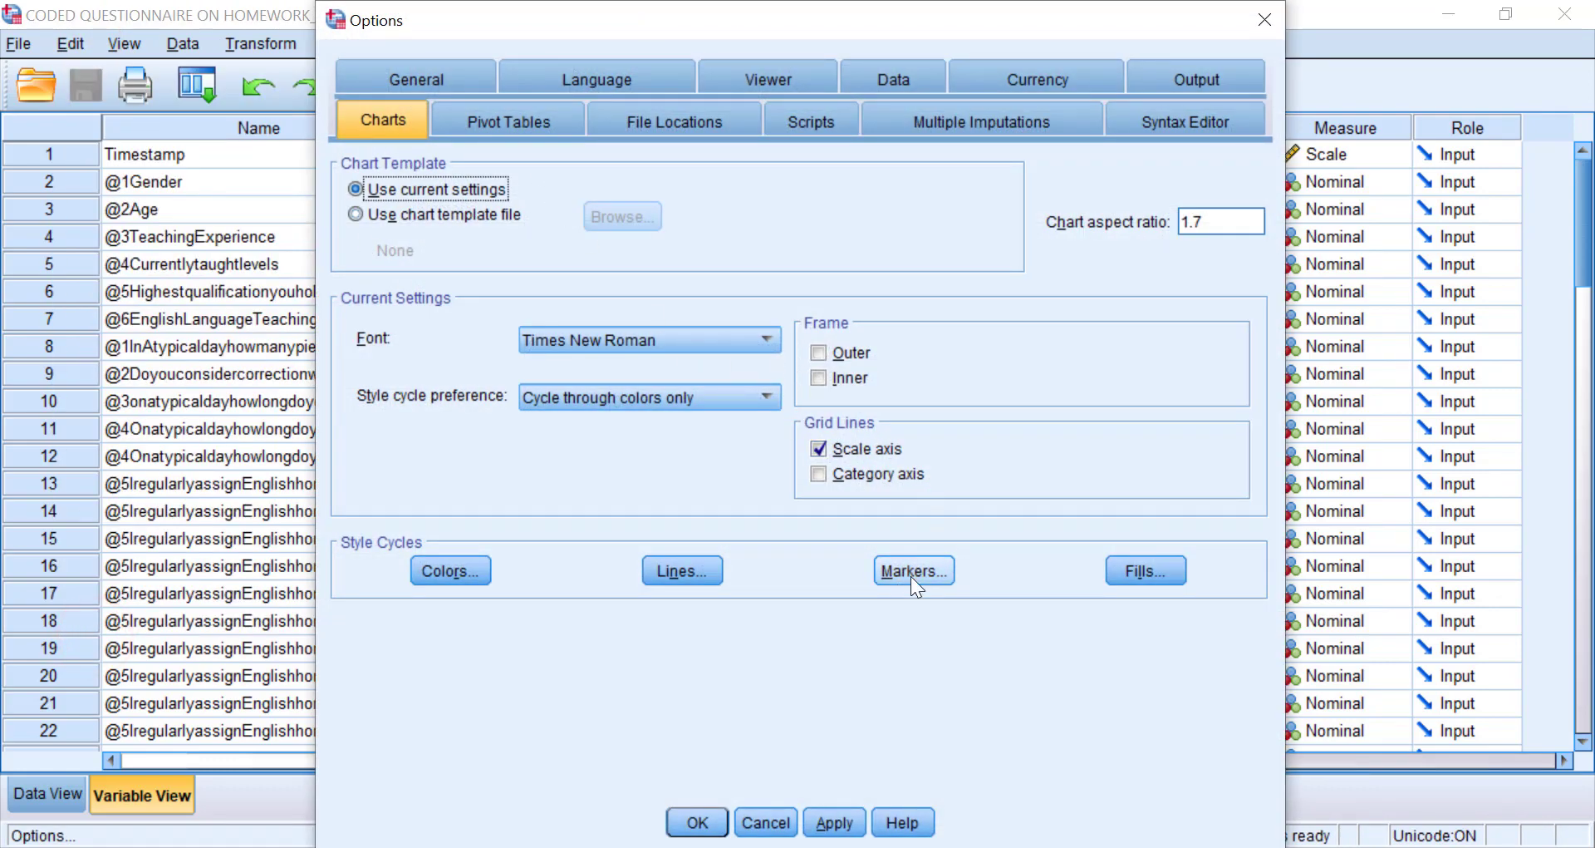
left_click(1135, 569)
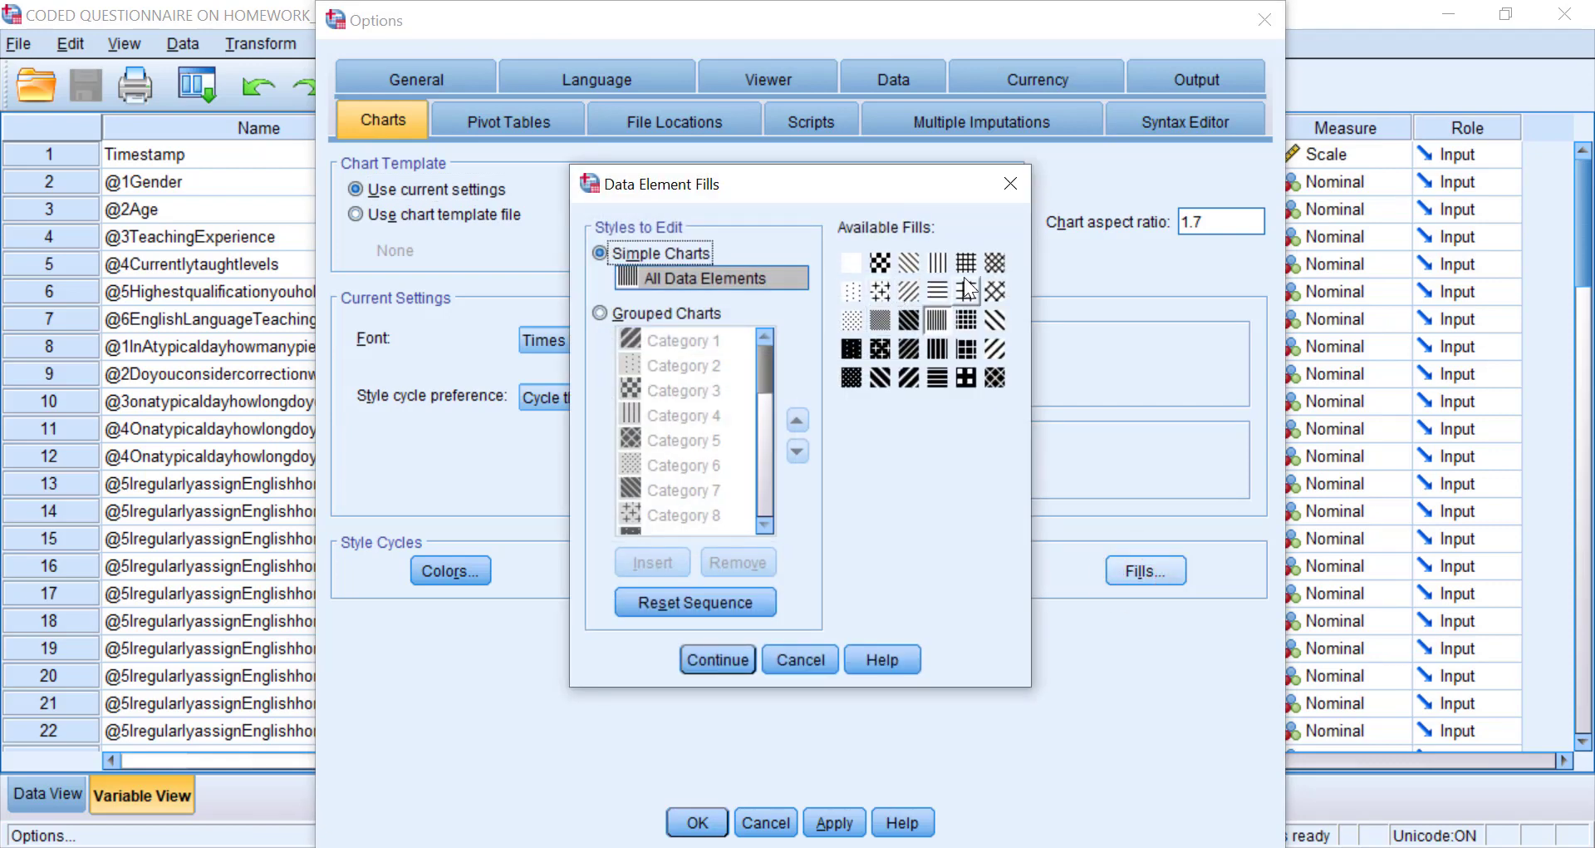
left_click(996, 289)
left_click(718, 659)
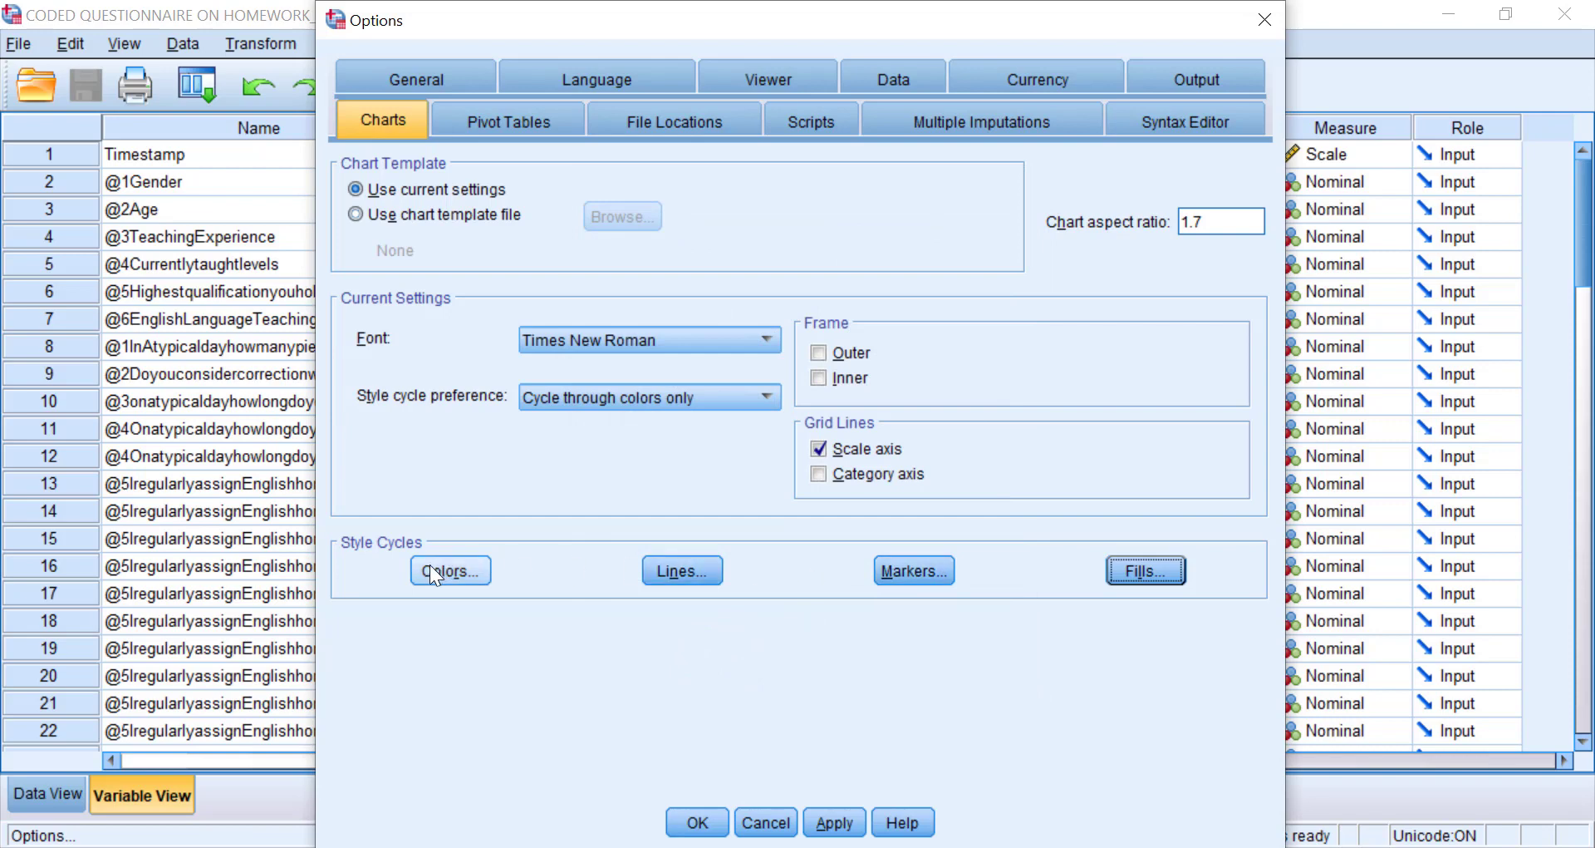
Move white from Category 6 to Category 1 in the grouped-chart colour cycle and save the options.
left_click(432, 571)
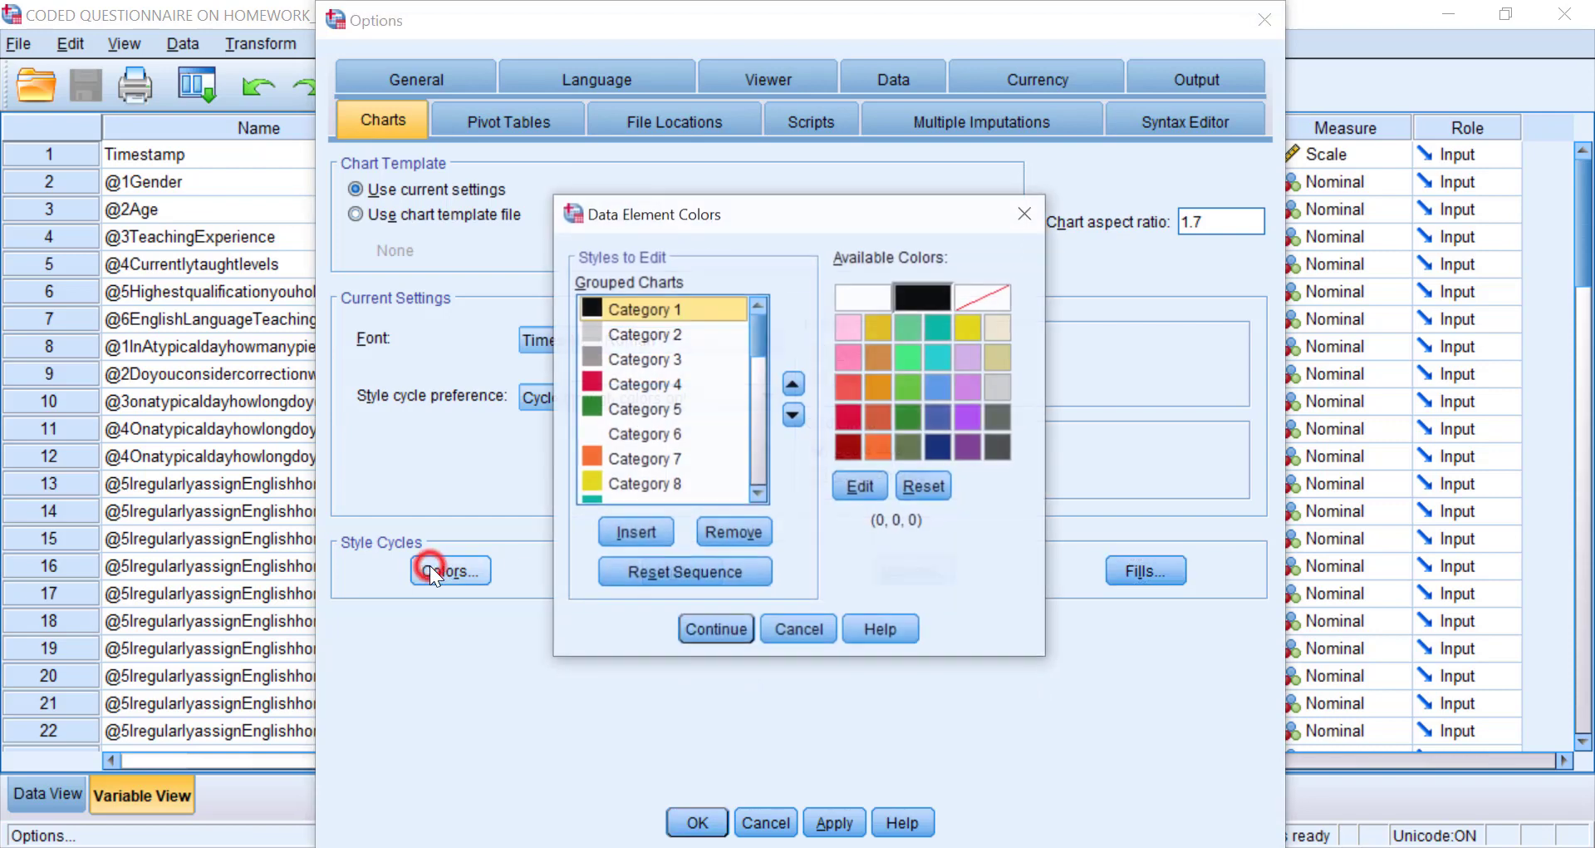
left_click(609, 431)
left_click(795, 383)
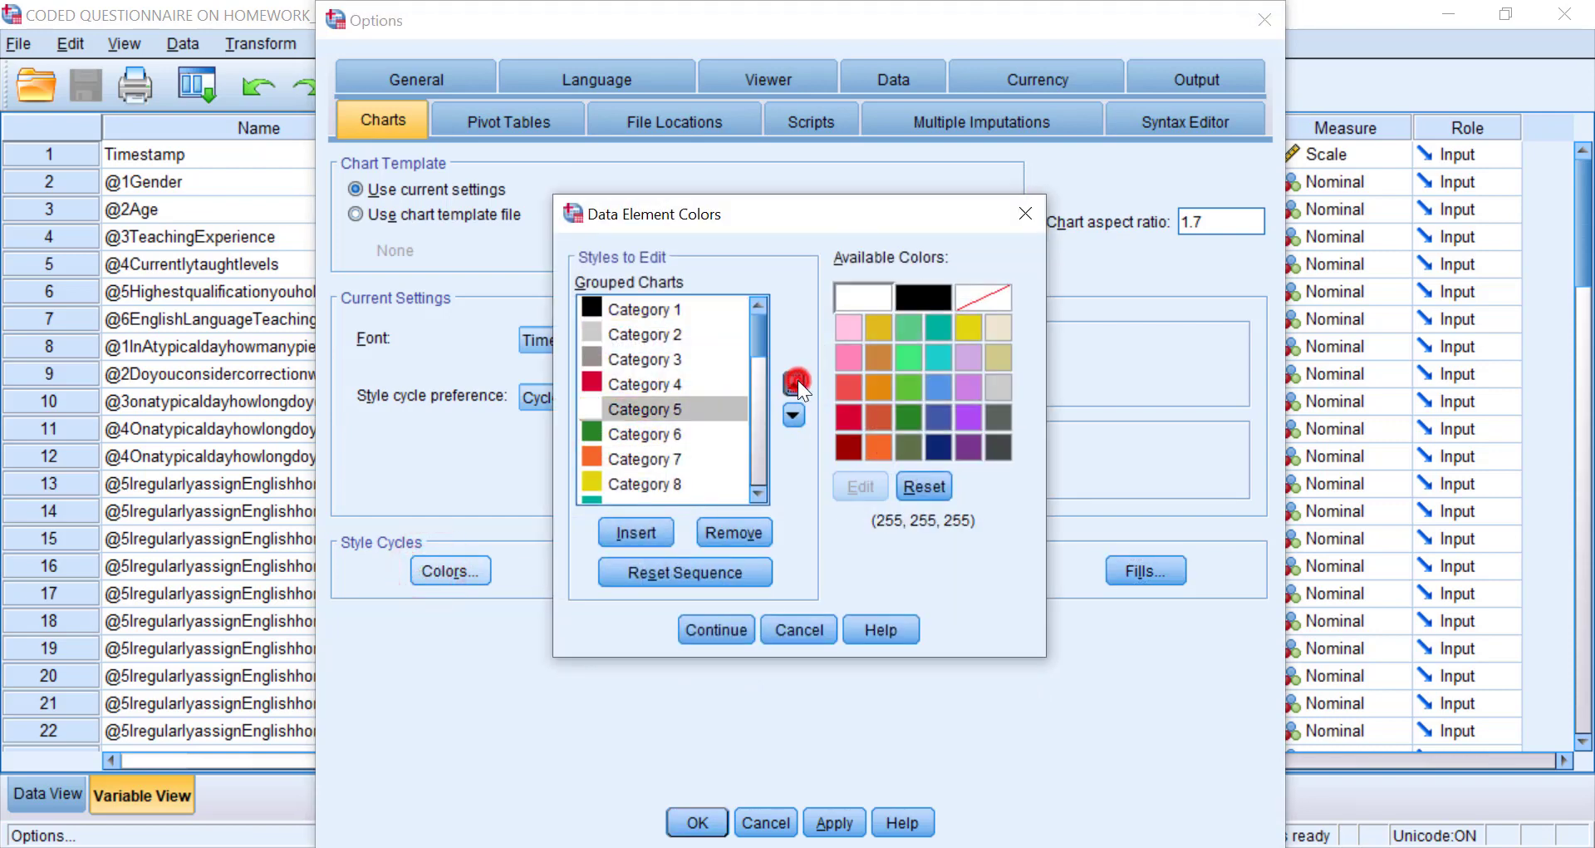
left_click(796, 381)
left_click(796, 381)
left_click(796, 380)
left_click(796, 380)
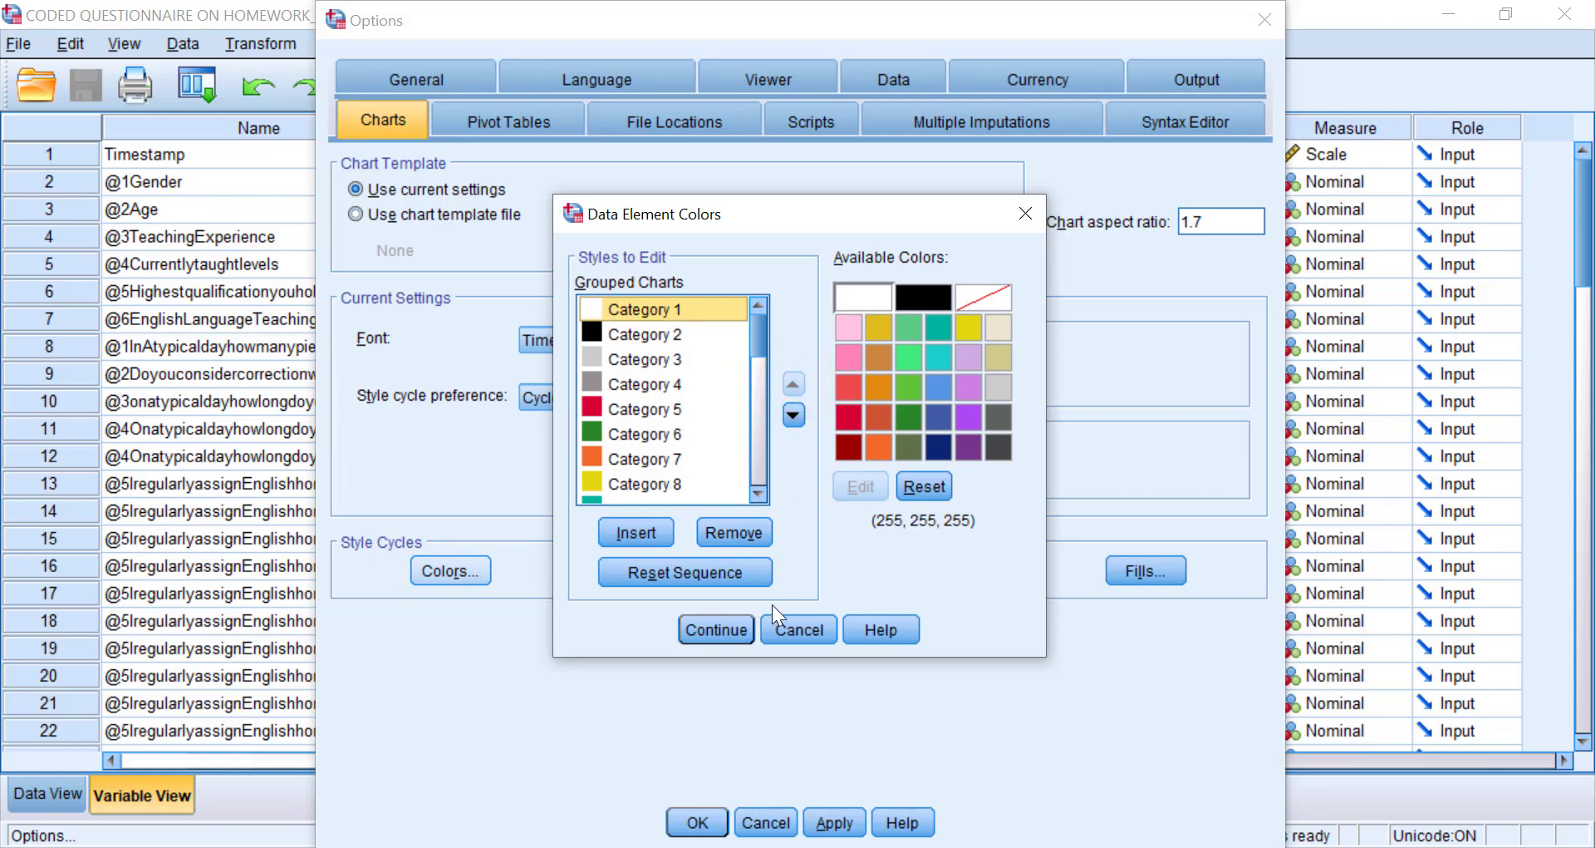
left_click(725, 625)
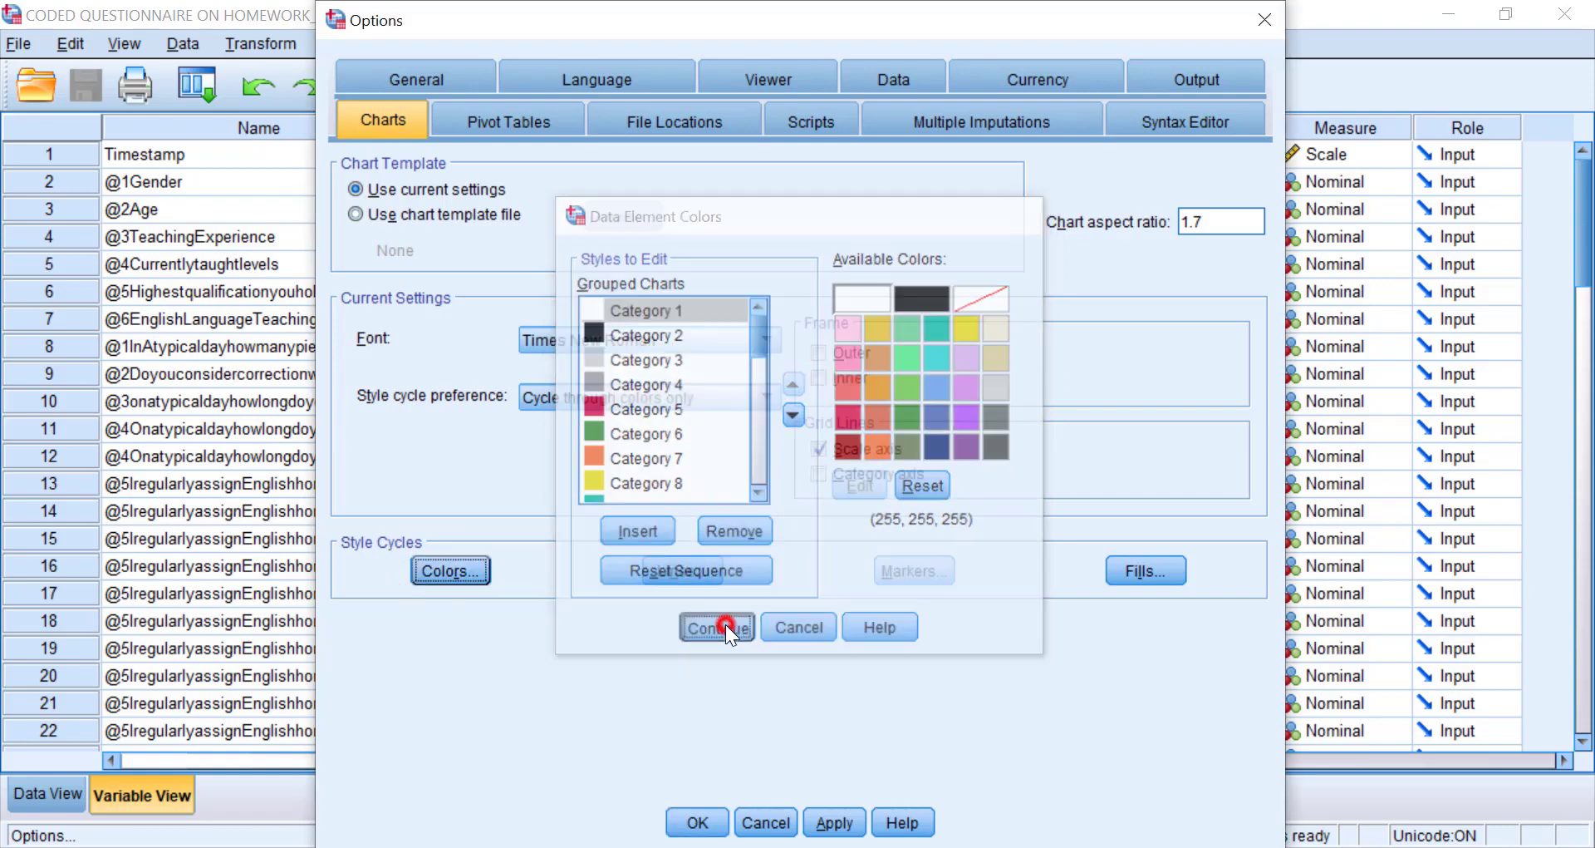
left_click(698, 821)
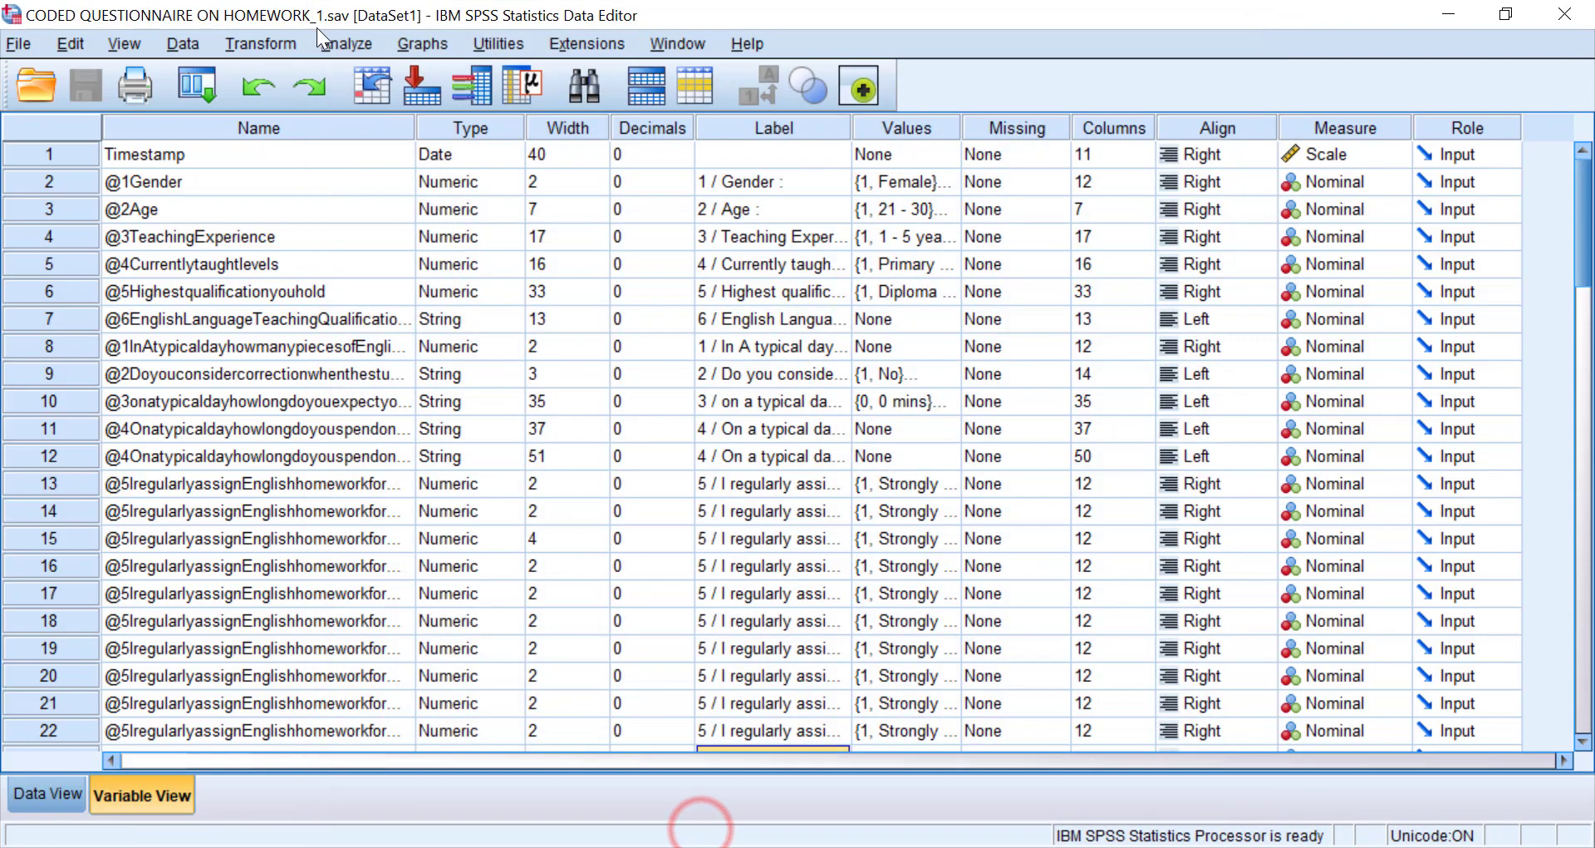
Run the Frequencies analysis for 1 / Gender again with the white-first colour cycle and review its bar chart.
left_click(343, 39)
mouse_move(415, 100)
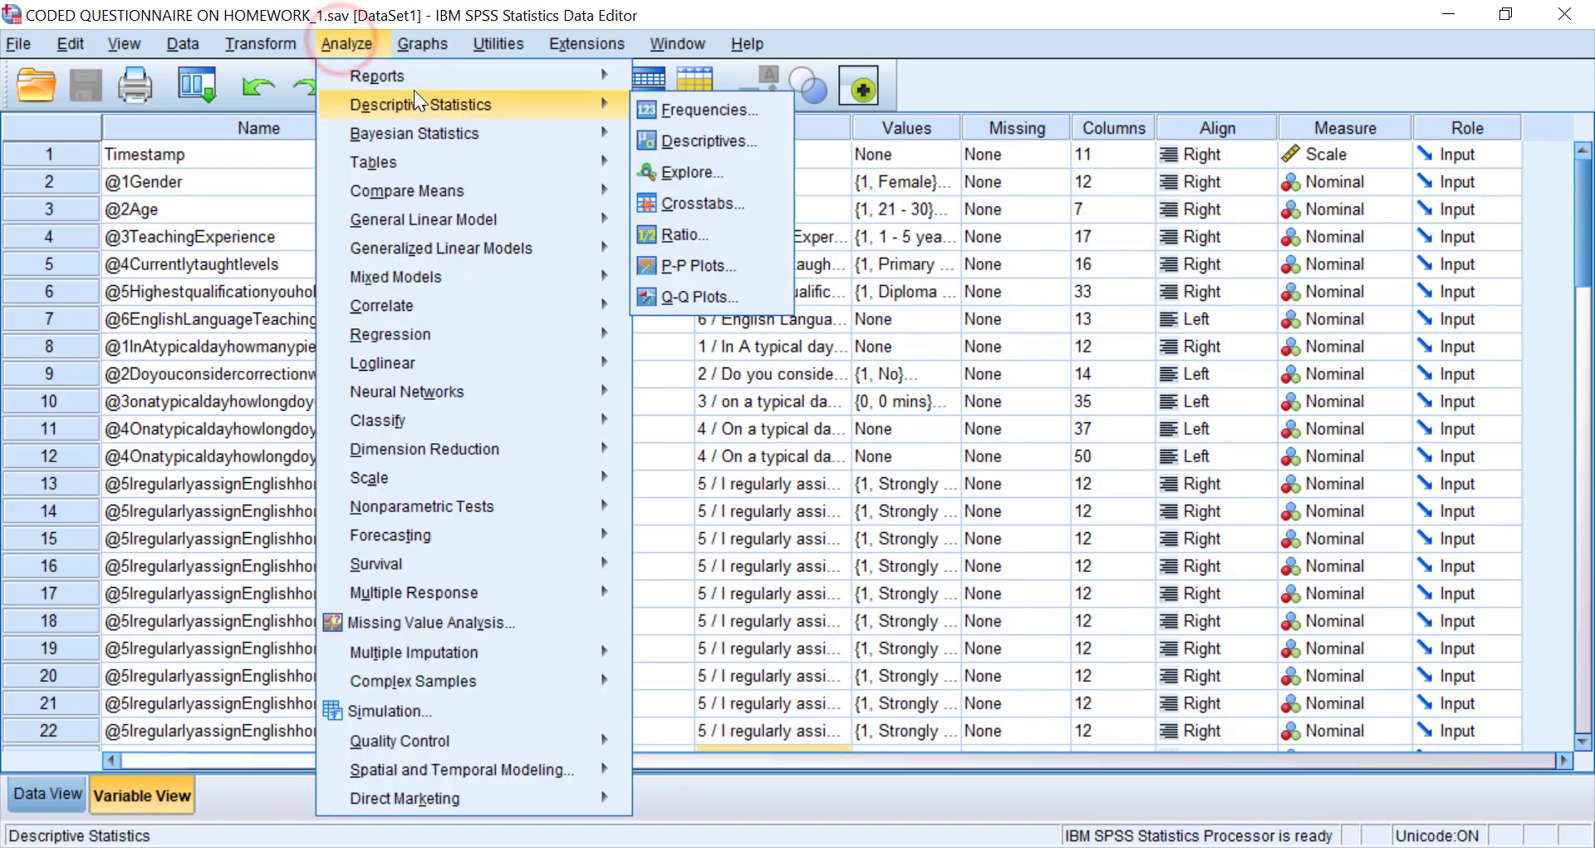
left_click(705, 108)
left_click(667, 567)
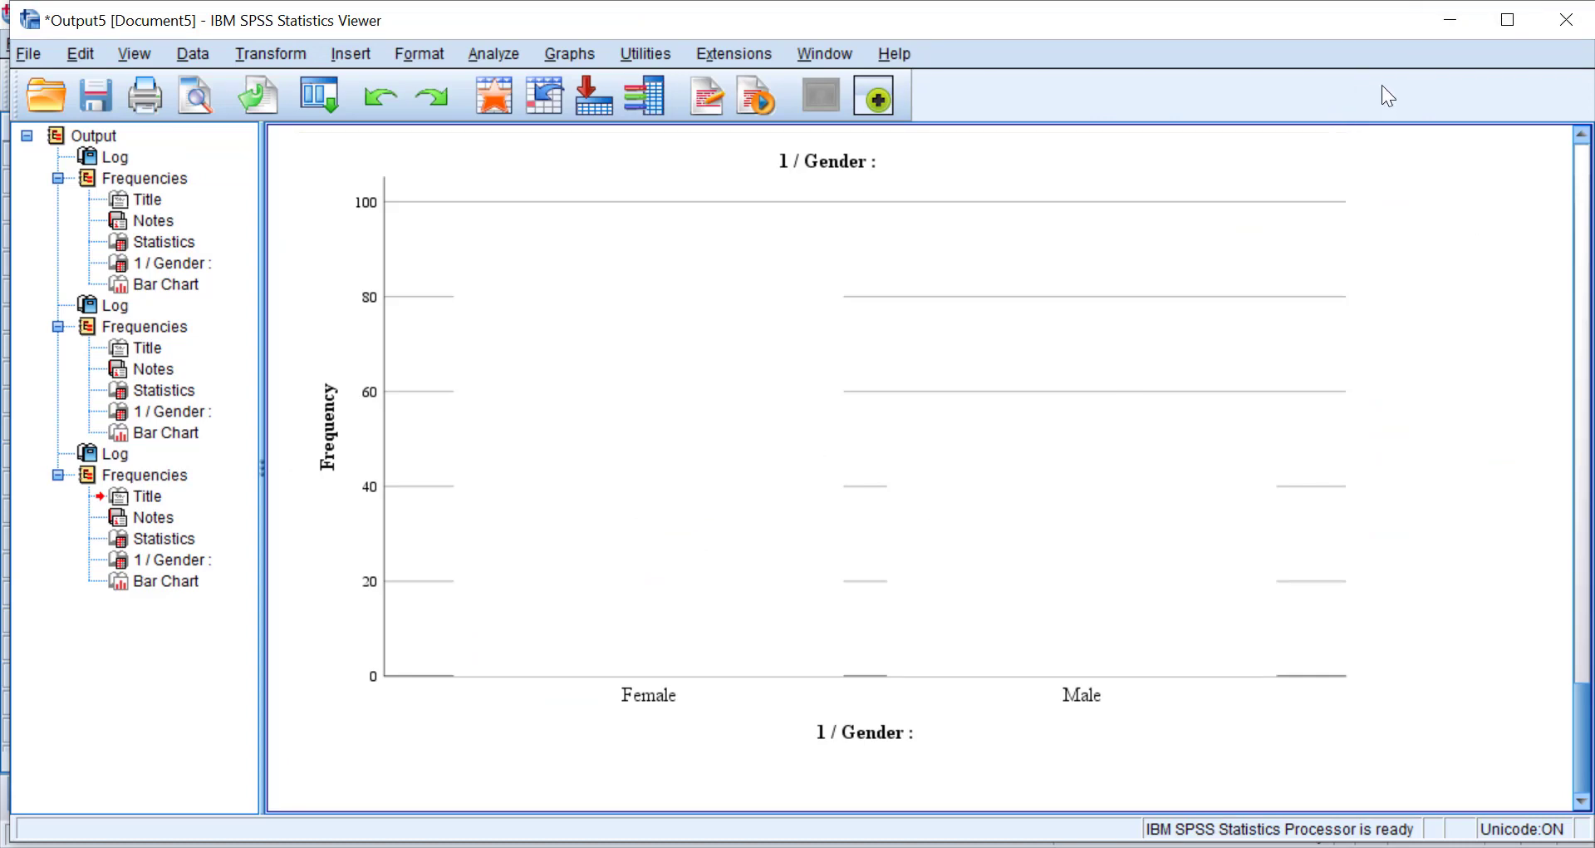
Open the newest gender bar chart for editing and apply a black fill to its bars.
double_click(698, 345)
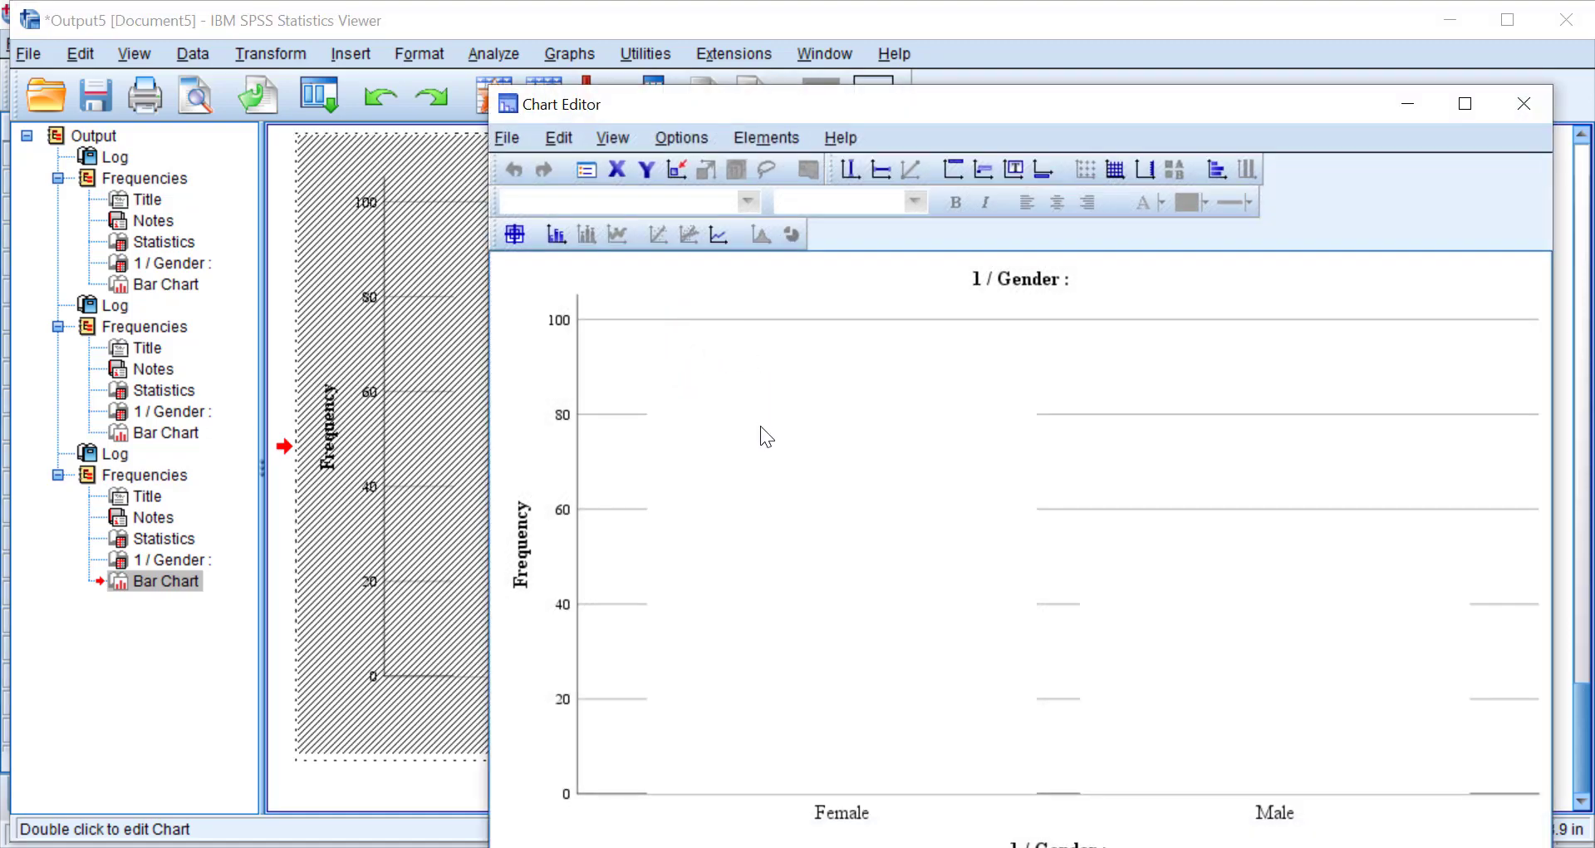
double_click(770, 437)
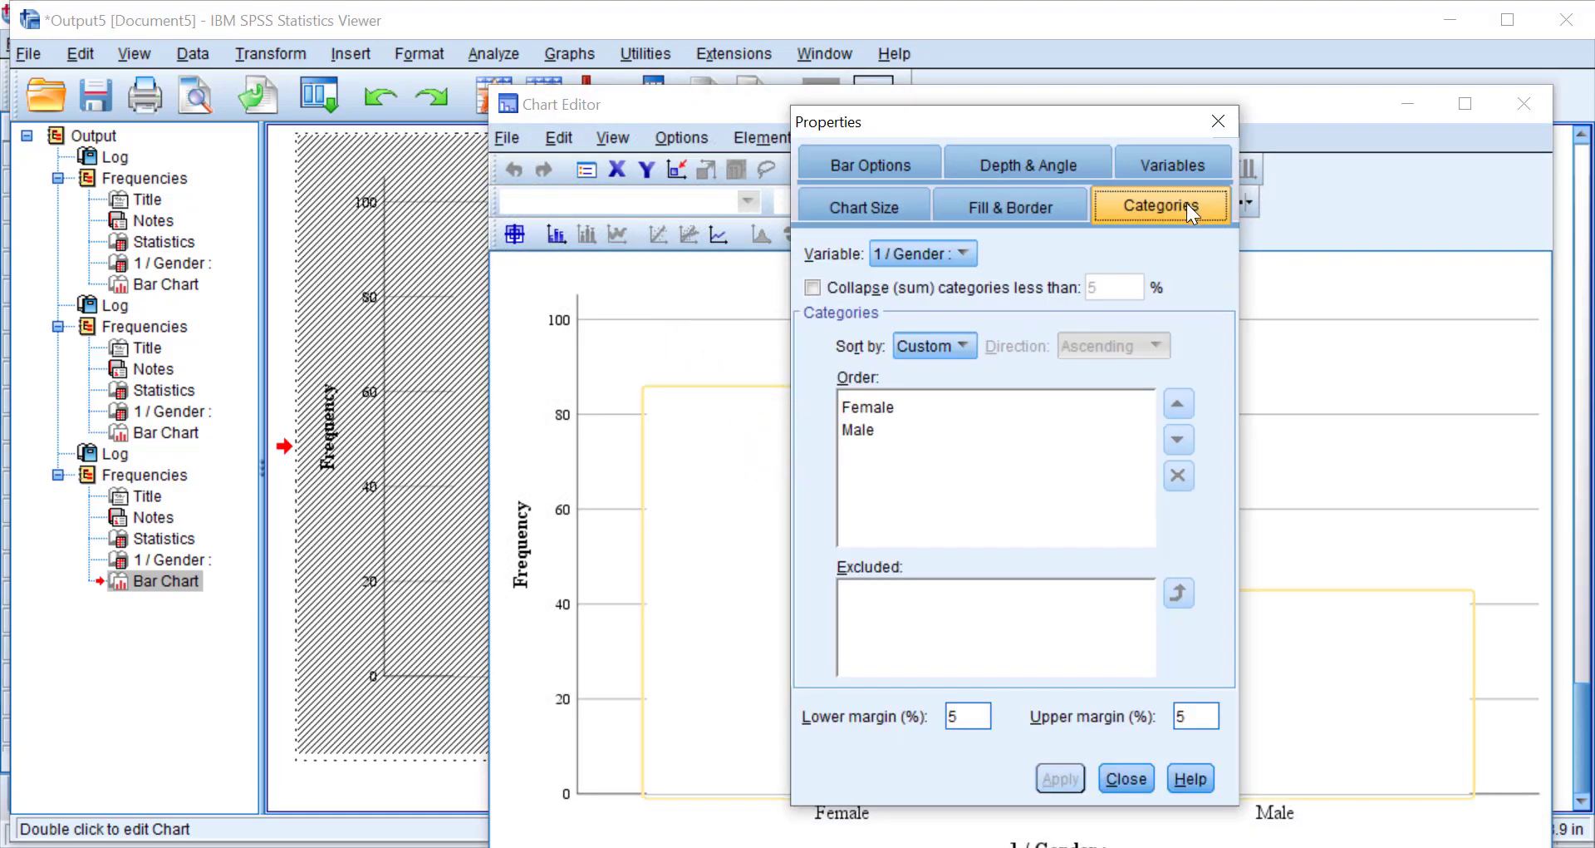
left_click(1021, 206)
left_click(1029, 333)
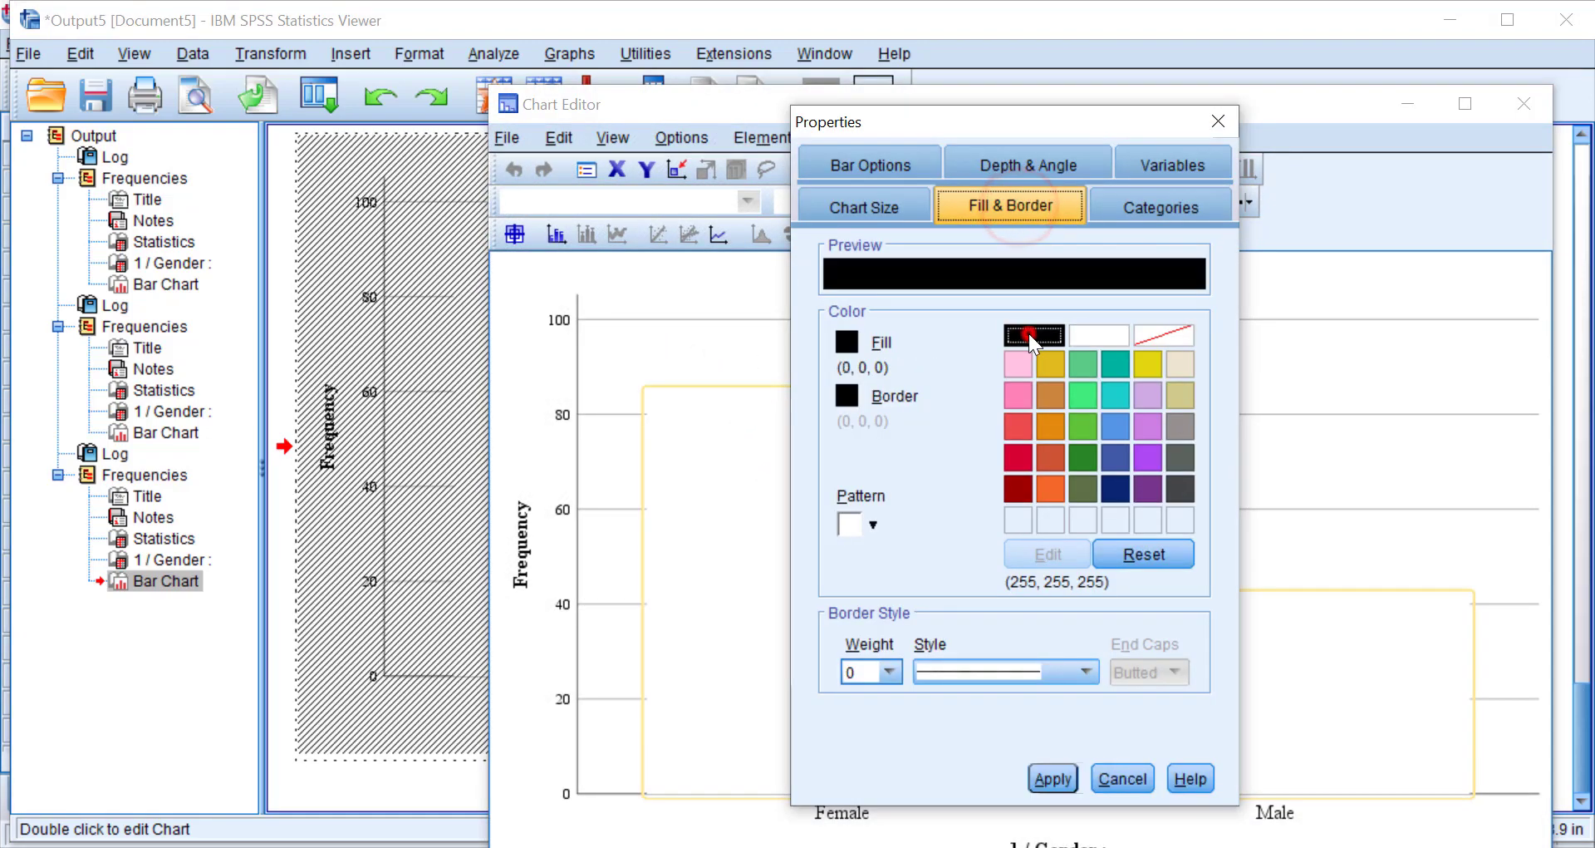
left_click(1052, 778)
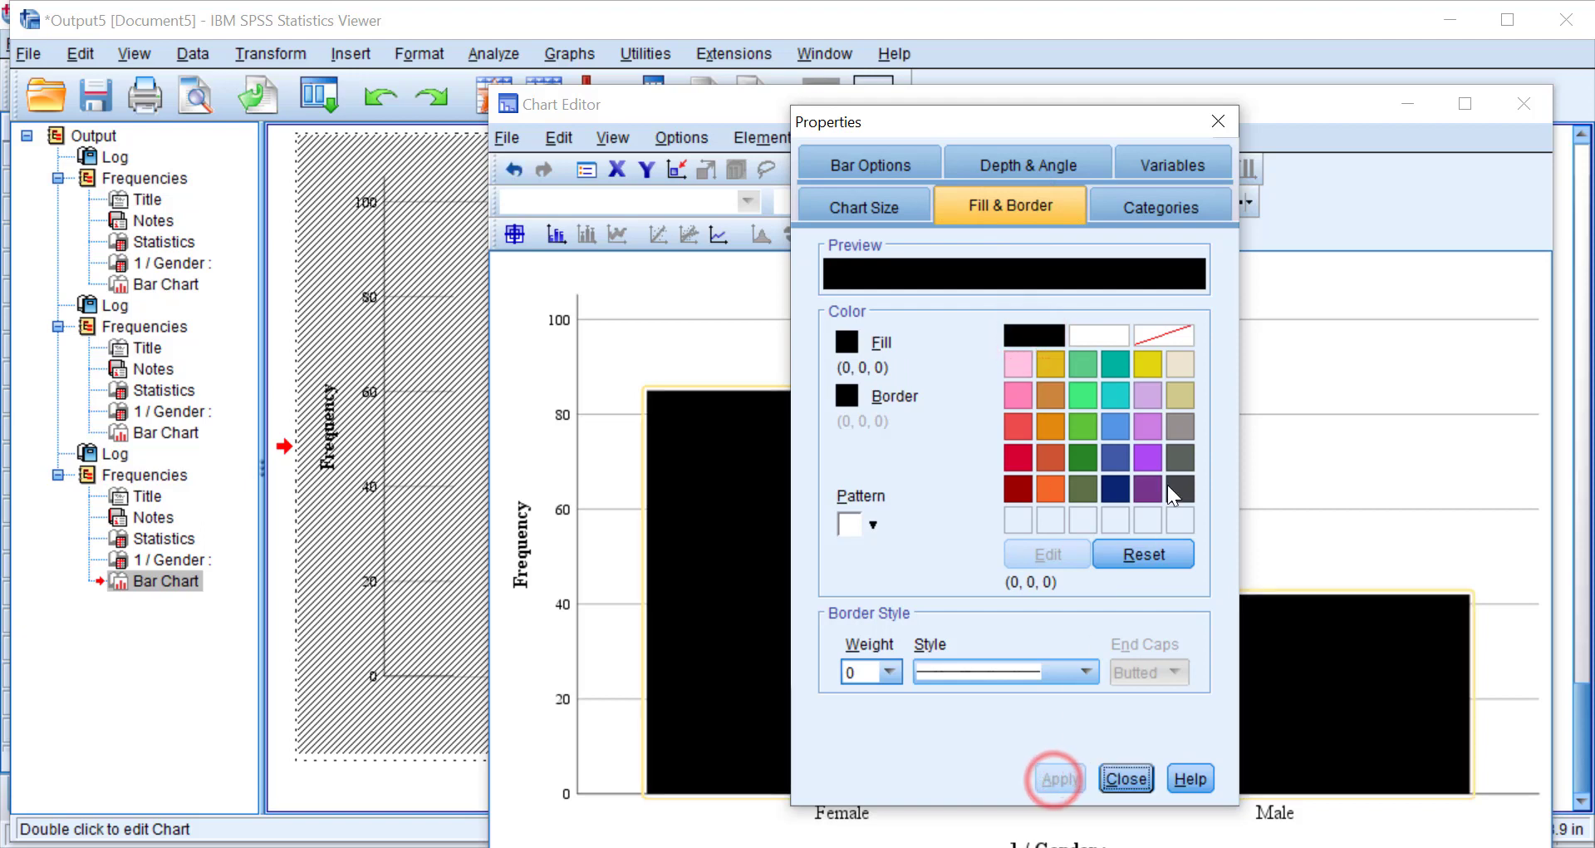
Apply the small checkerboard pattern to the bars of the gender chart.
left_click(855, 522)
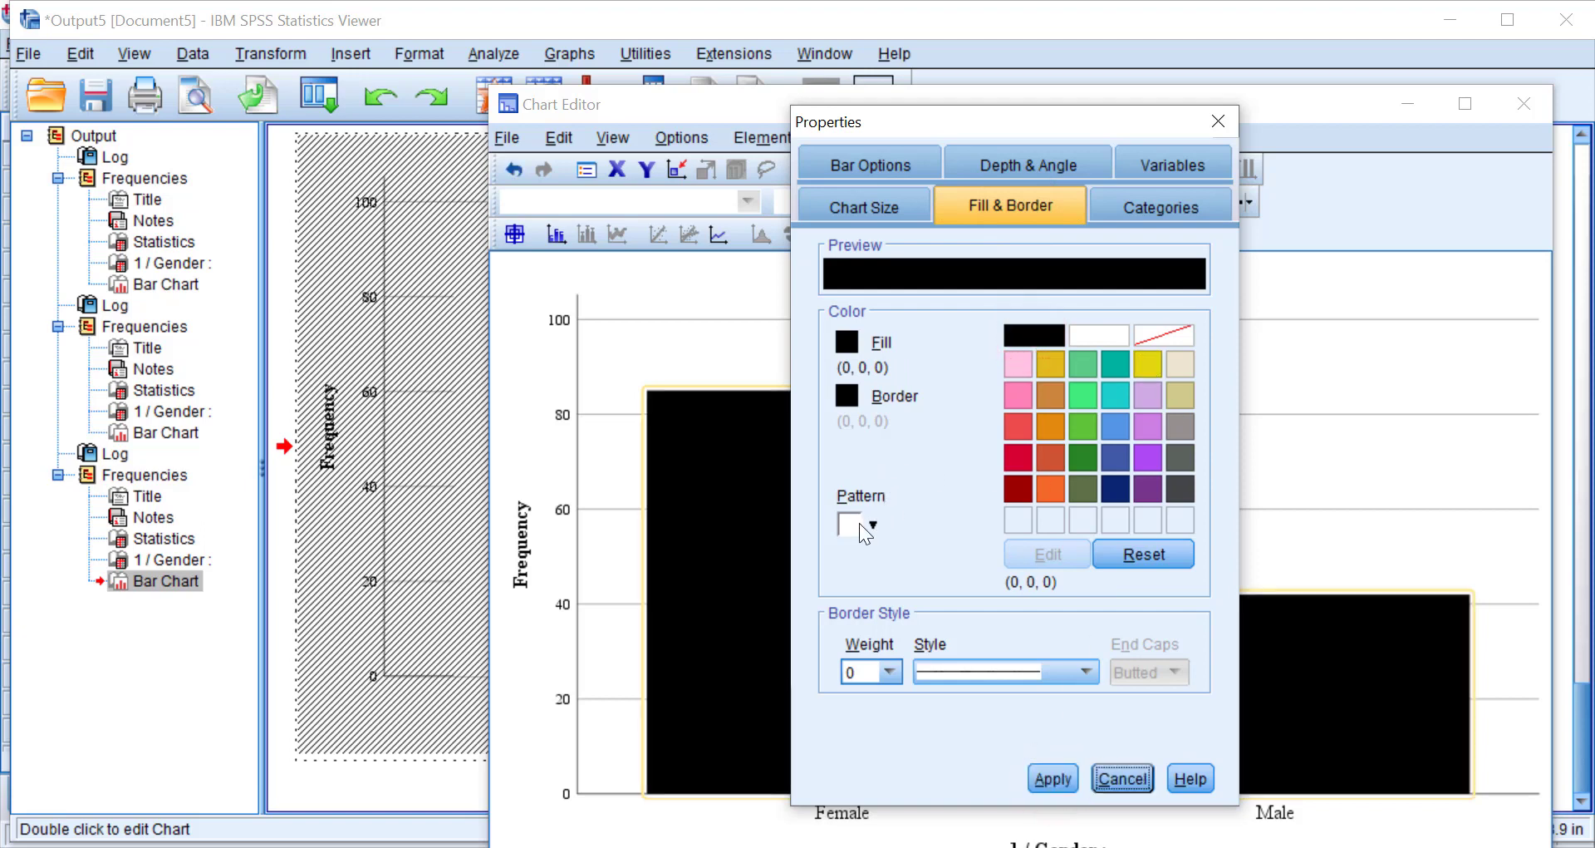
left_click(871, 525)
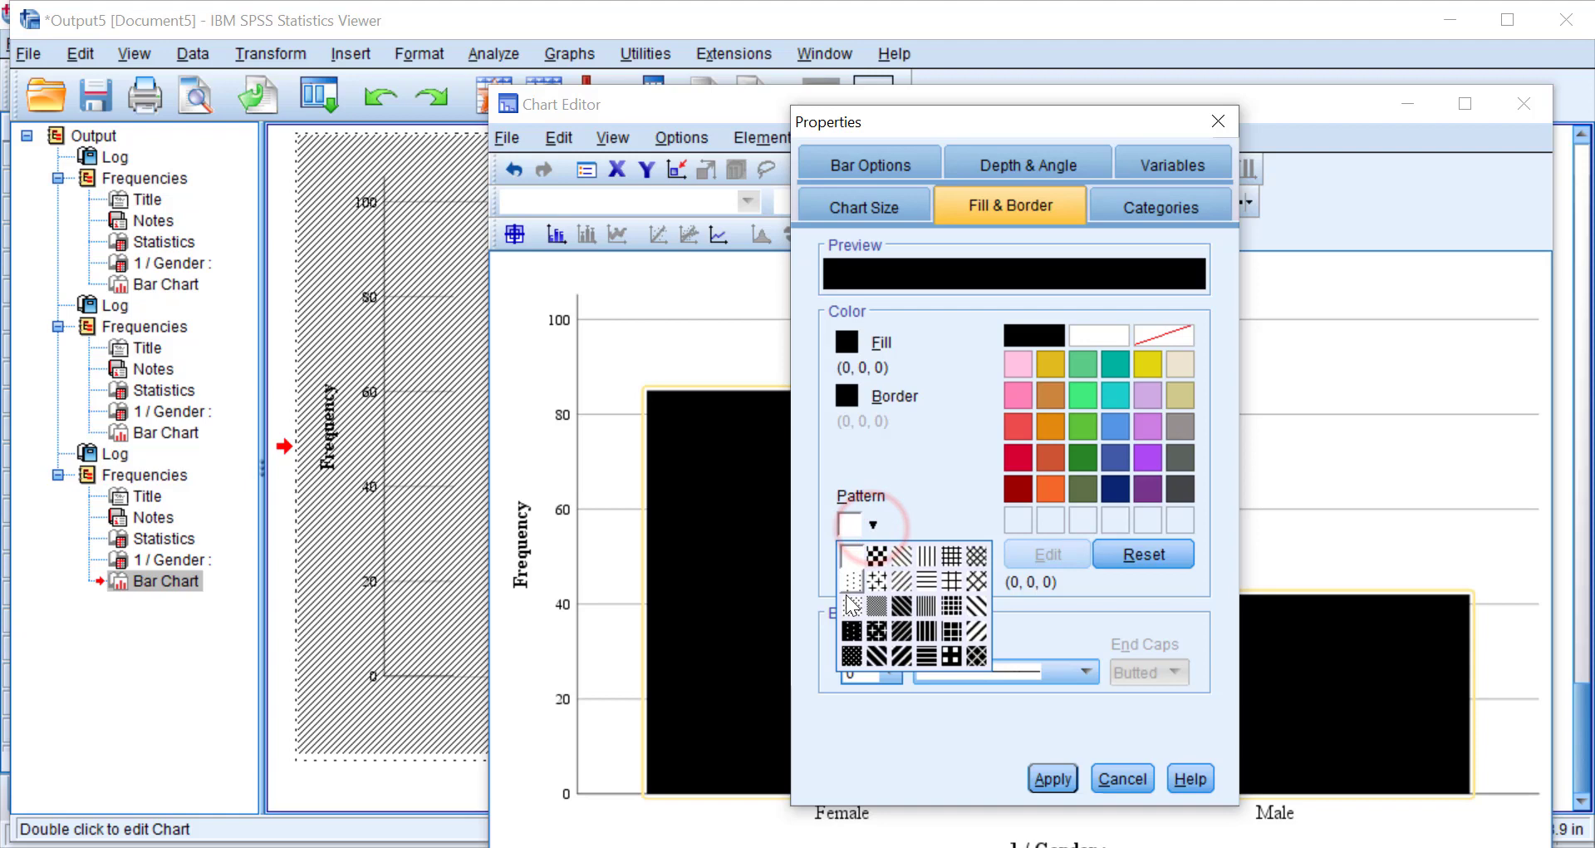
left_click(875, 555)
left_click(1057, 780)
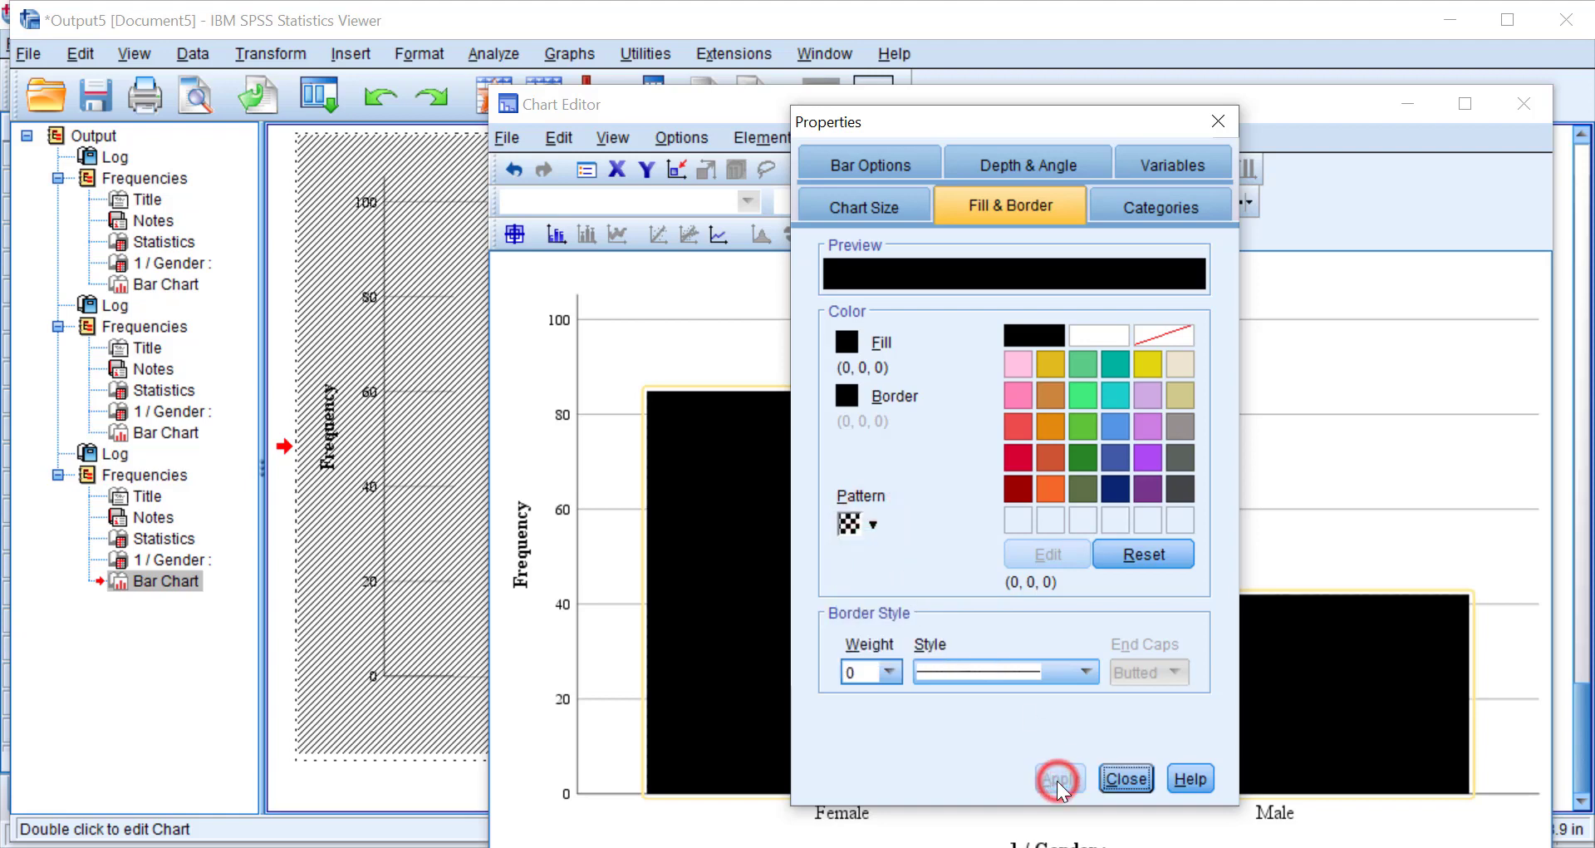
Set the bars' fill colour to transparent, apply it and close the properties.
left_click(1101, 336)
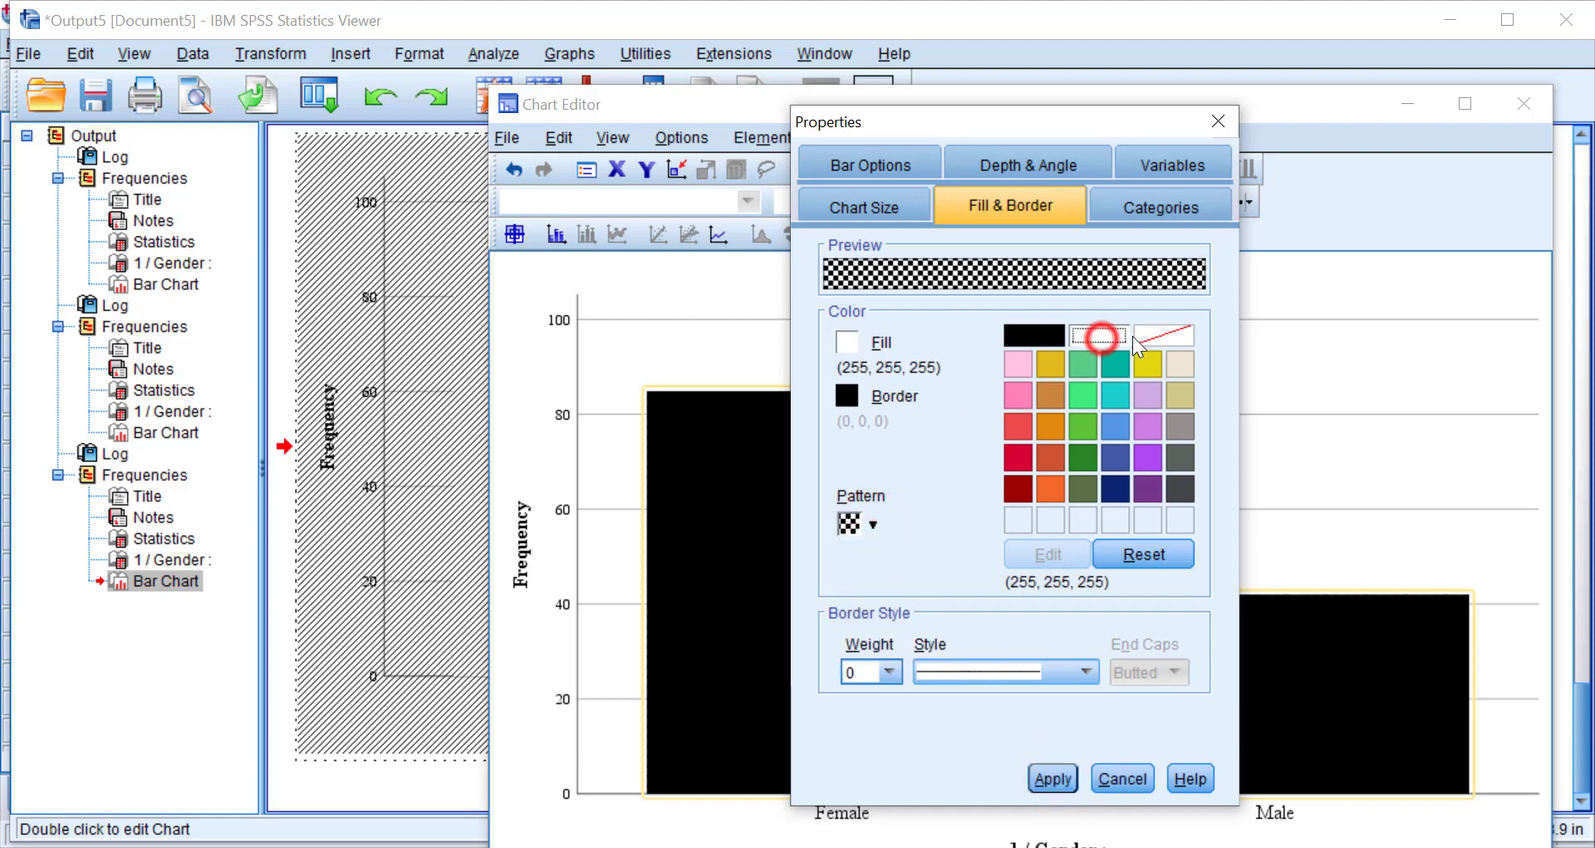
left_click(1145, 336)
left_click(1053, 778)
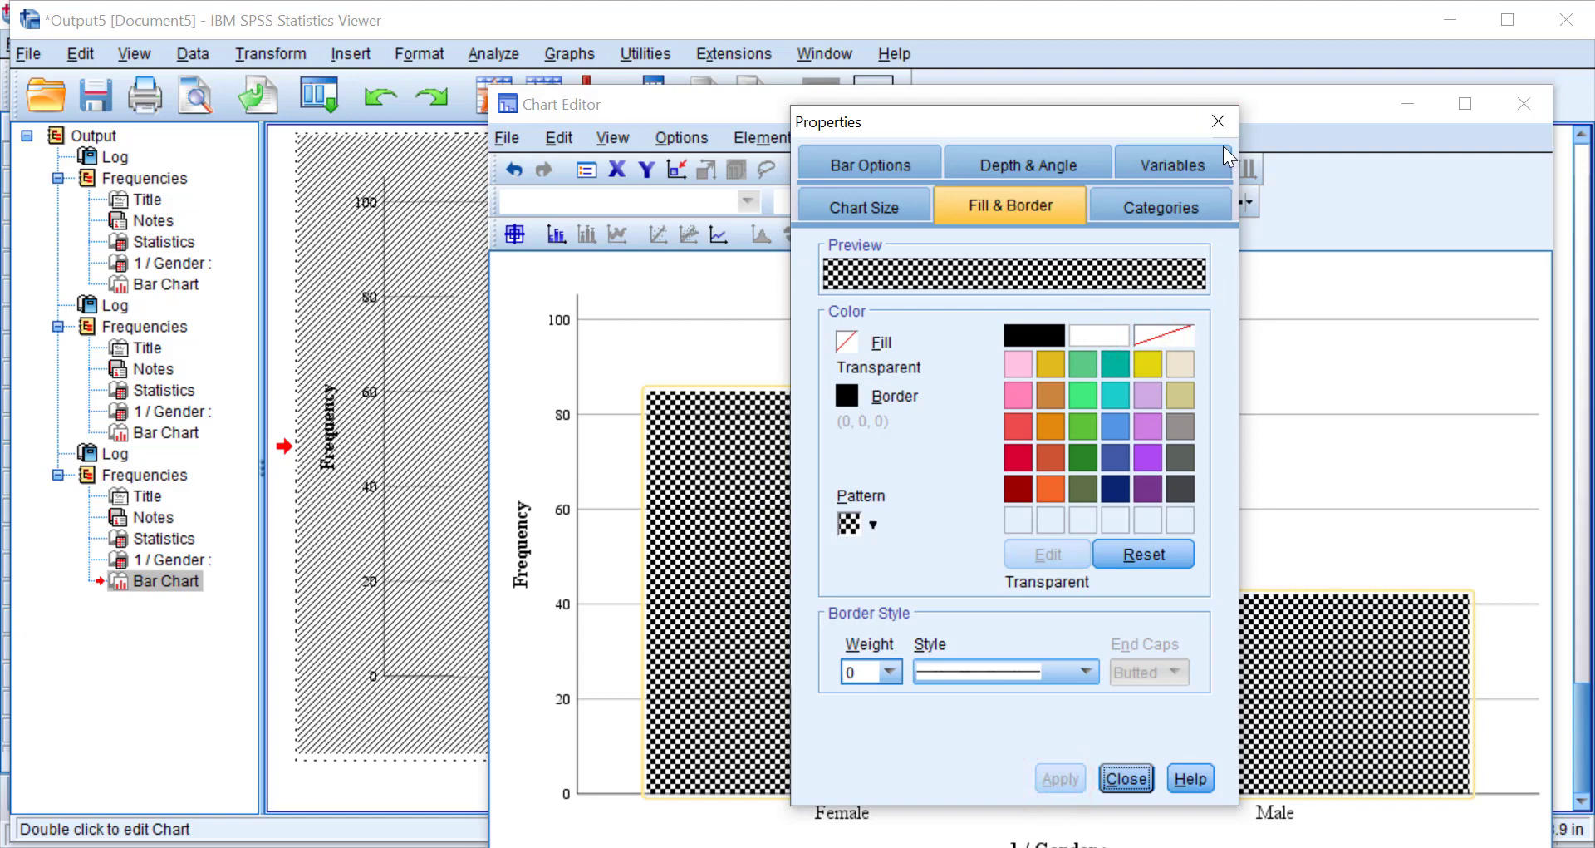
left_click(1218, 121)
Inspect the patterned bars, close the chart editor and minimize the output.
left_click(1191, 472)
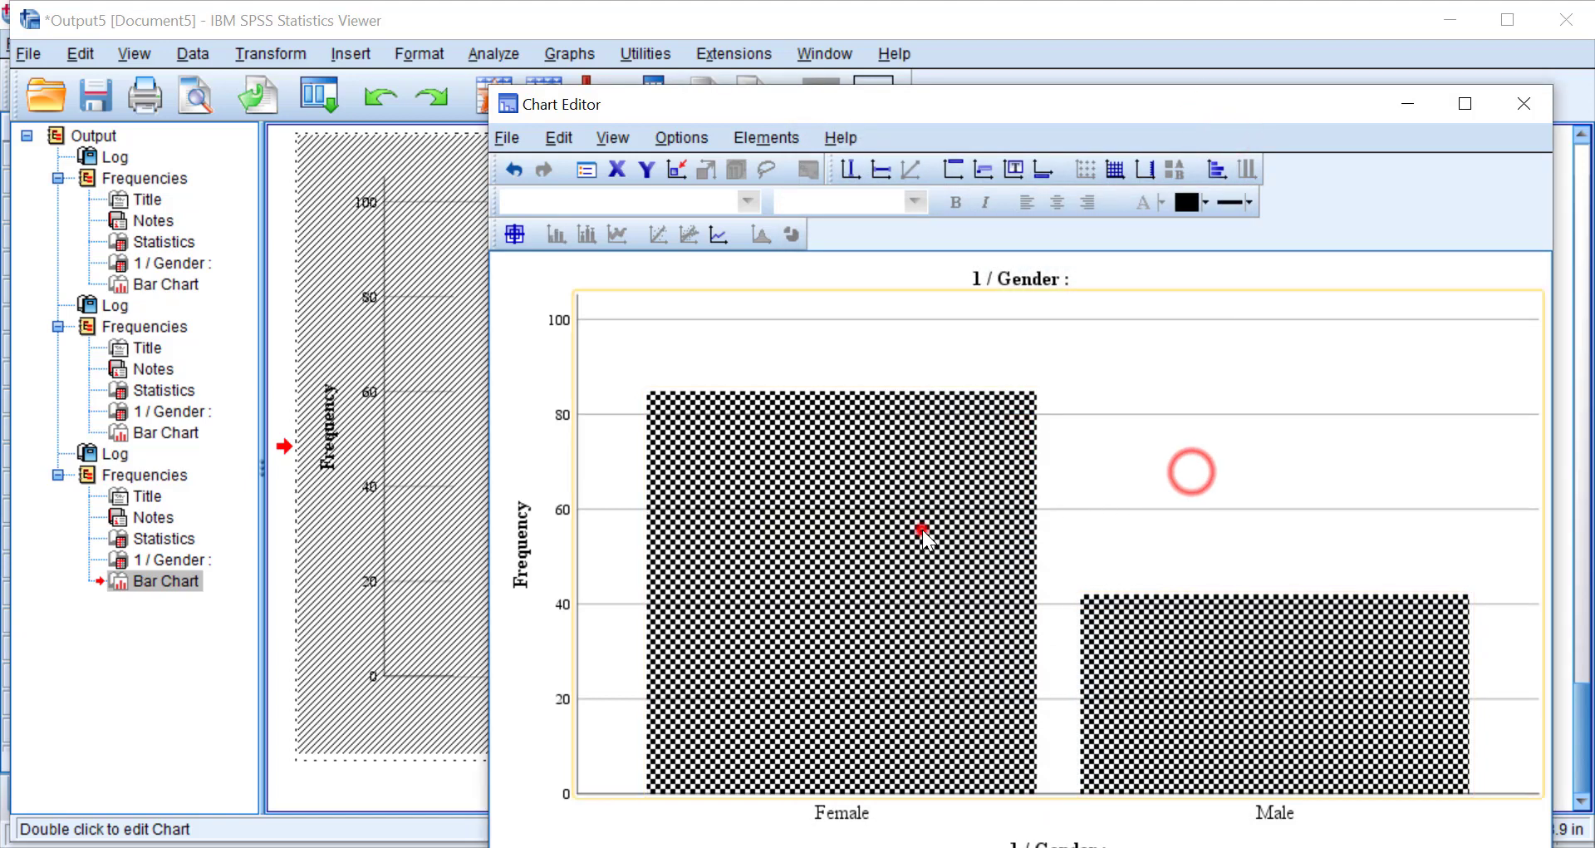
left_click(919, 530)
left_click(1508, 116)
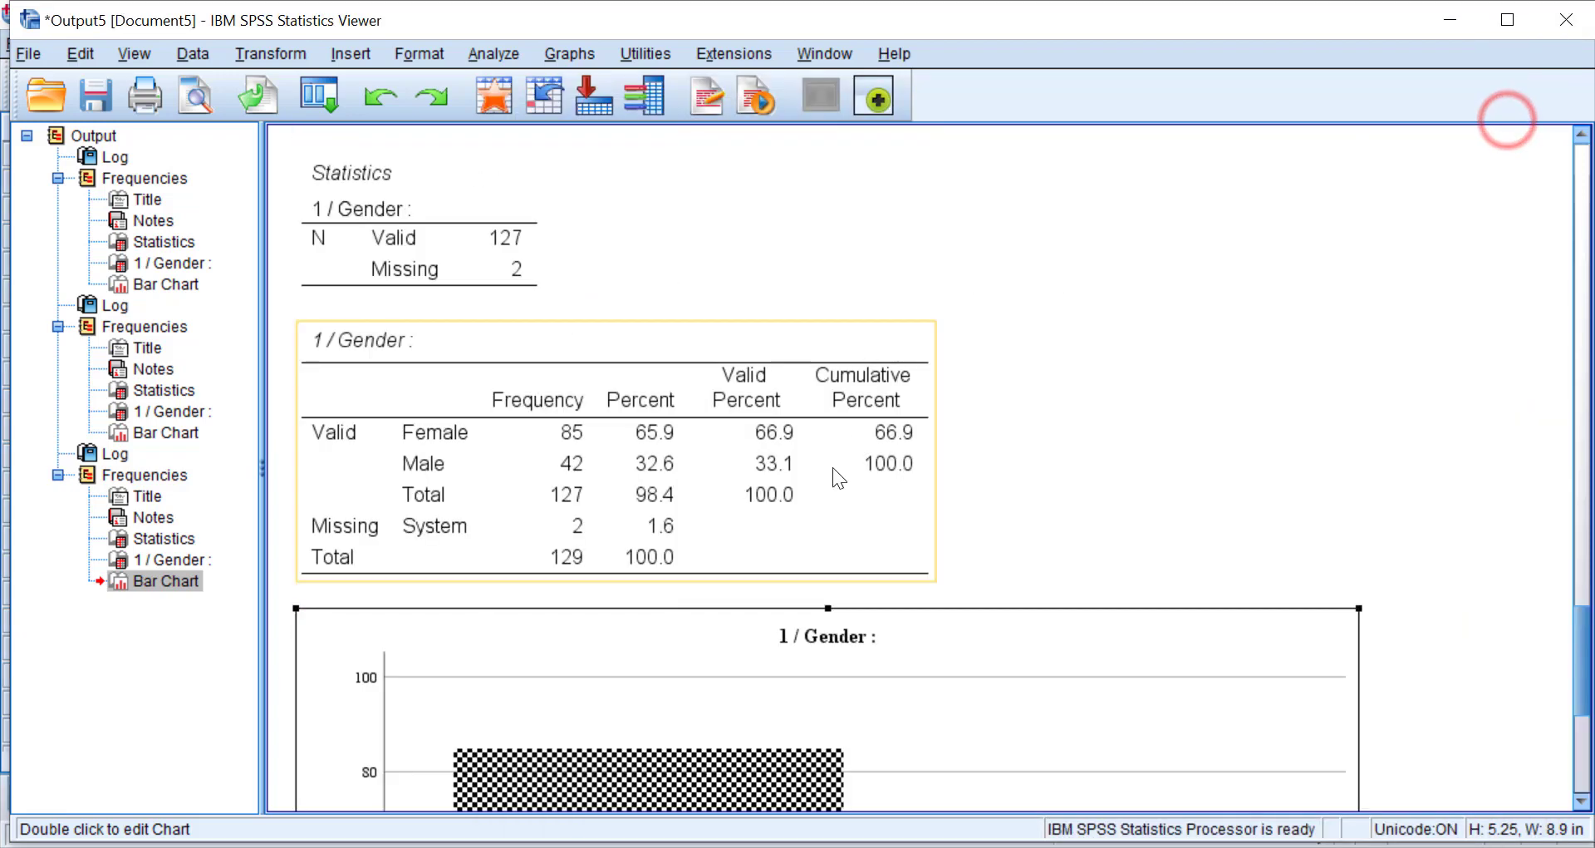
left_click(1451, 19)
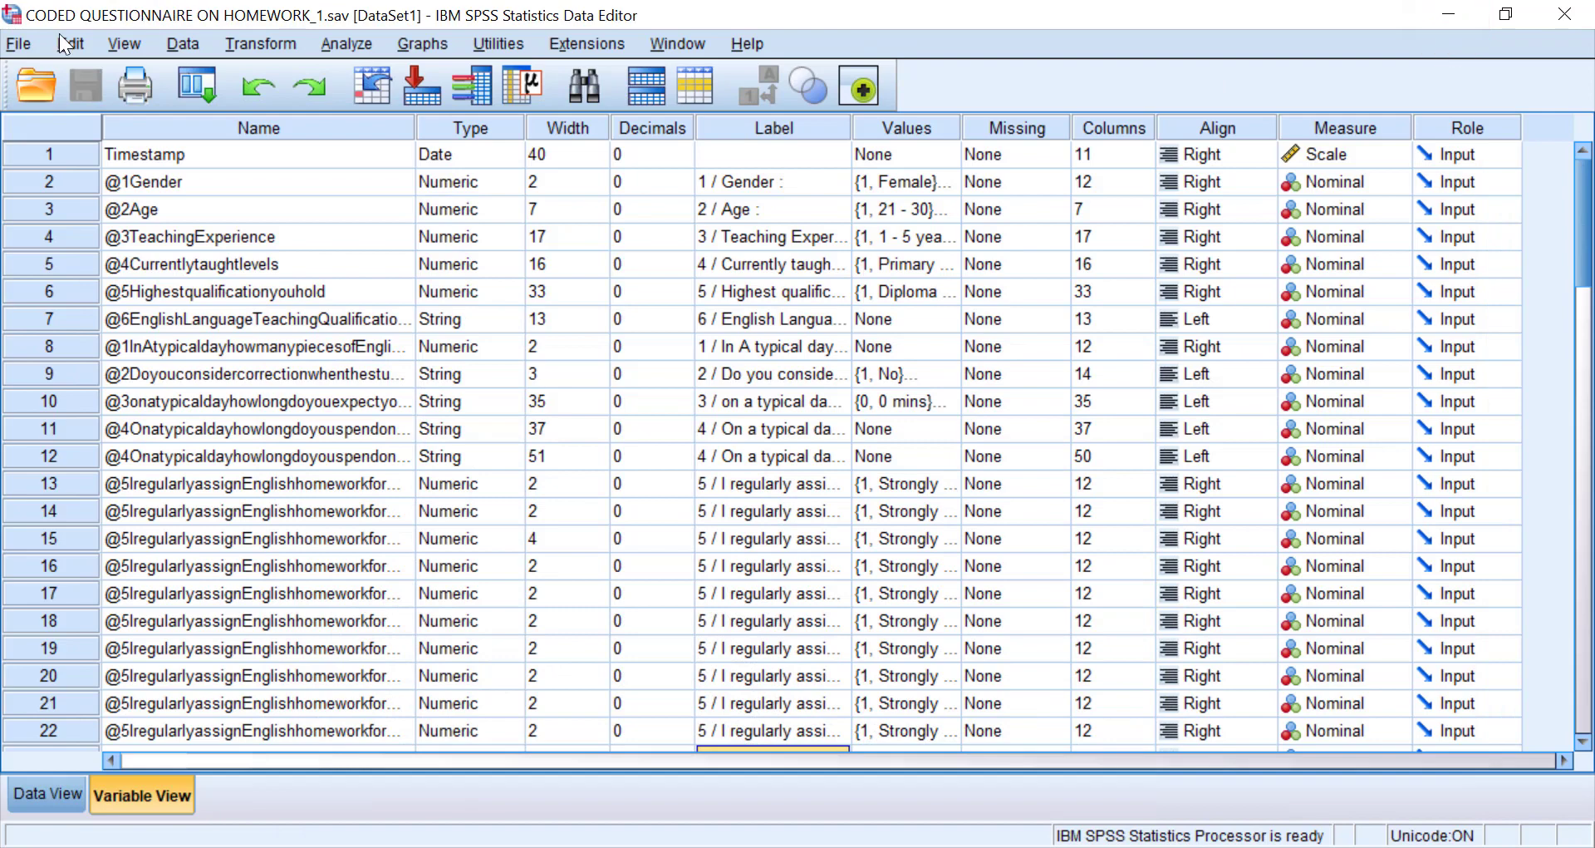
left_click(81, 43)
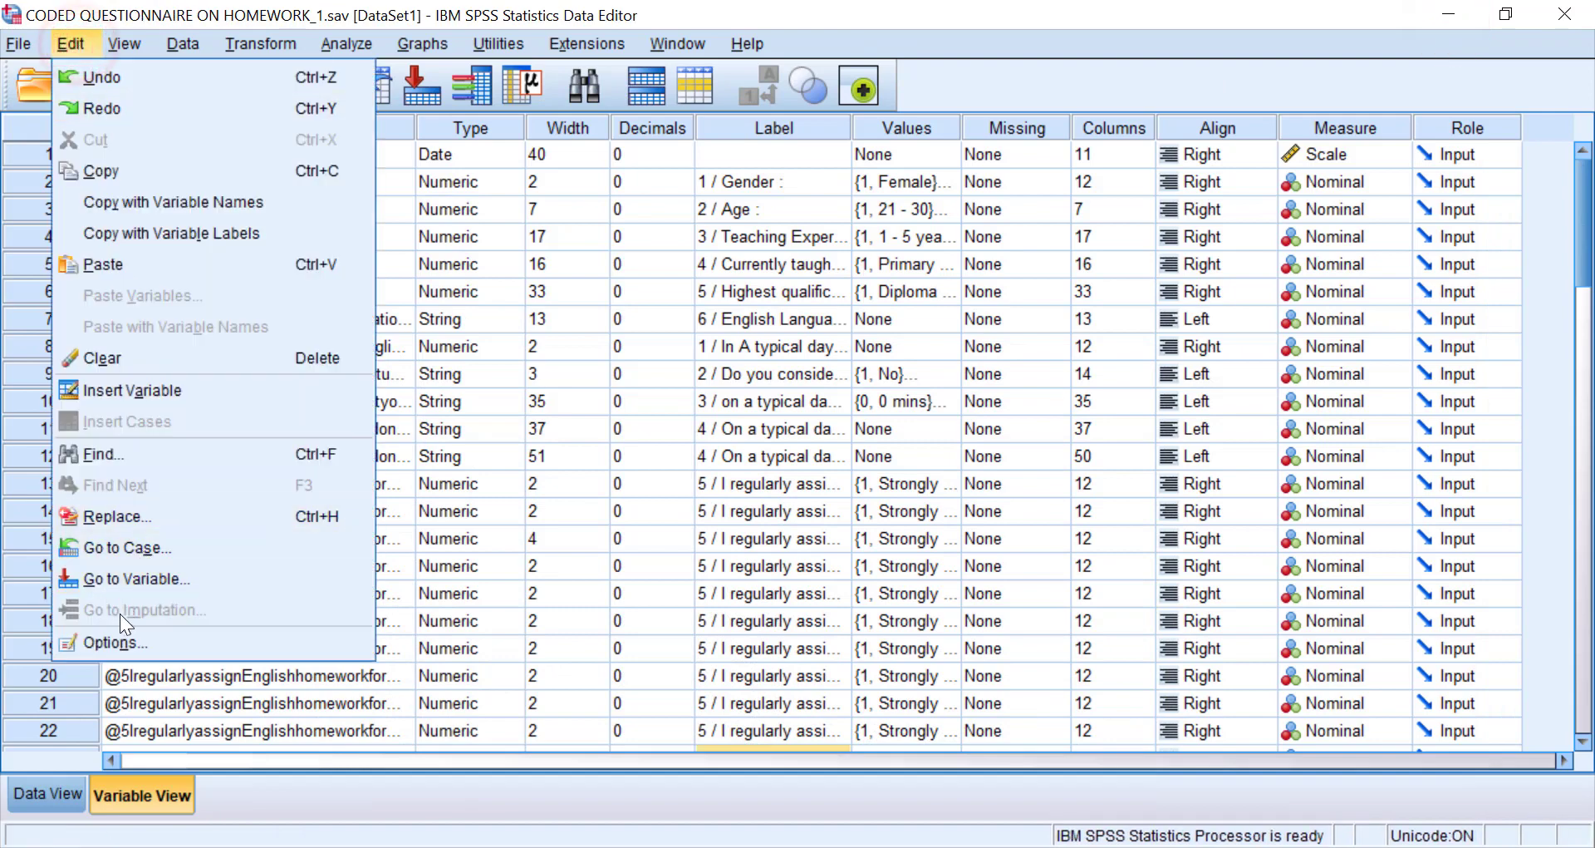
left_click(118, 642)
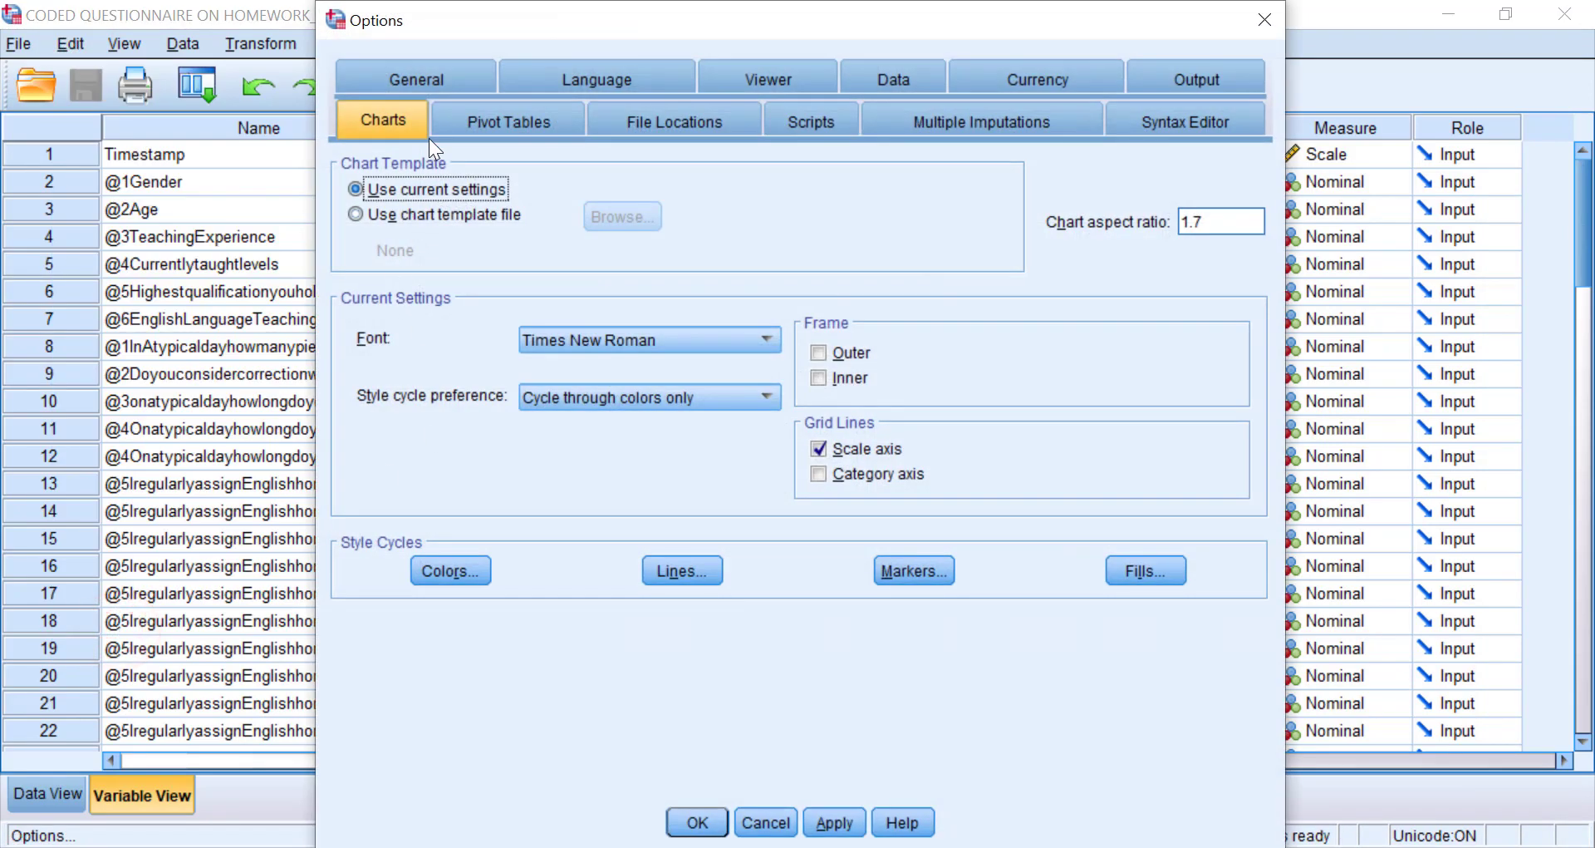
left_click(450, 574)
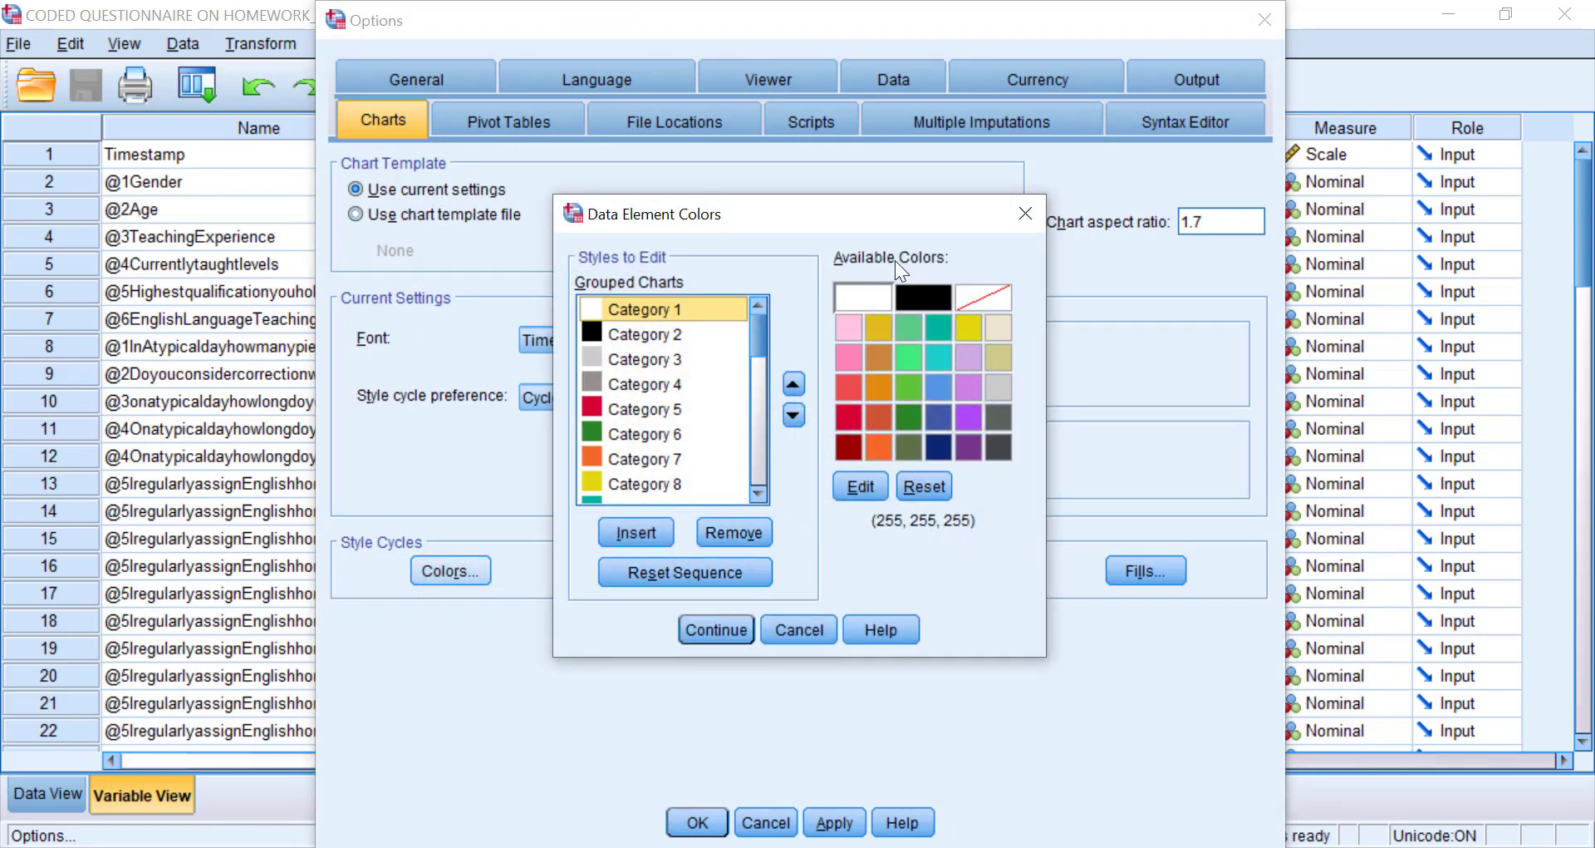
mouse_move(759, 336)
left_mouse_down()
mouse_move(768, 509)
mouse_move(780, 321)
left_mouse_up()
left_click(859, 486)
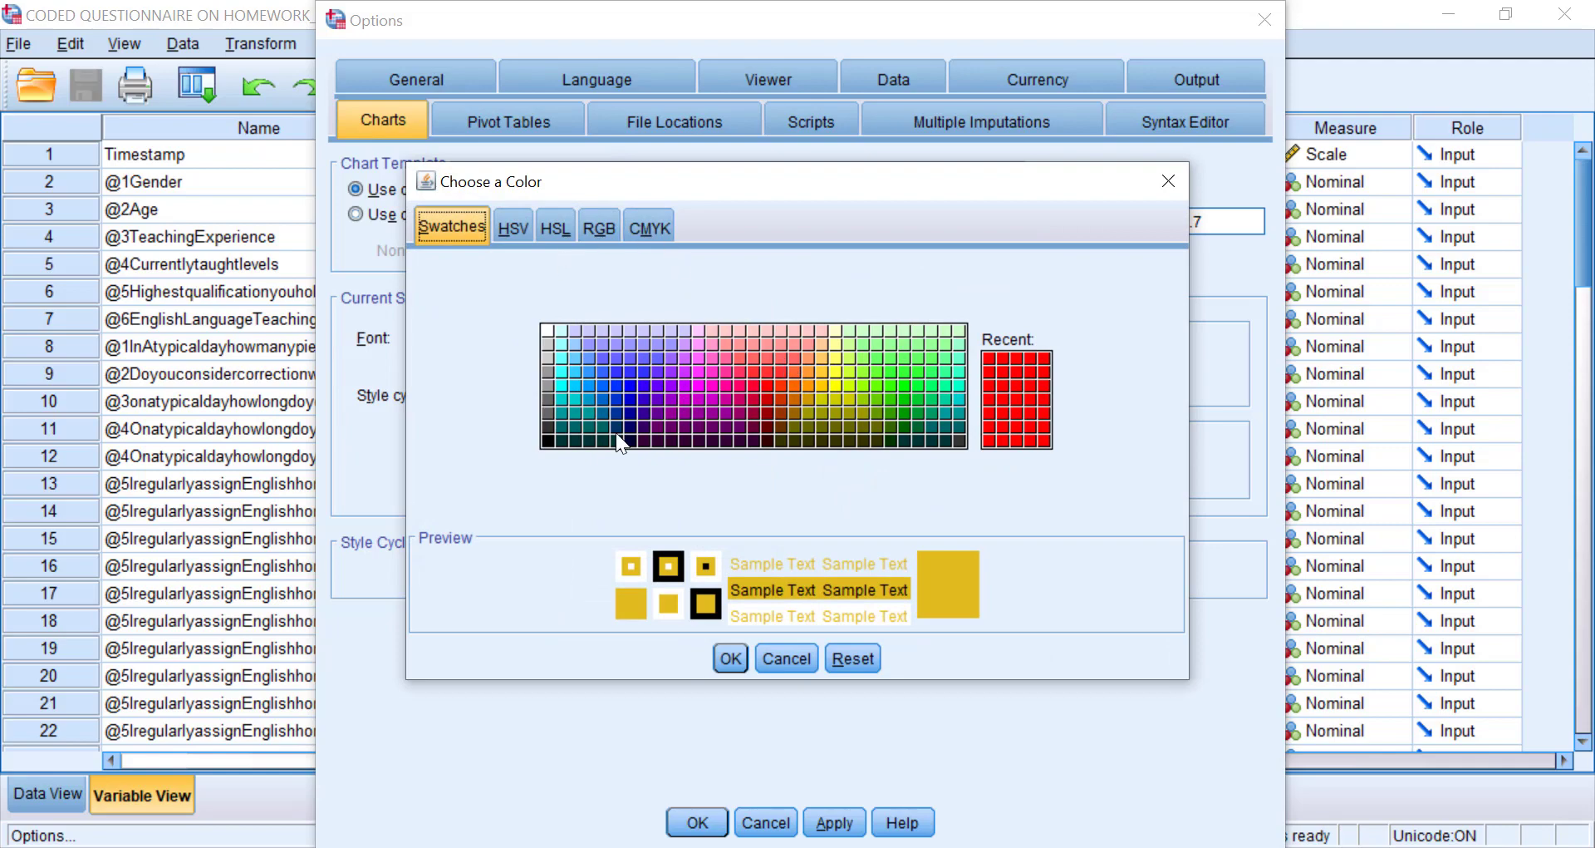
left_click(732, 658)
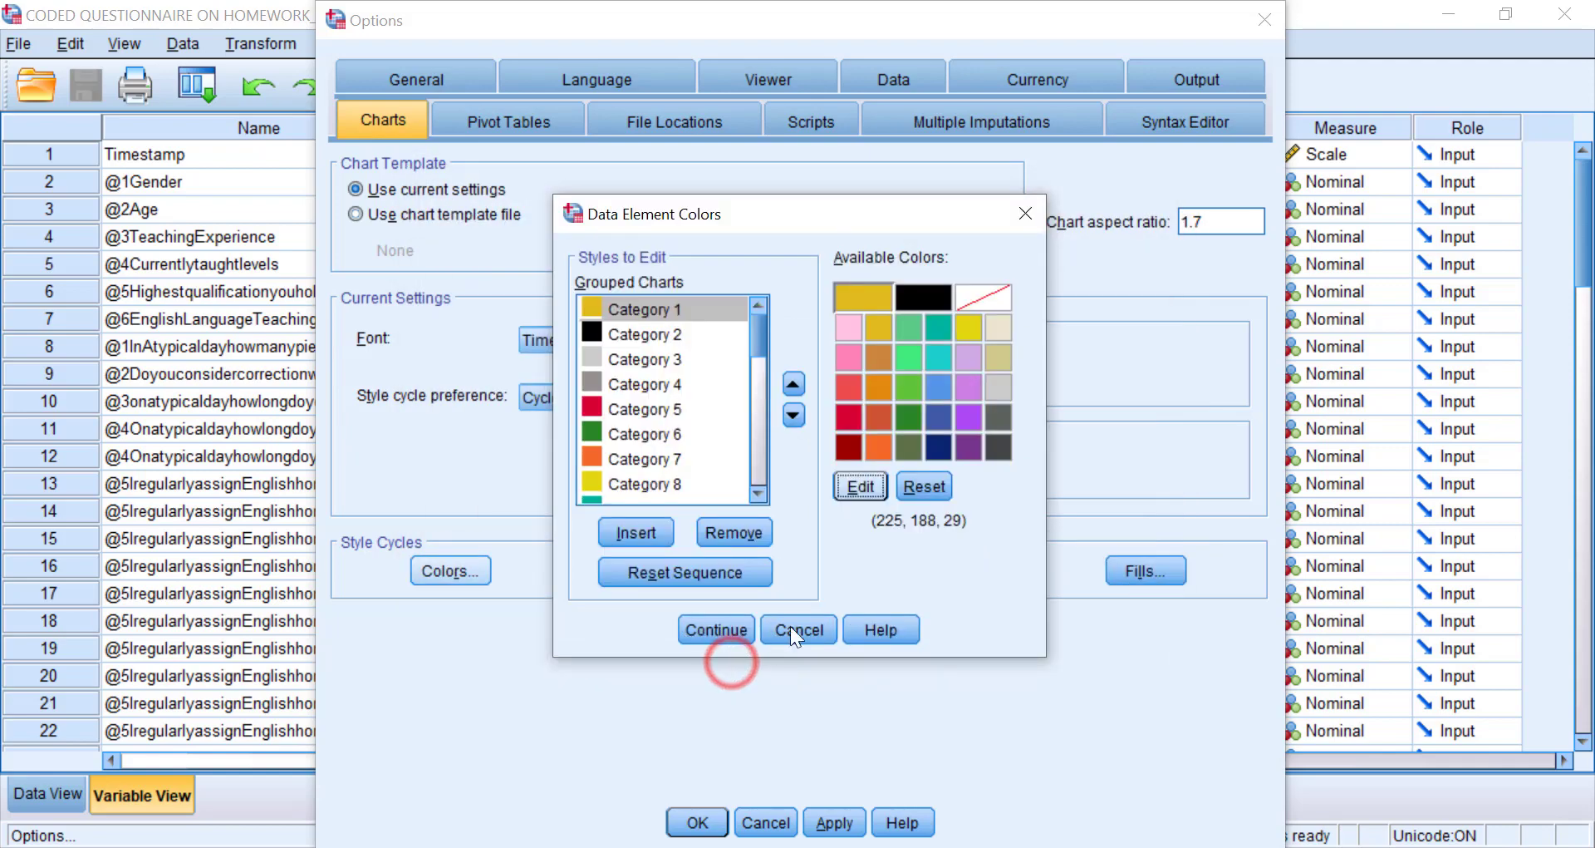
left_click(1025, 213)
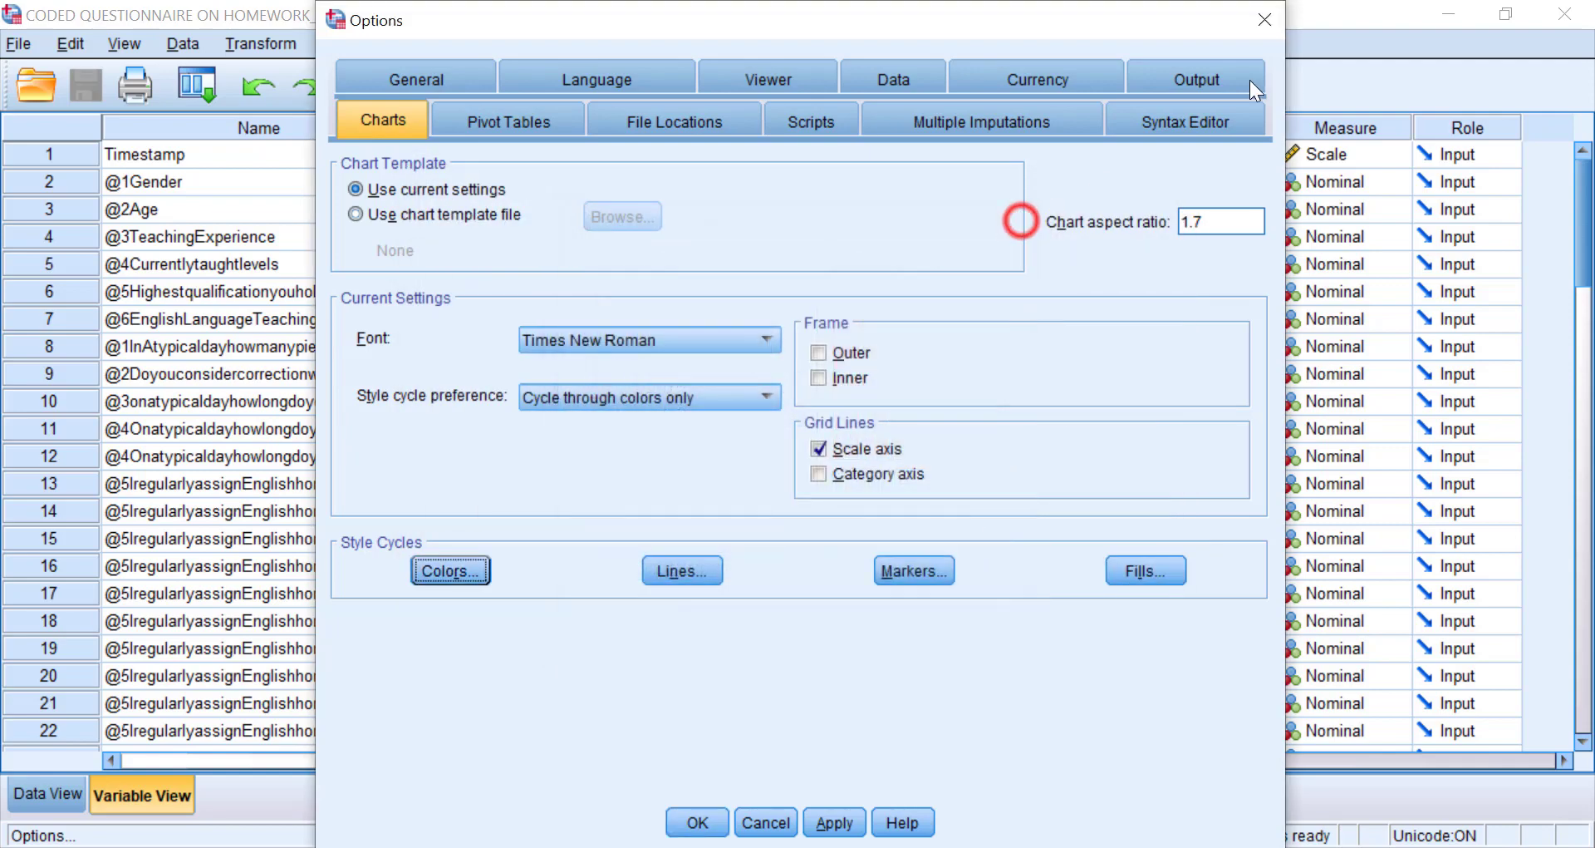
left_click(1265, 19)
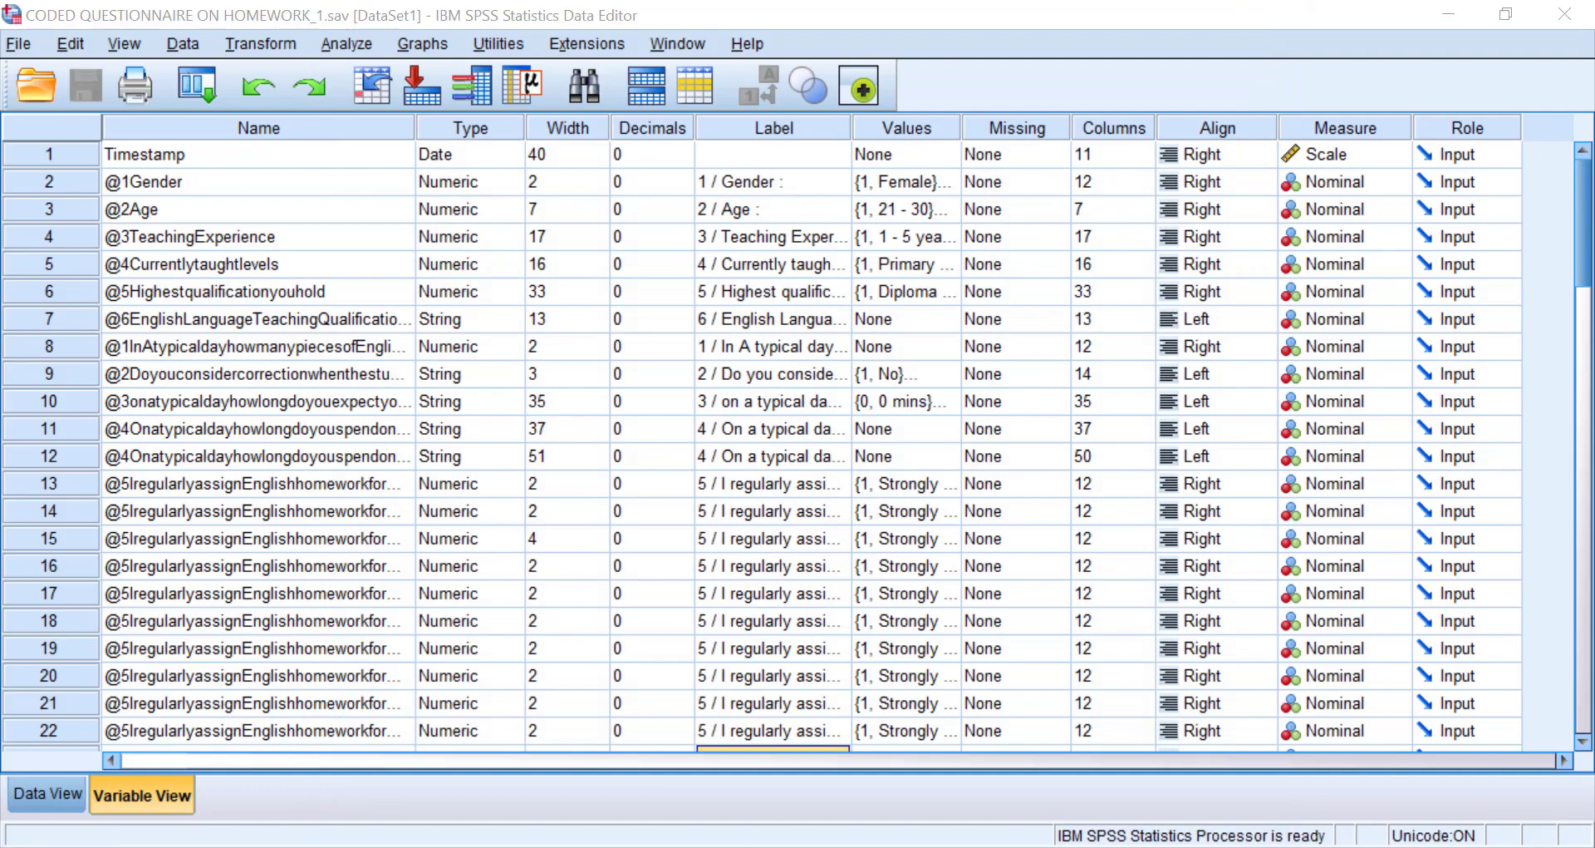
Switch to the output document and review the gender frequency tables and bar charts from the earlier runs.
mouse_move(649, 846)
left_click(806, 781)
left_click(1037, 326)
scroll(954, 271, "up", 10)
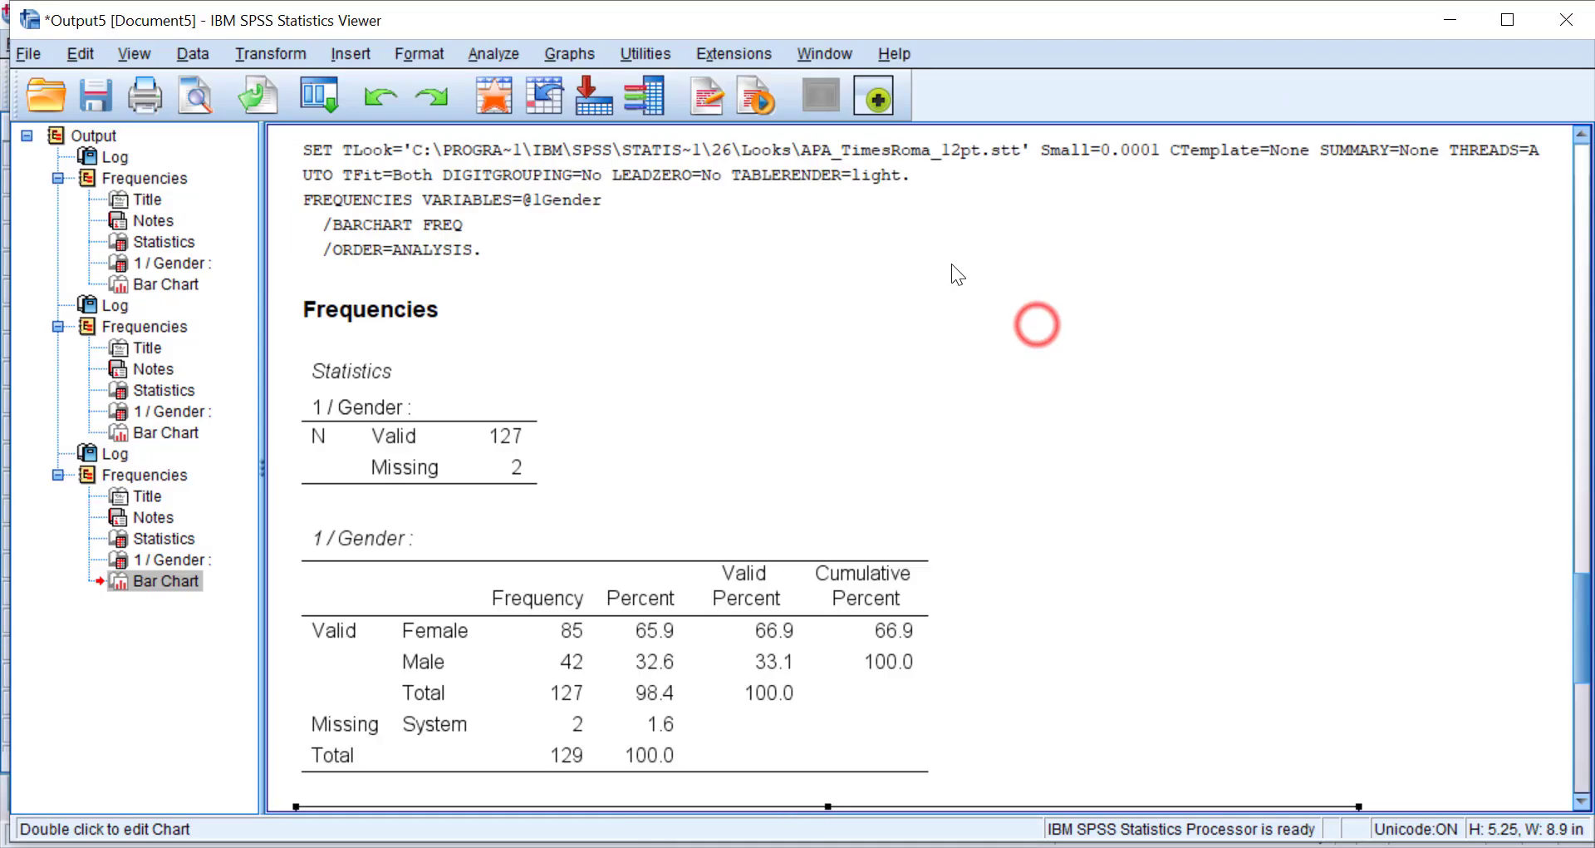
scroll(813, 344, "up", 10)
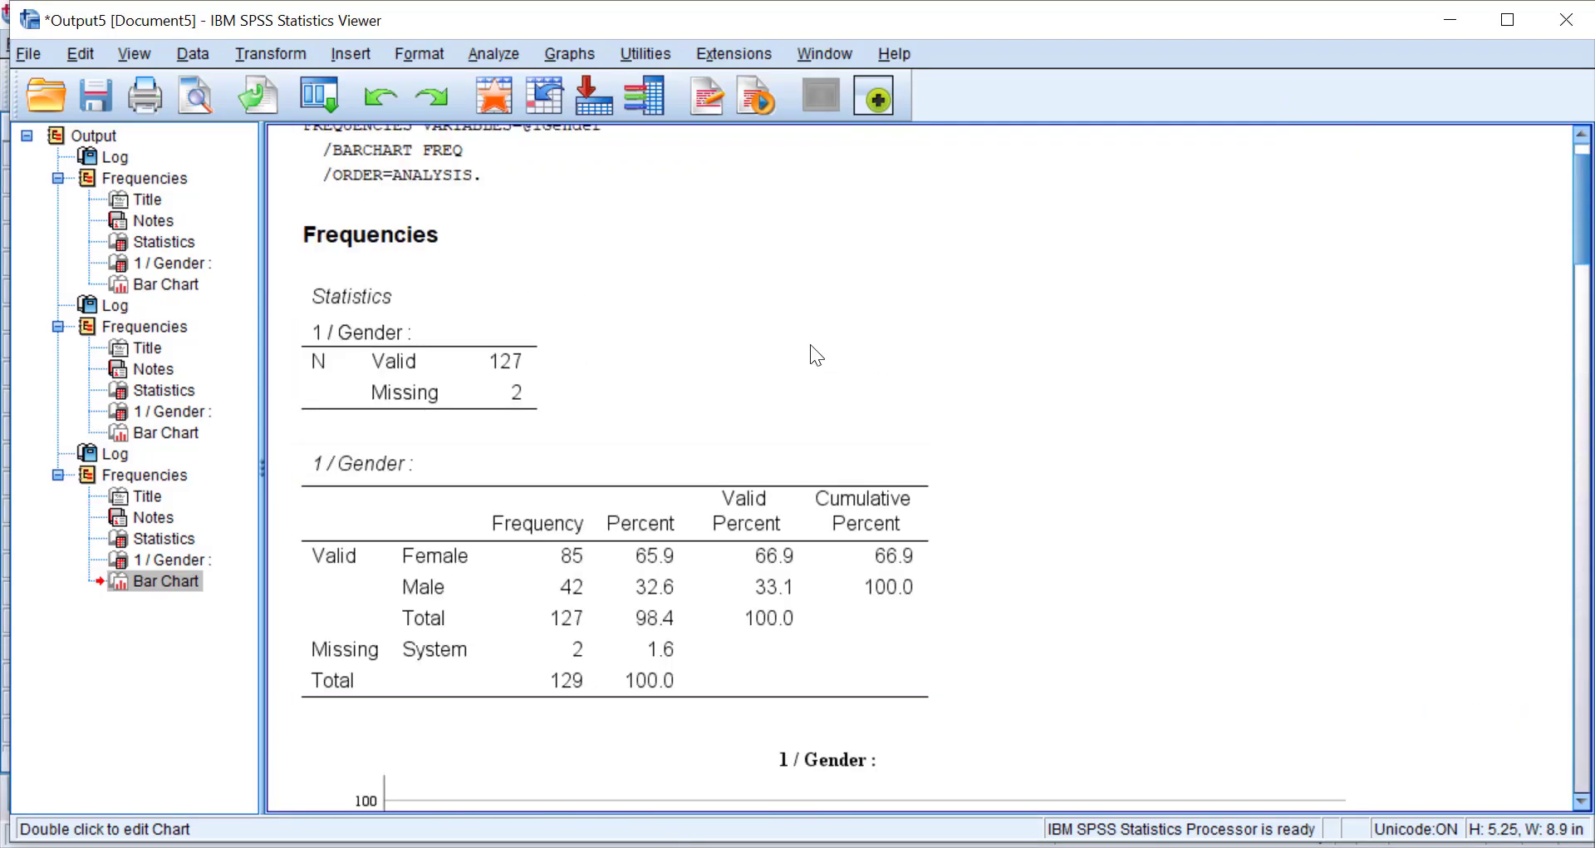
scroll(811, 346, "down", 10)
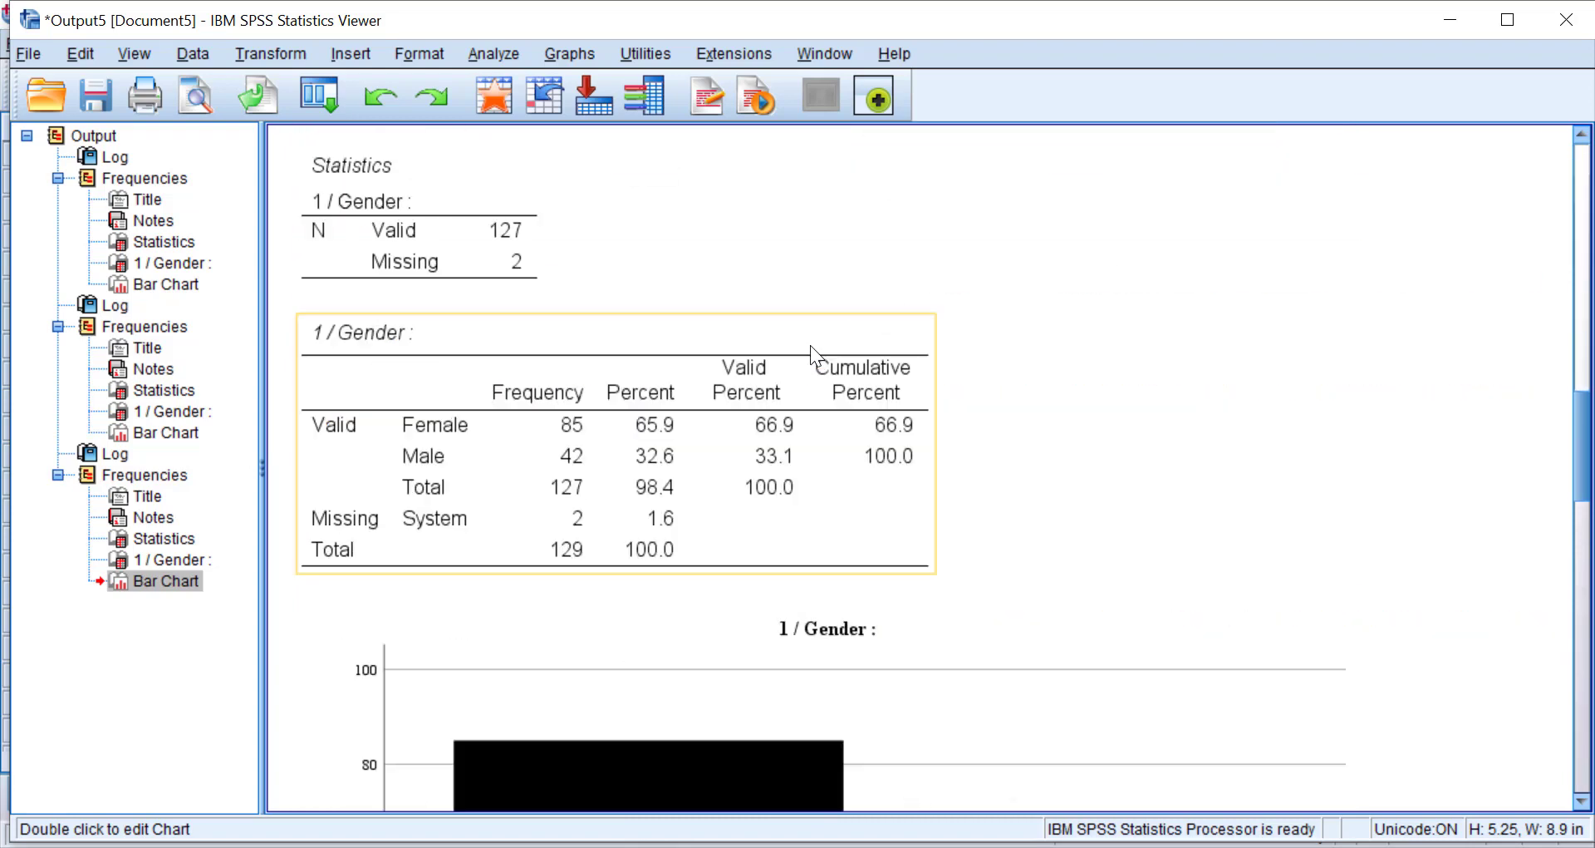
scroll(810, 346, "up", 4)
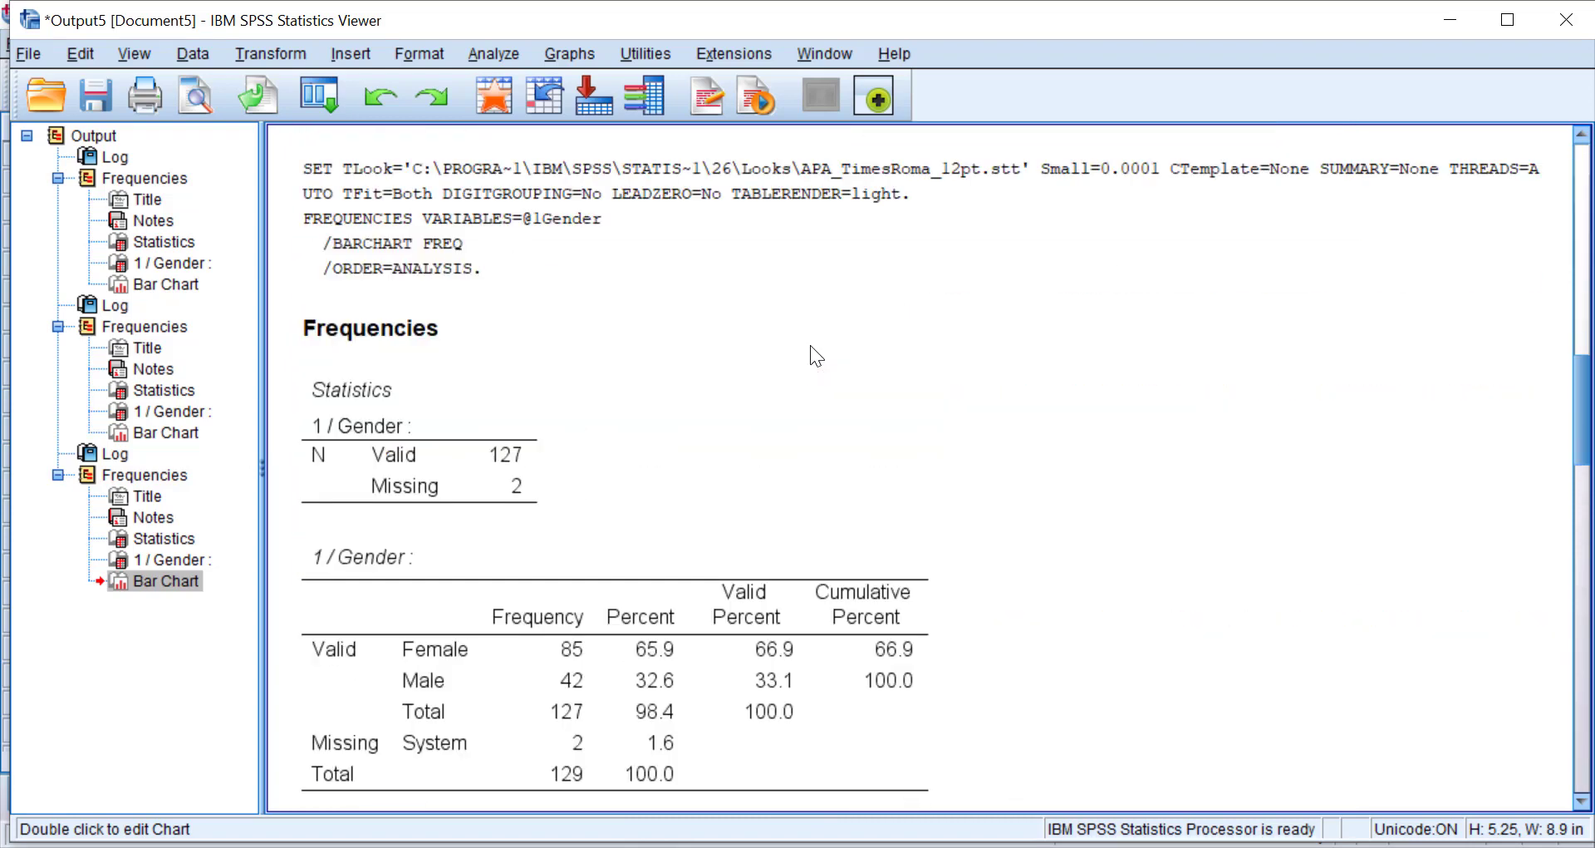
scroll(948, 349, "up", 15)
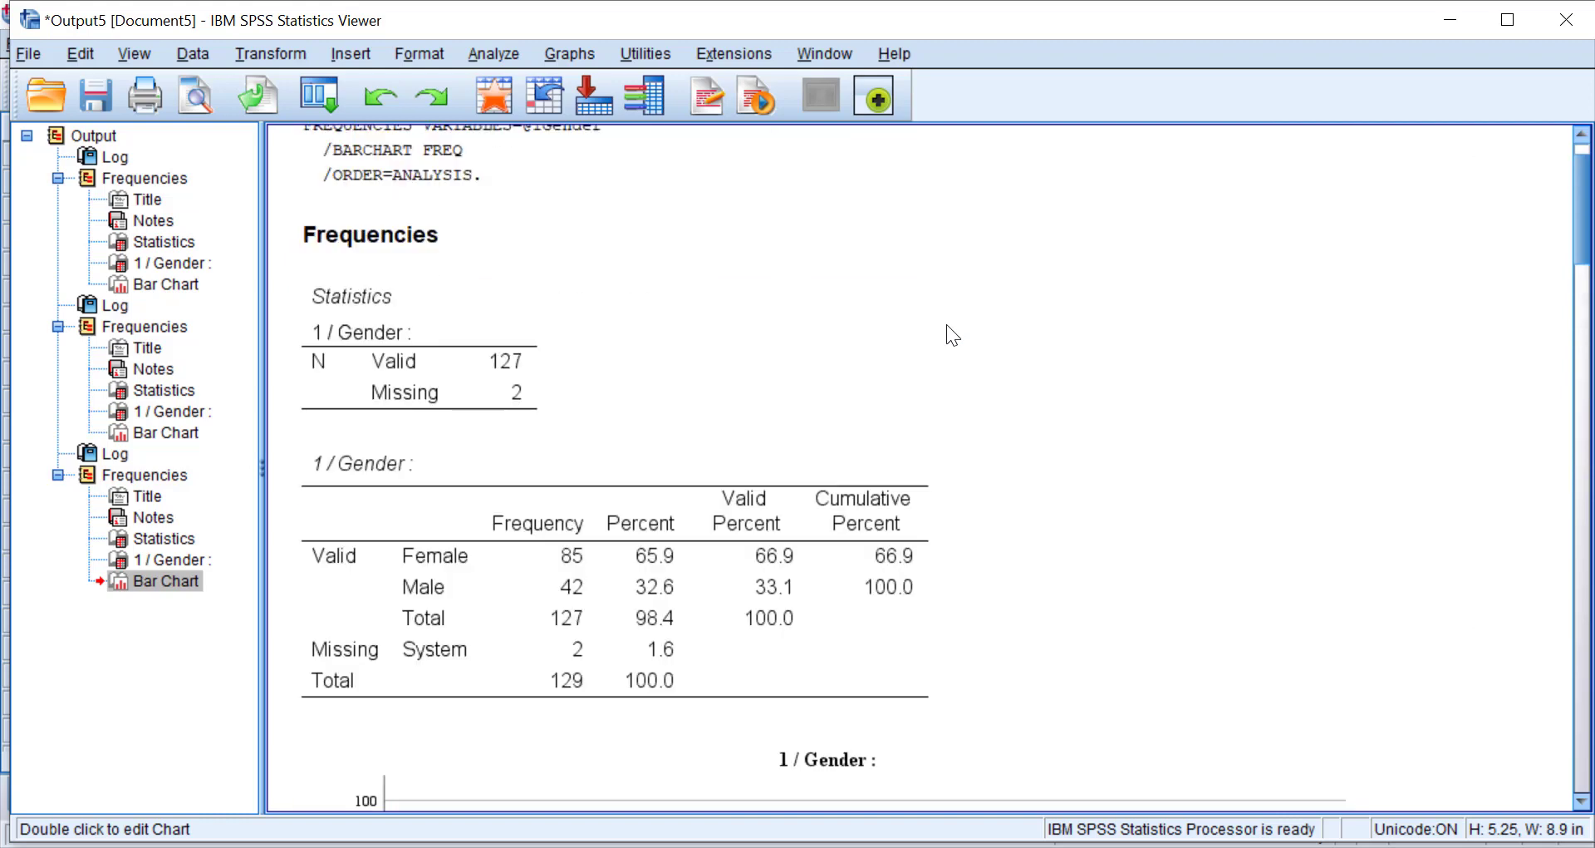
scroll(947, 326, "up", 2)
scroll(947, 327, "down", 10)
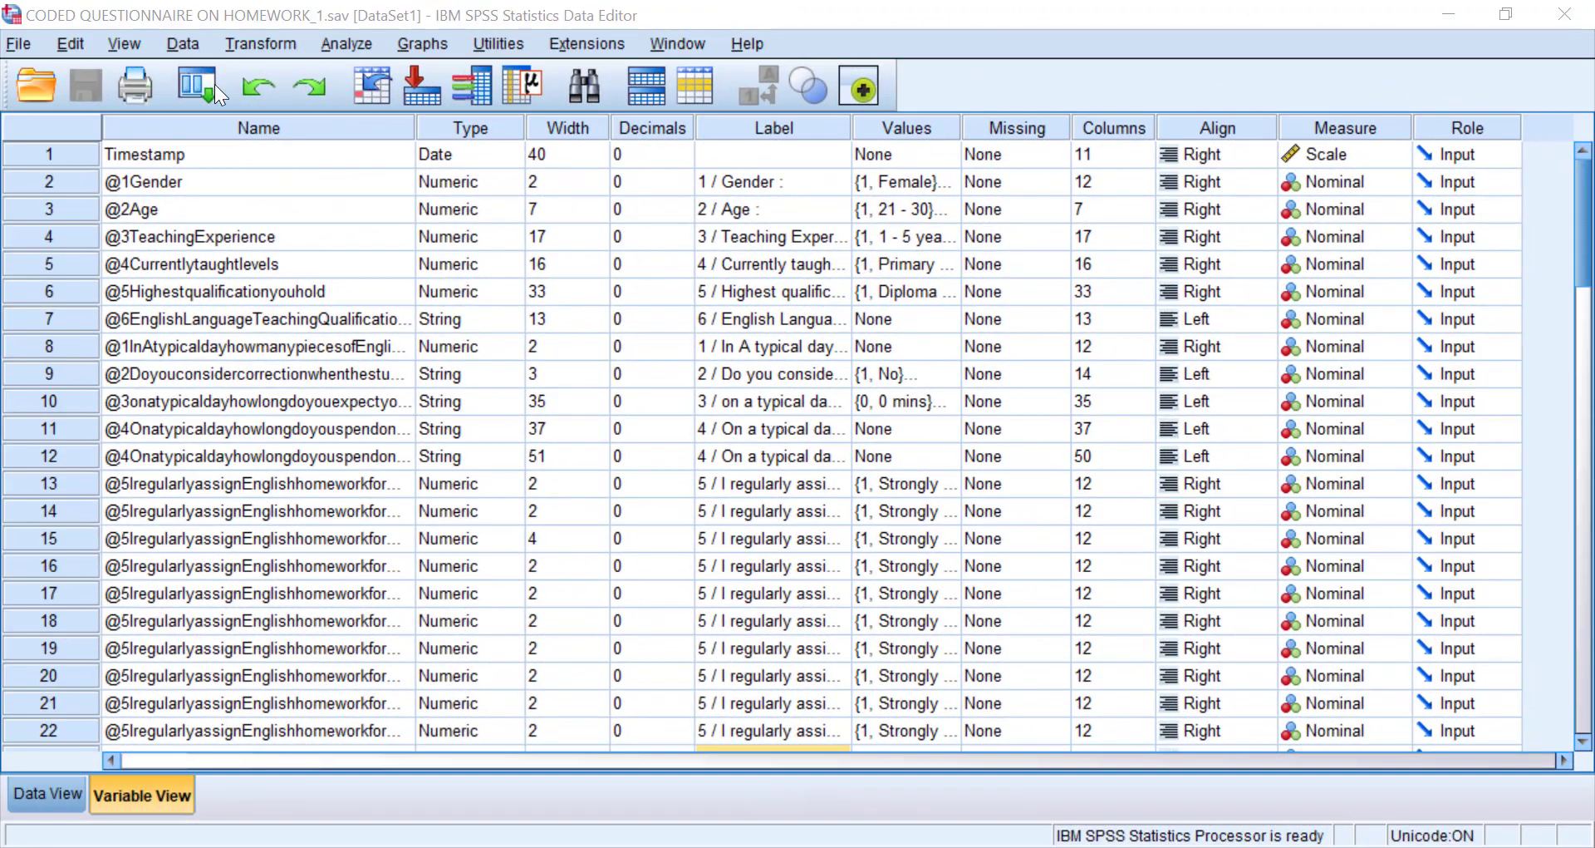
Check the default chart colours in the options and set the fill of simple charts to the dense grid pattern.
left_click(66, 42)
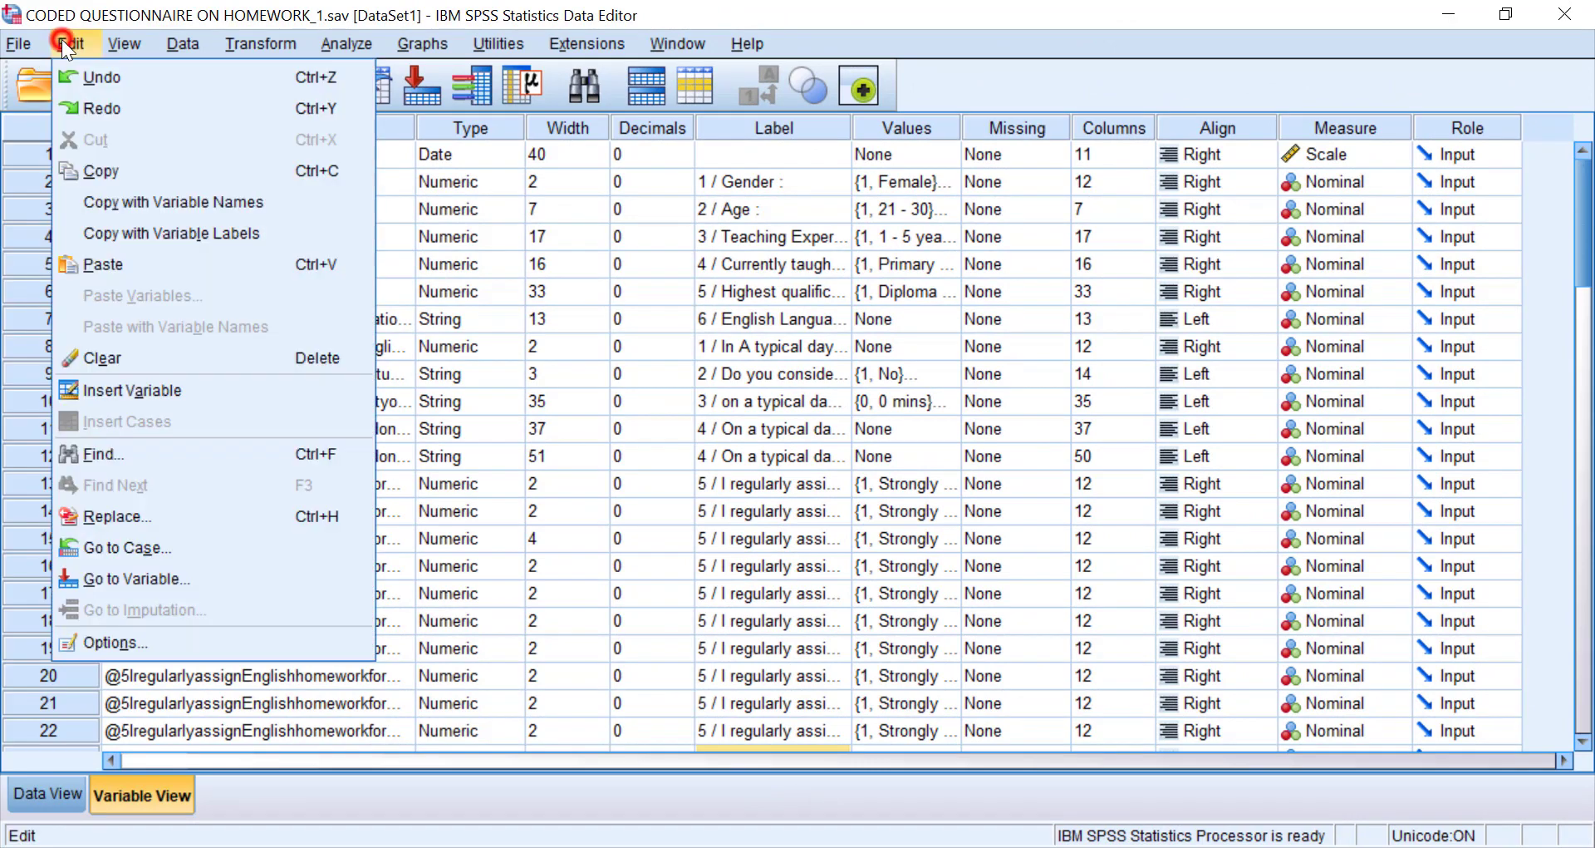
left_click(100, 638)
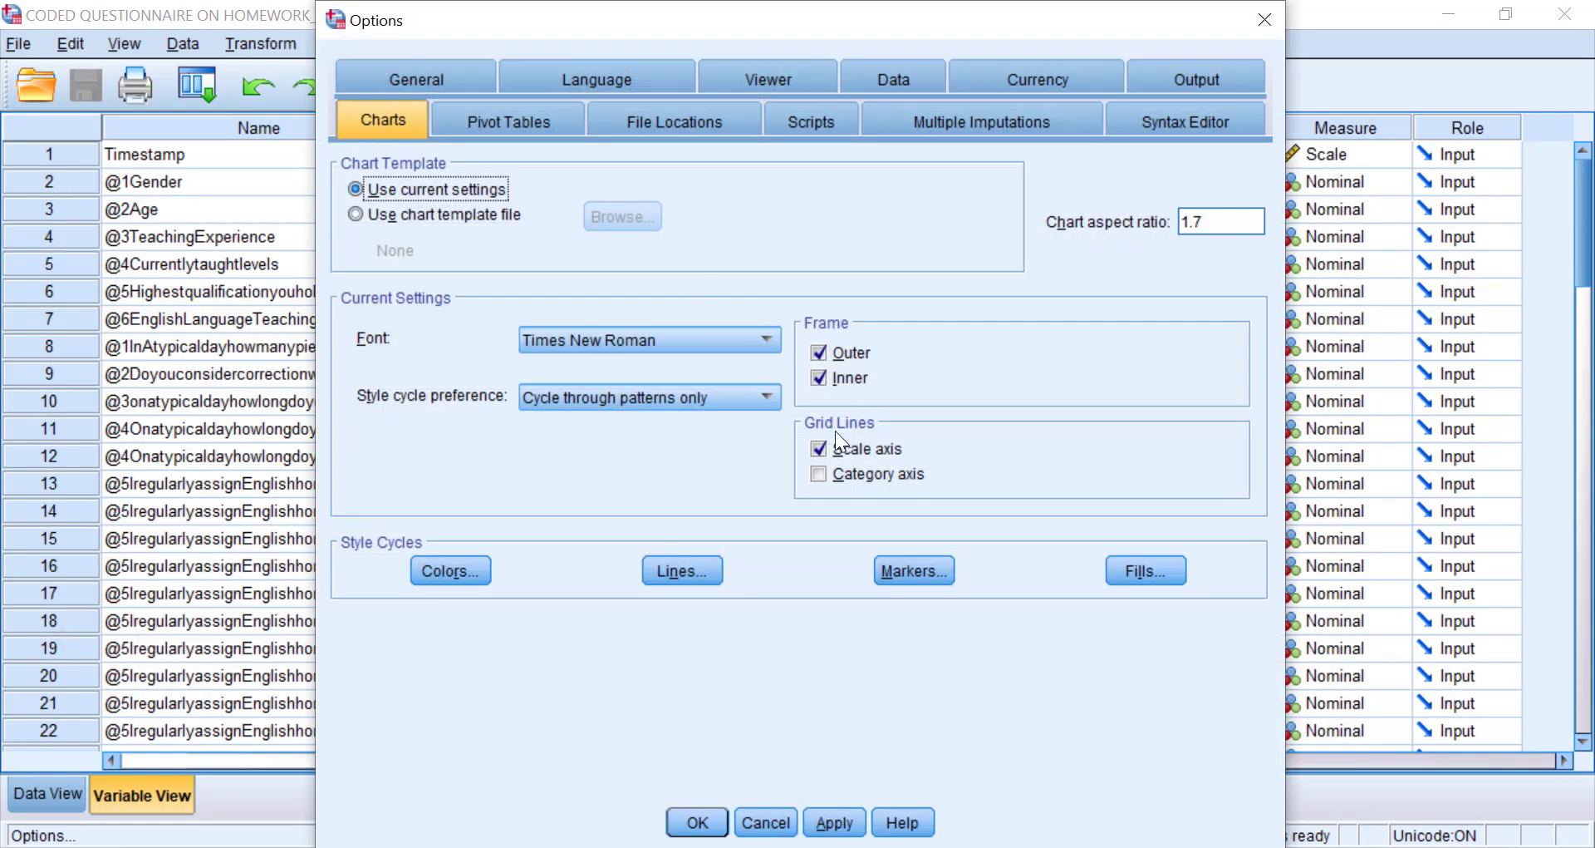
left_click(453, 572)
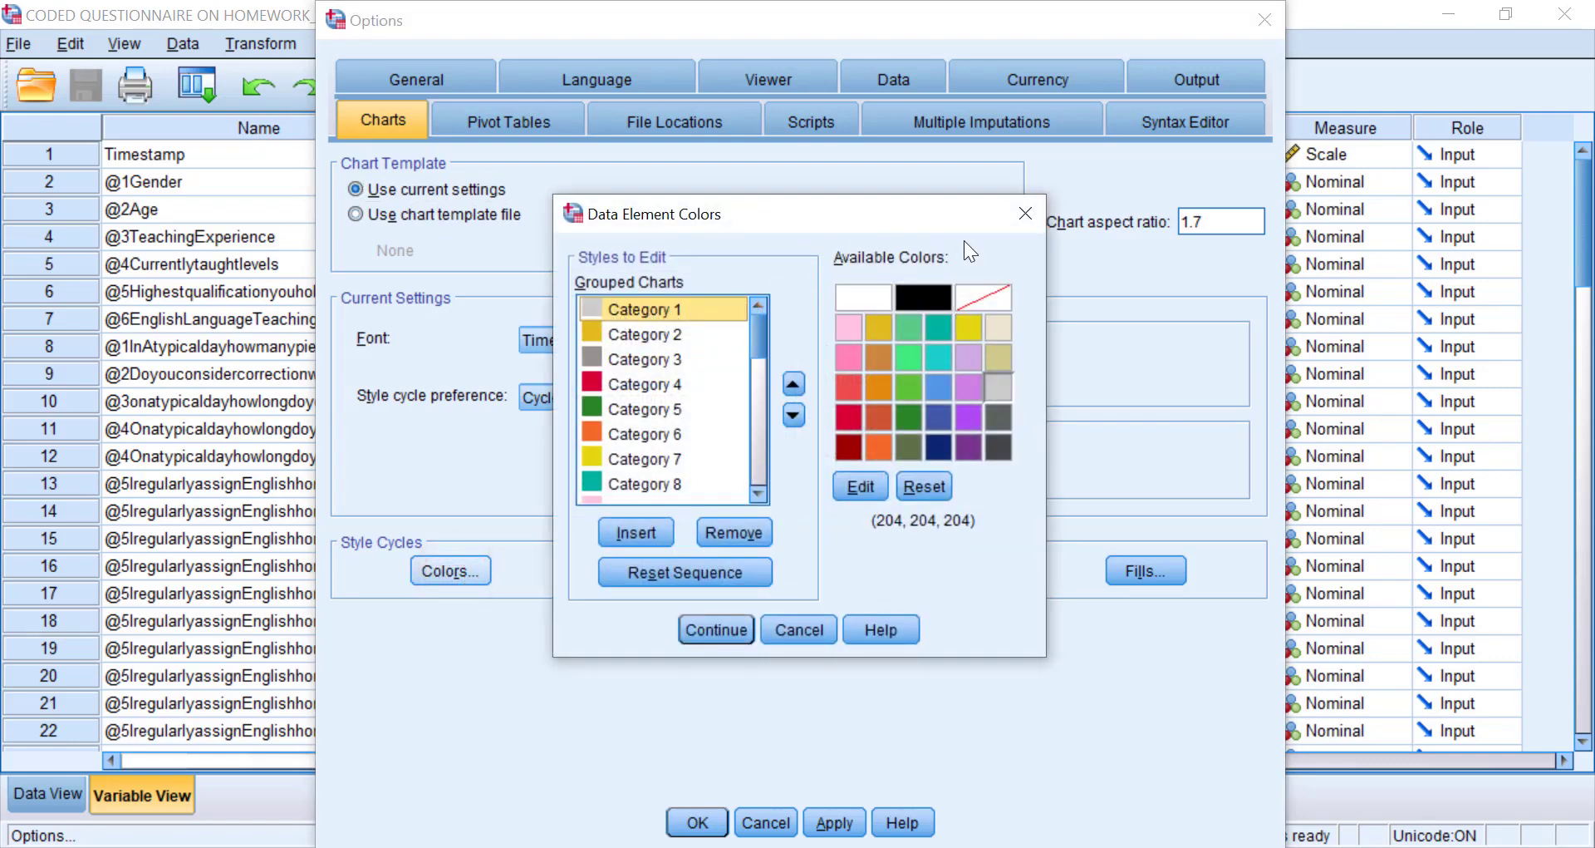
left_click(1019, 221)
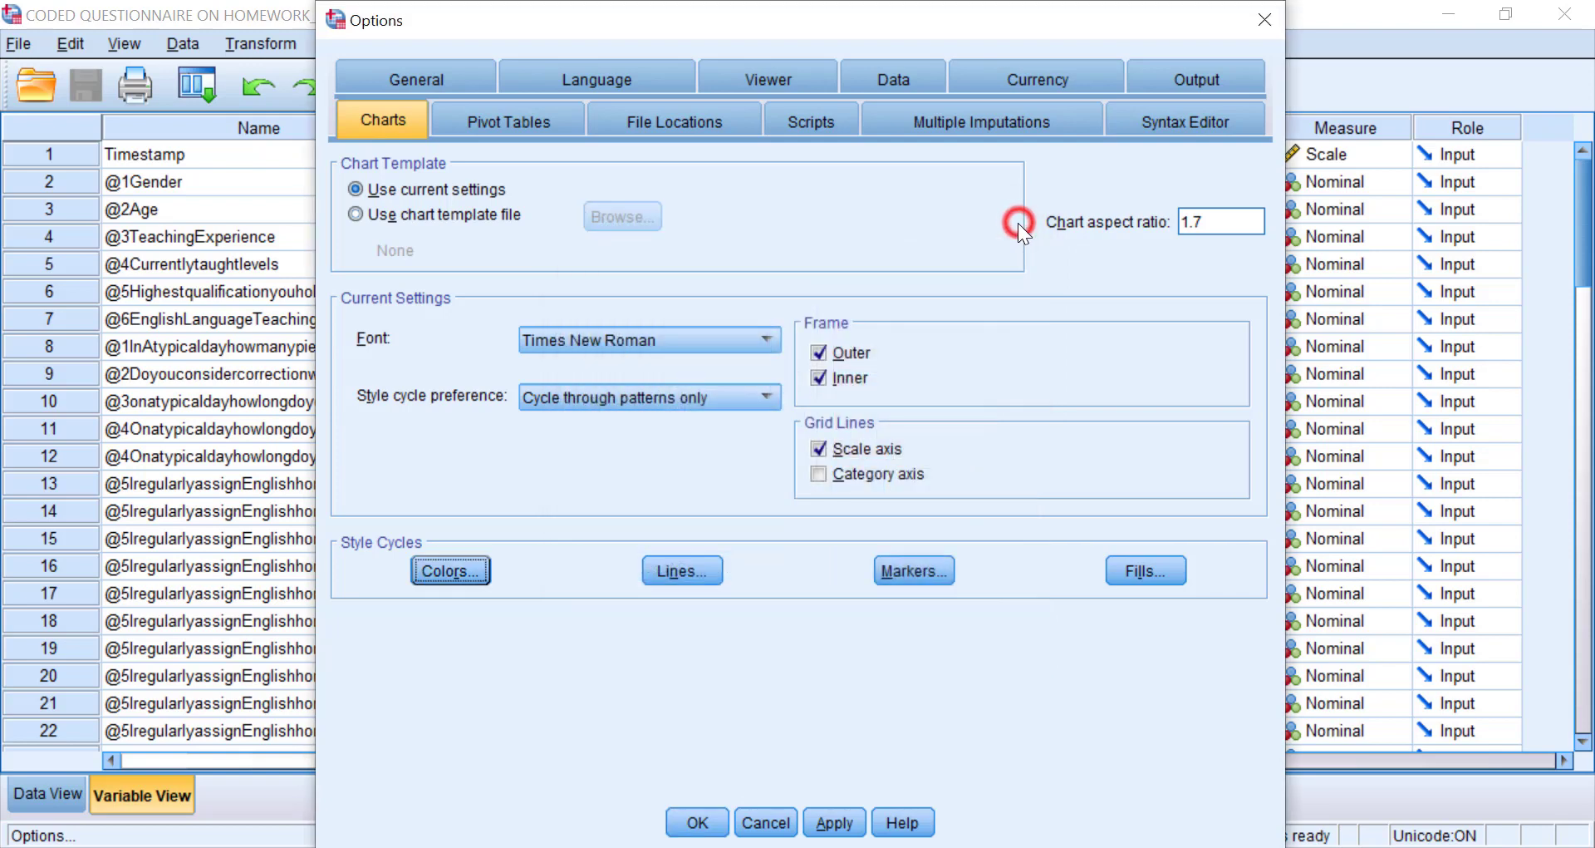
left_click(1120, 571)
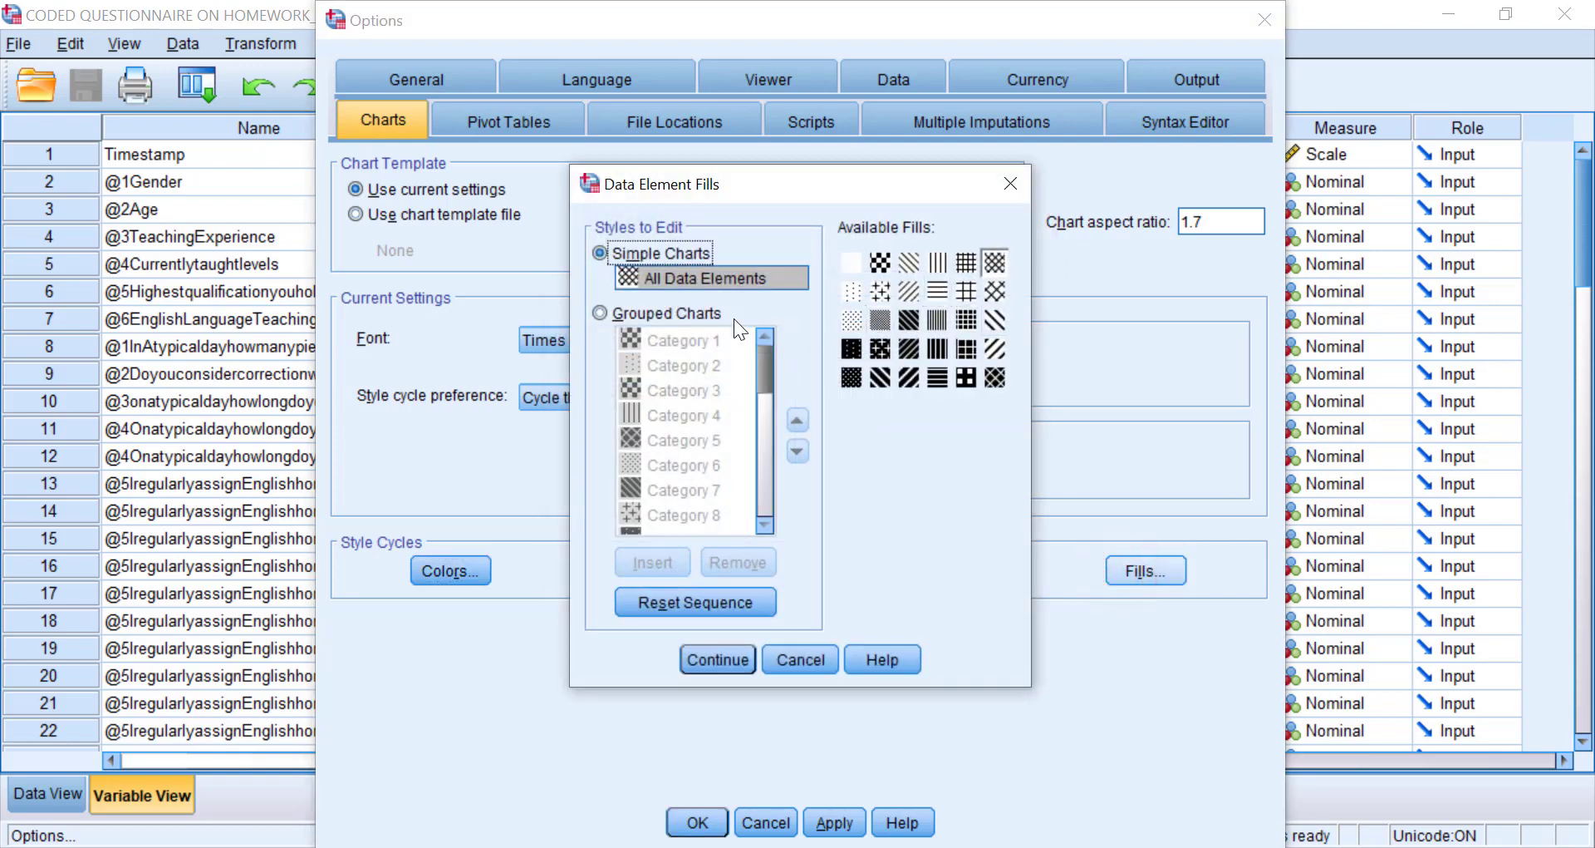
left_click(964, 321)
left_click(720, 656)
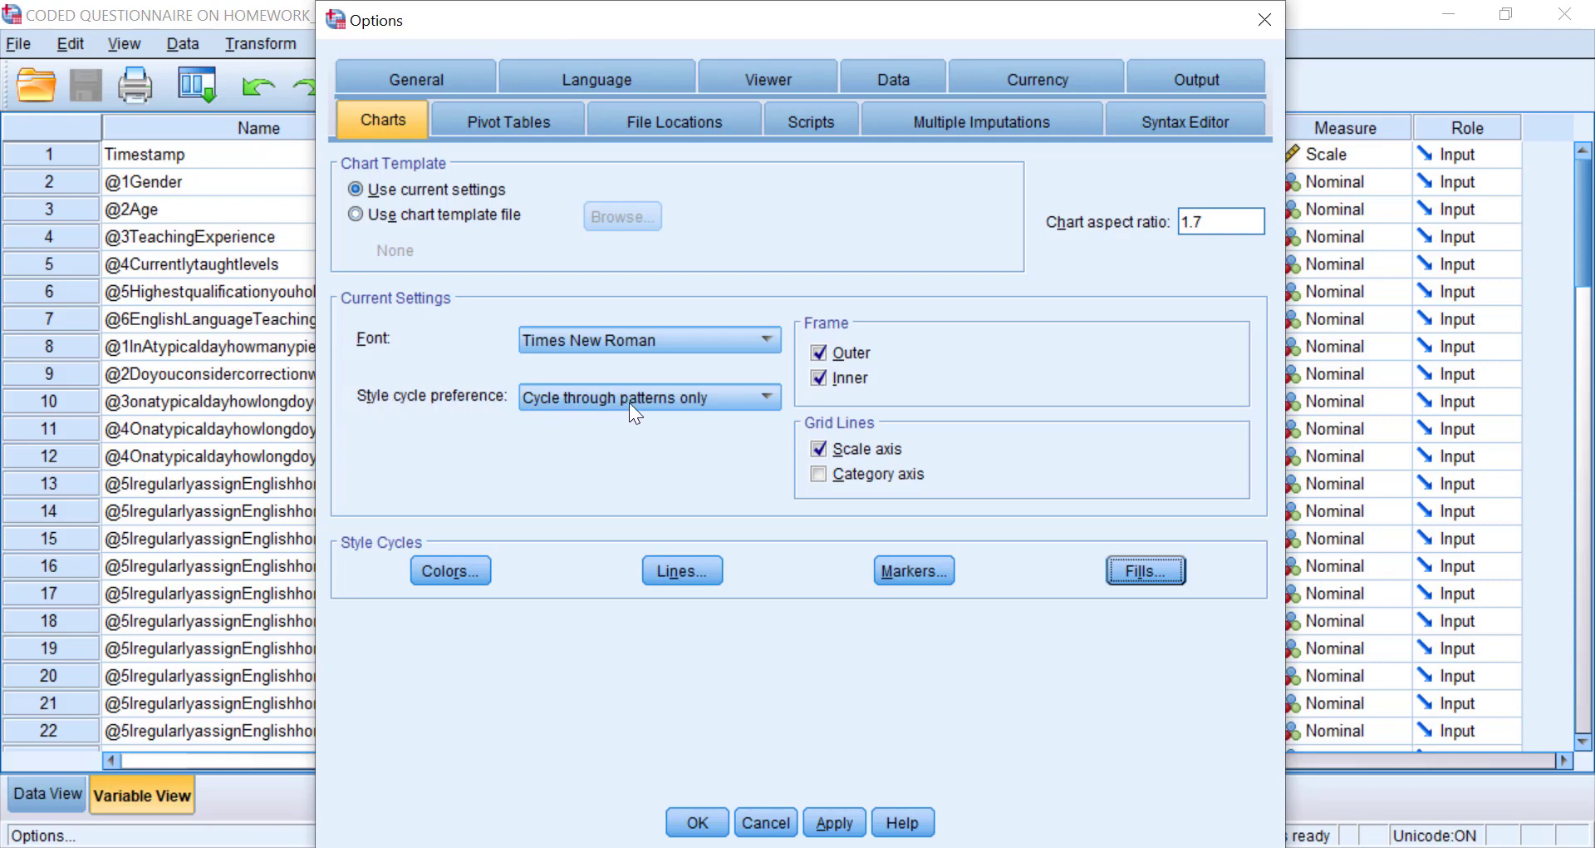
Choose Cycle through patterns only as the style cycle preference and save the chart options.
left_click(700, 406)
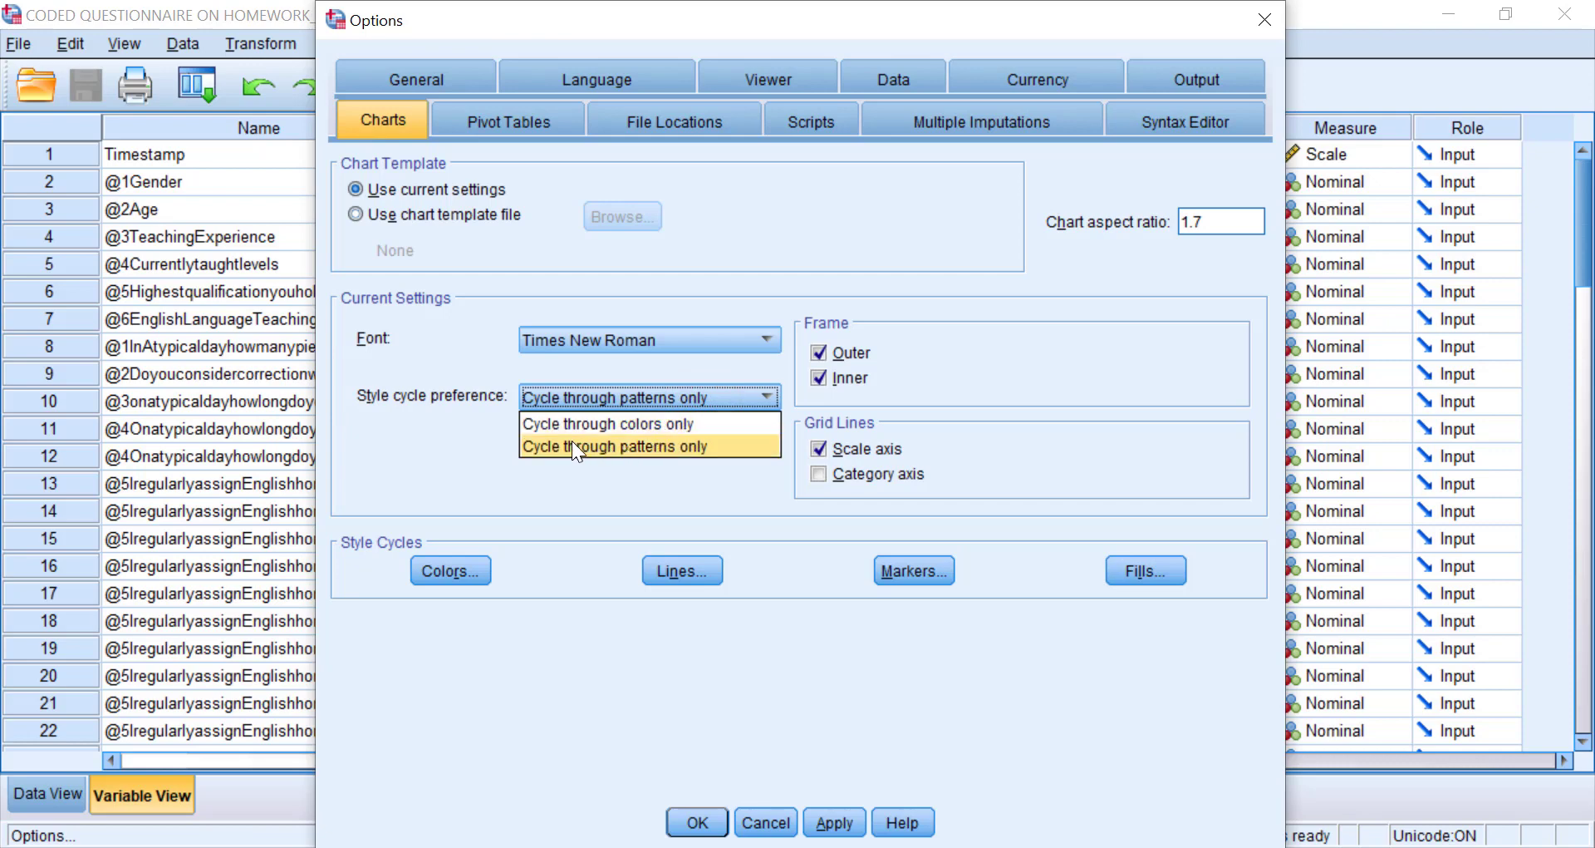
left_click(640, 445)
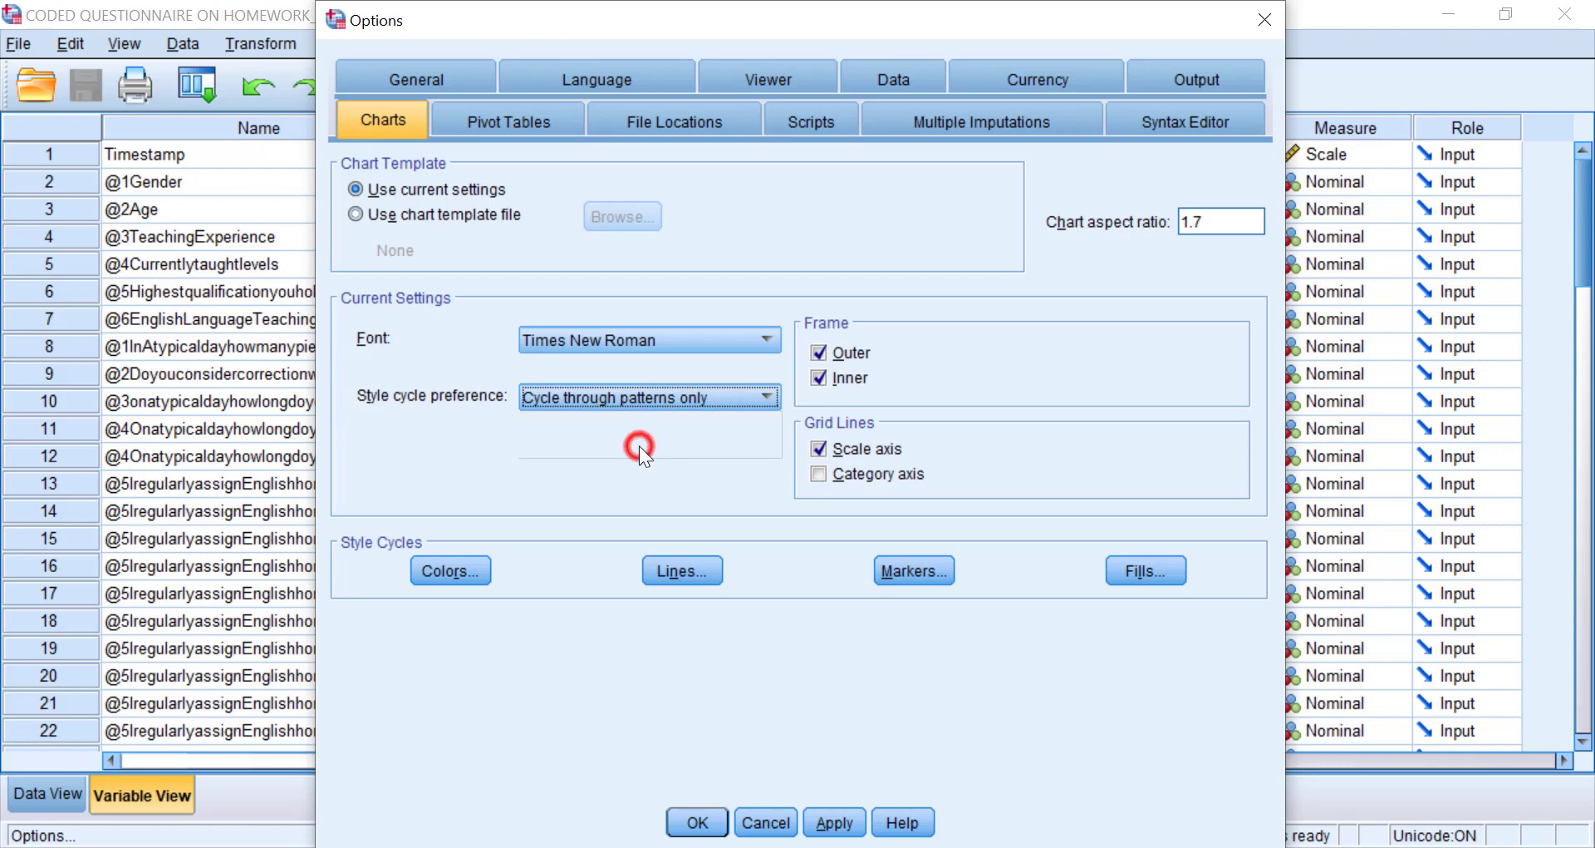
left_click(831, 822)
left_click(694, 821)
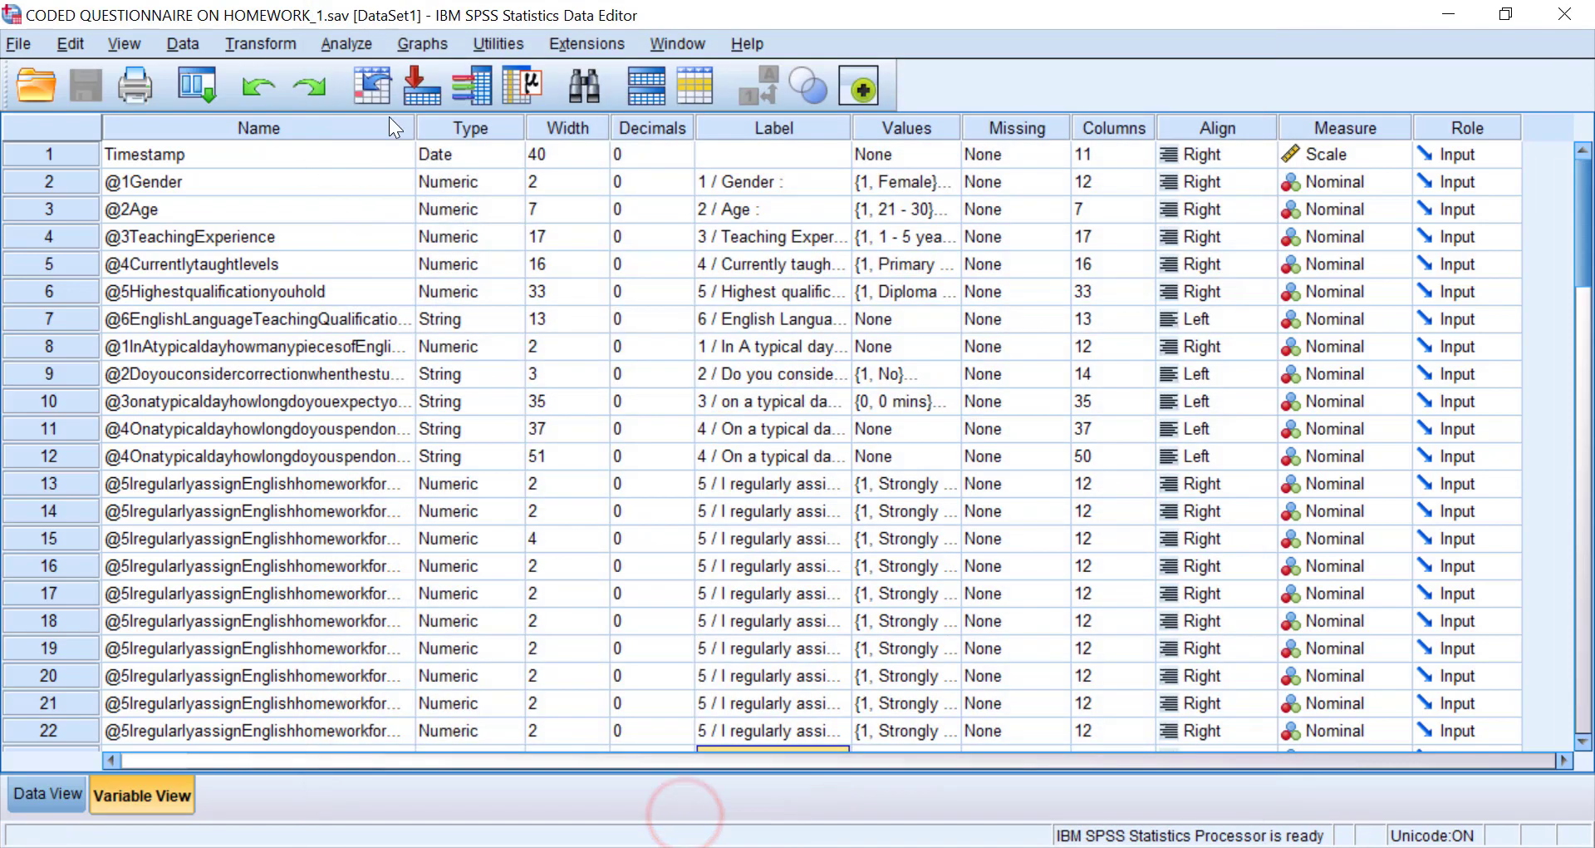
Run Frequencies again on the gender variable with its bar chart.
left_click(341, 46)
mouse_move(485, 110)
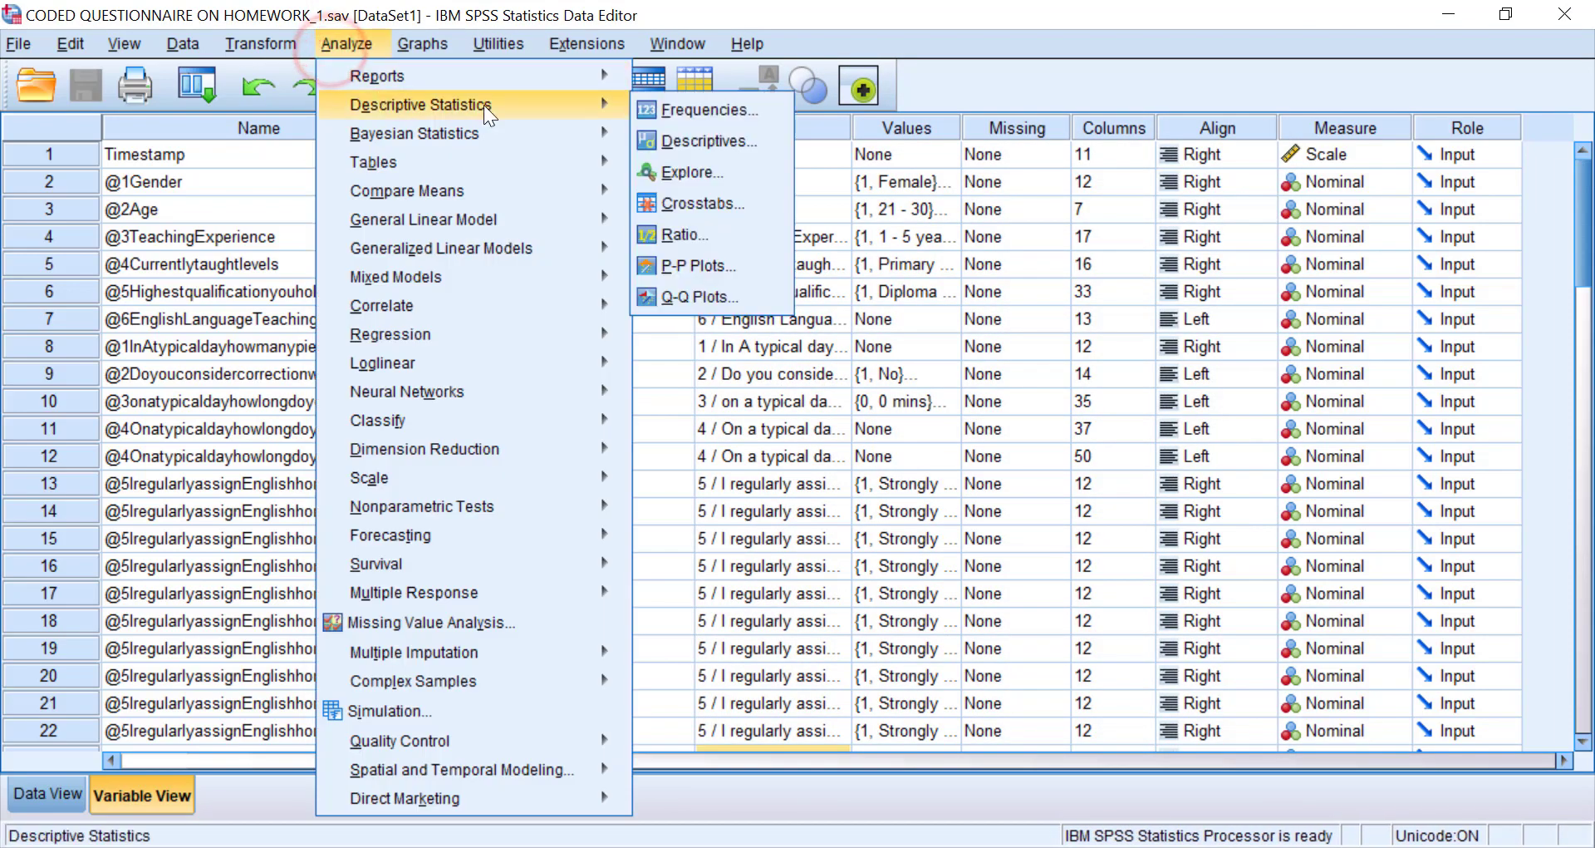
left_click(646, 107)
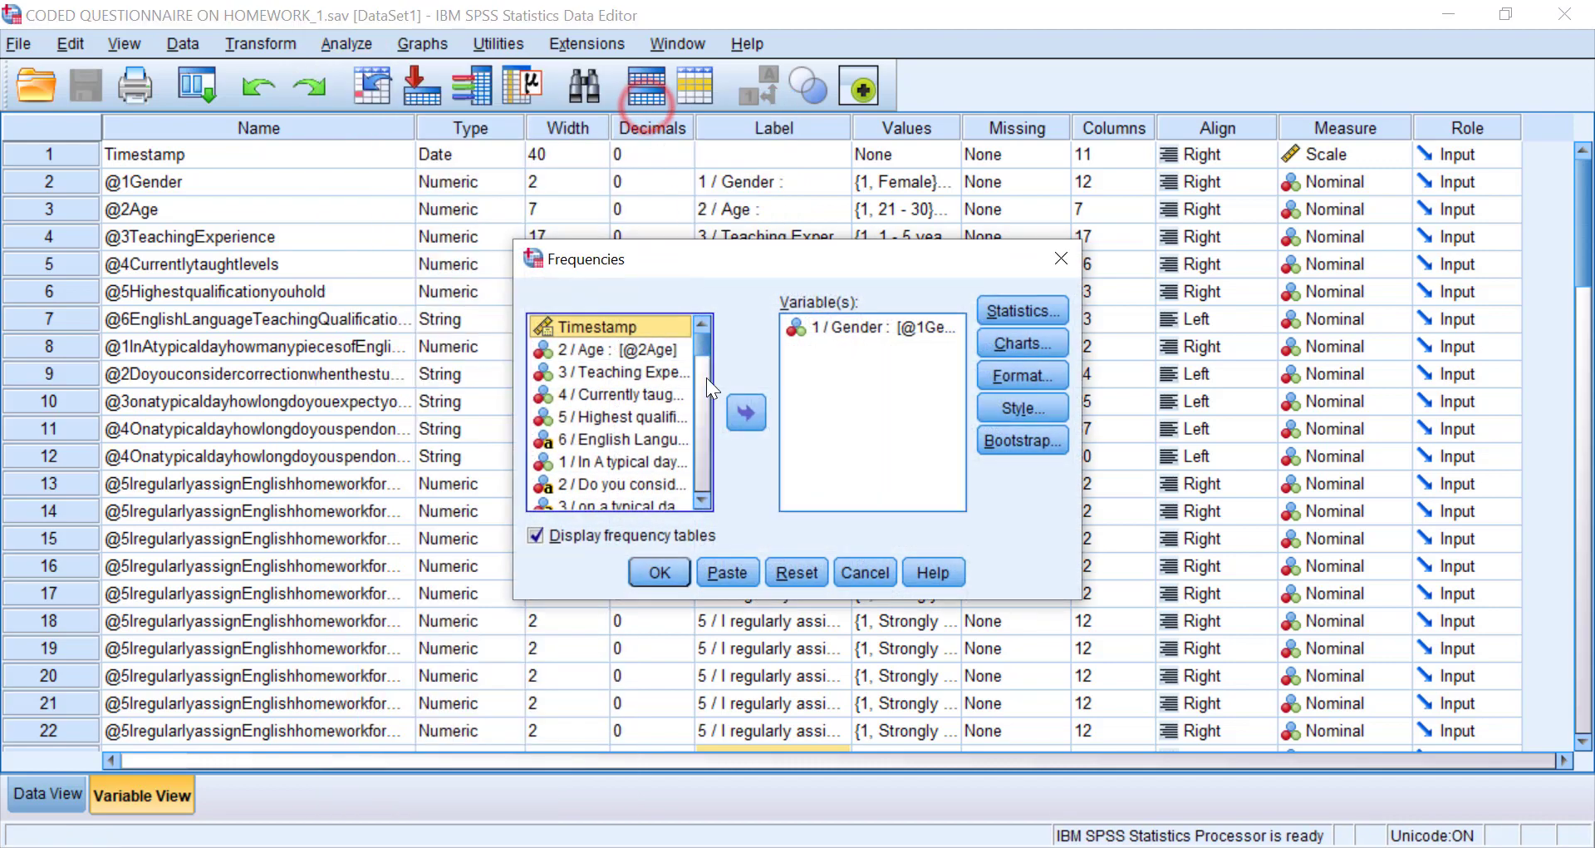
left_click(659, 571)
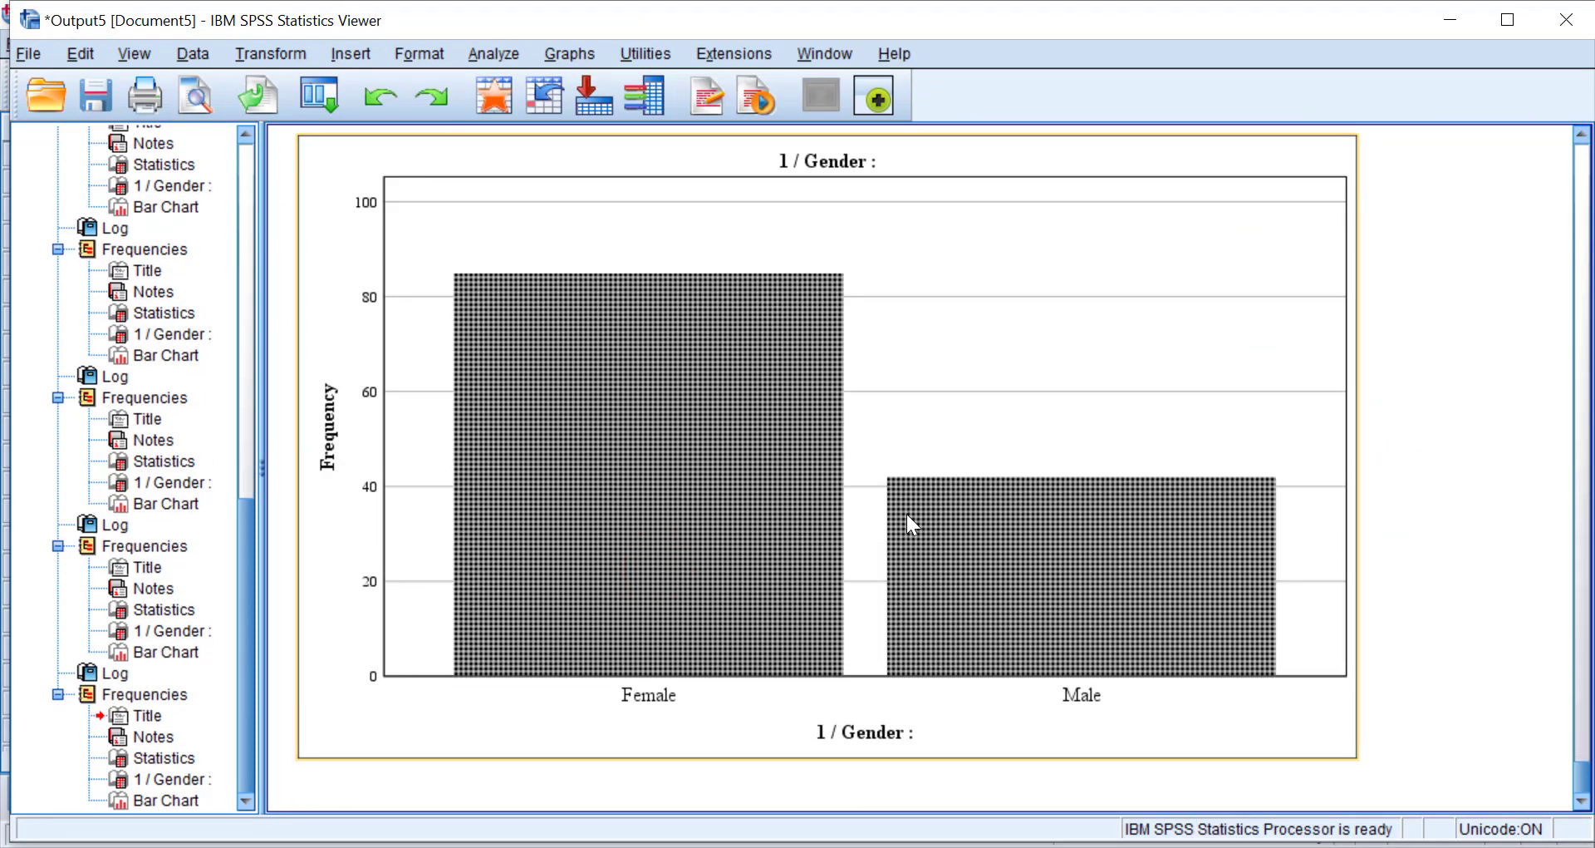
Compare the newest gender bar chart's pattern with the previous chart and minimize the output.
scroll(914, 495, "up", 10)
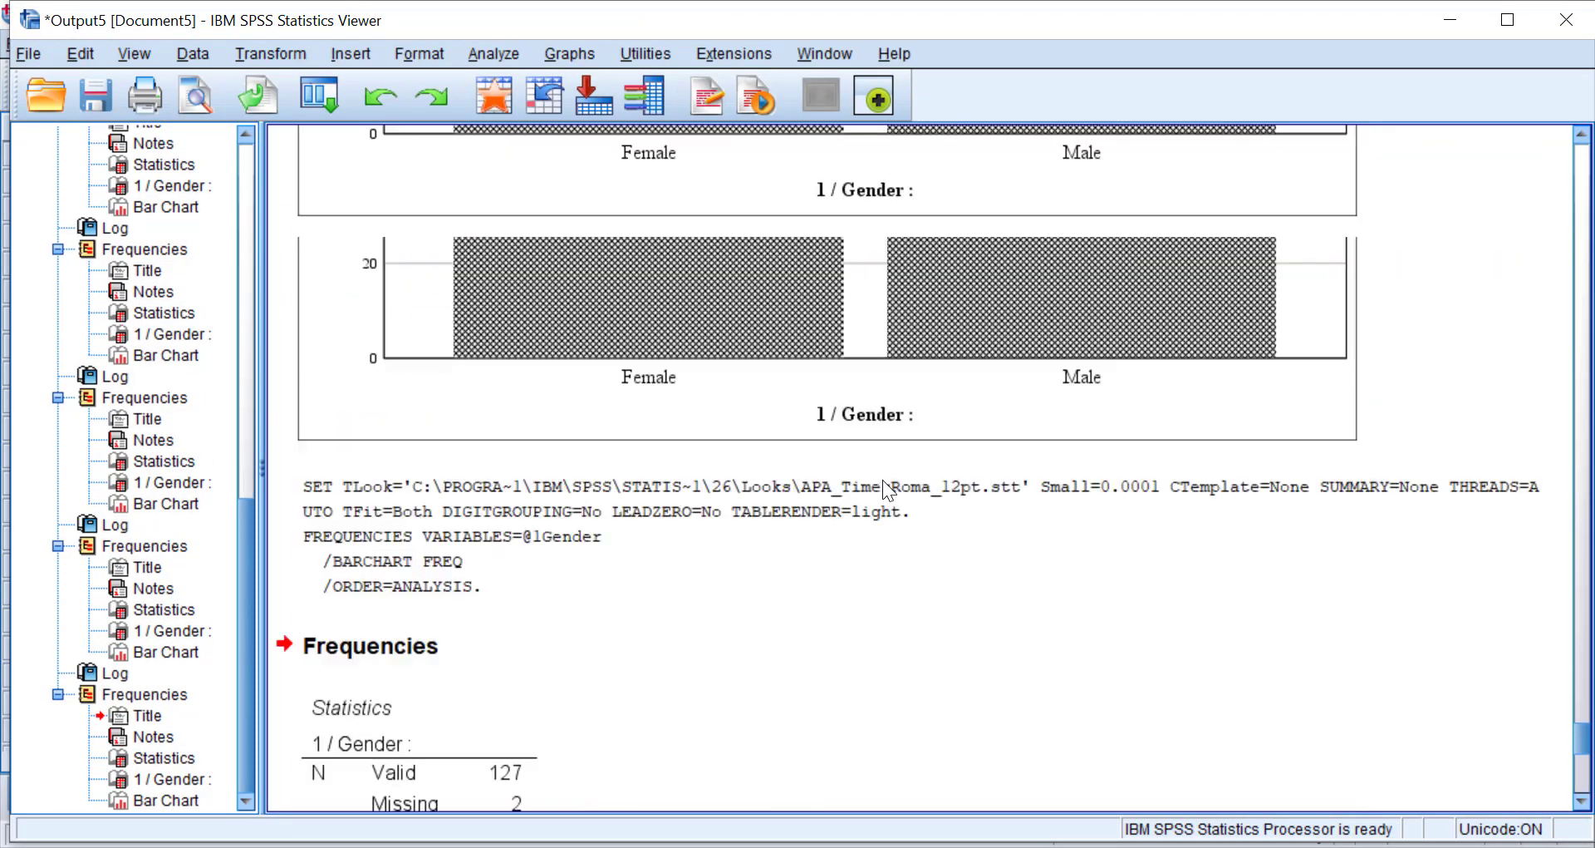
scroll(881, 480, "down", 6)
scroll(874, 479, "down", 5)
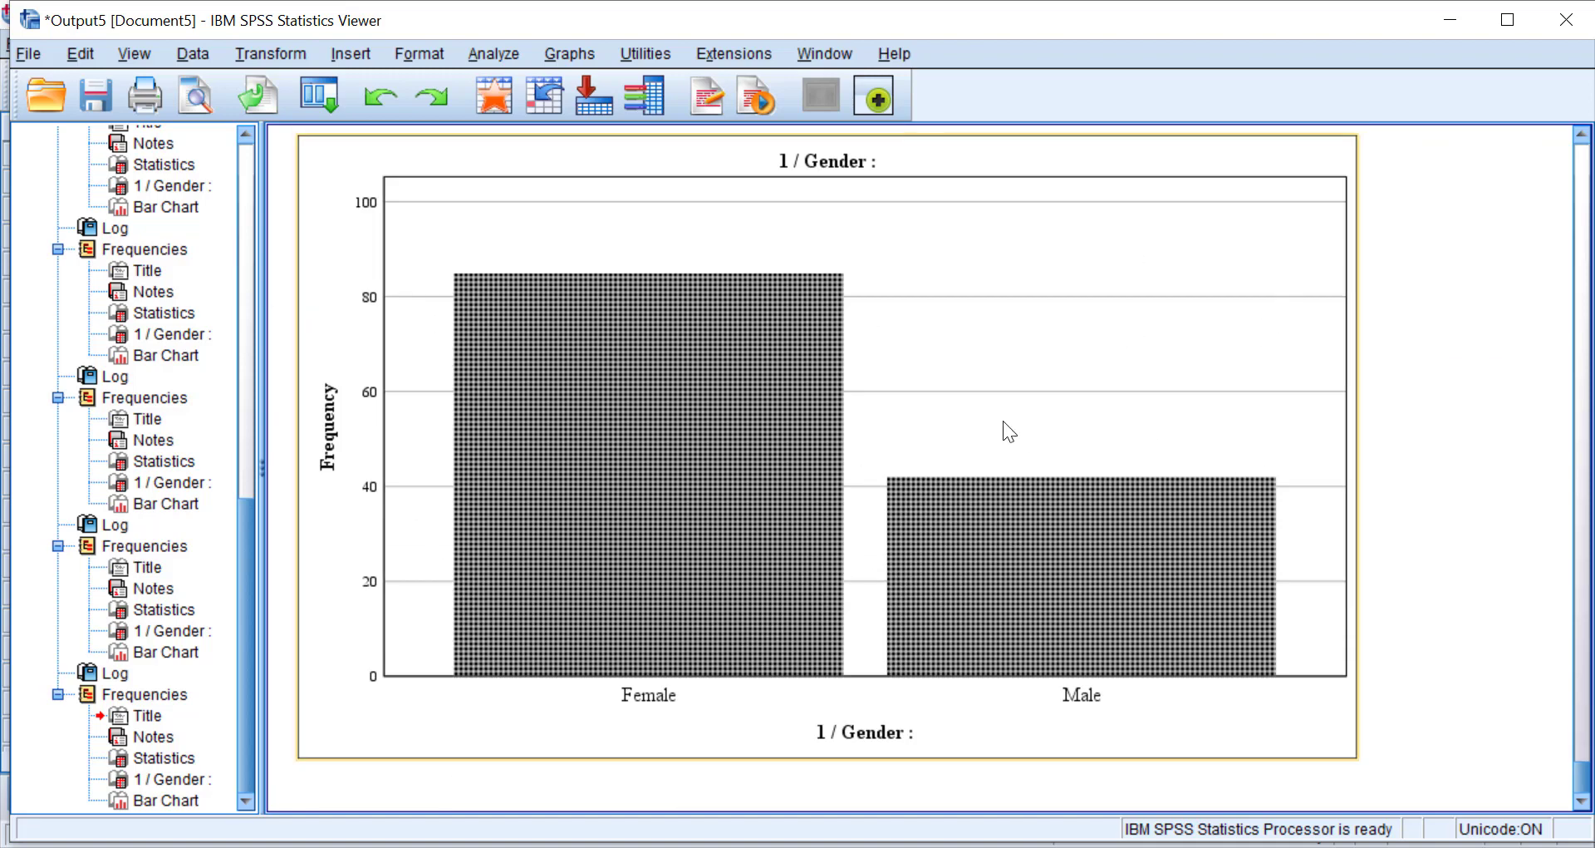
left_click(1448, 29)
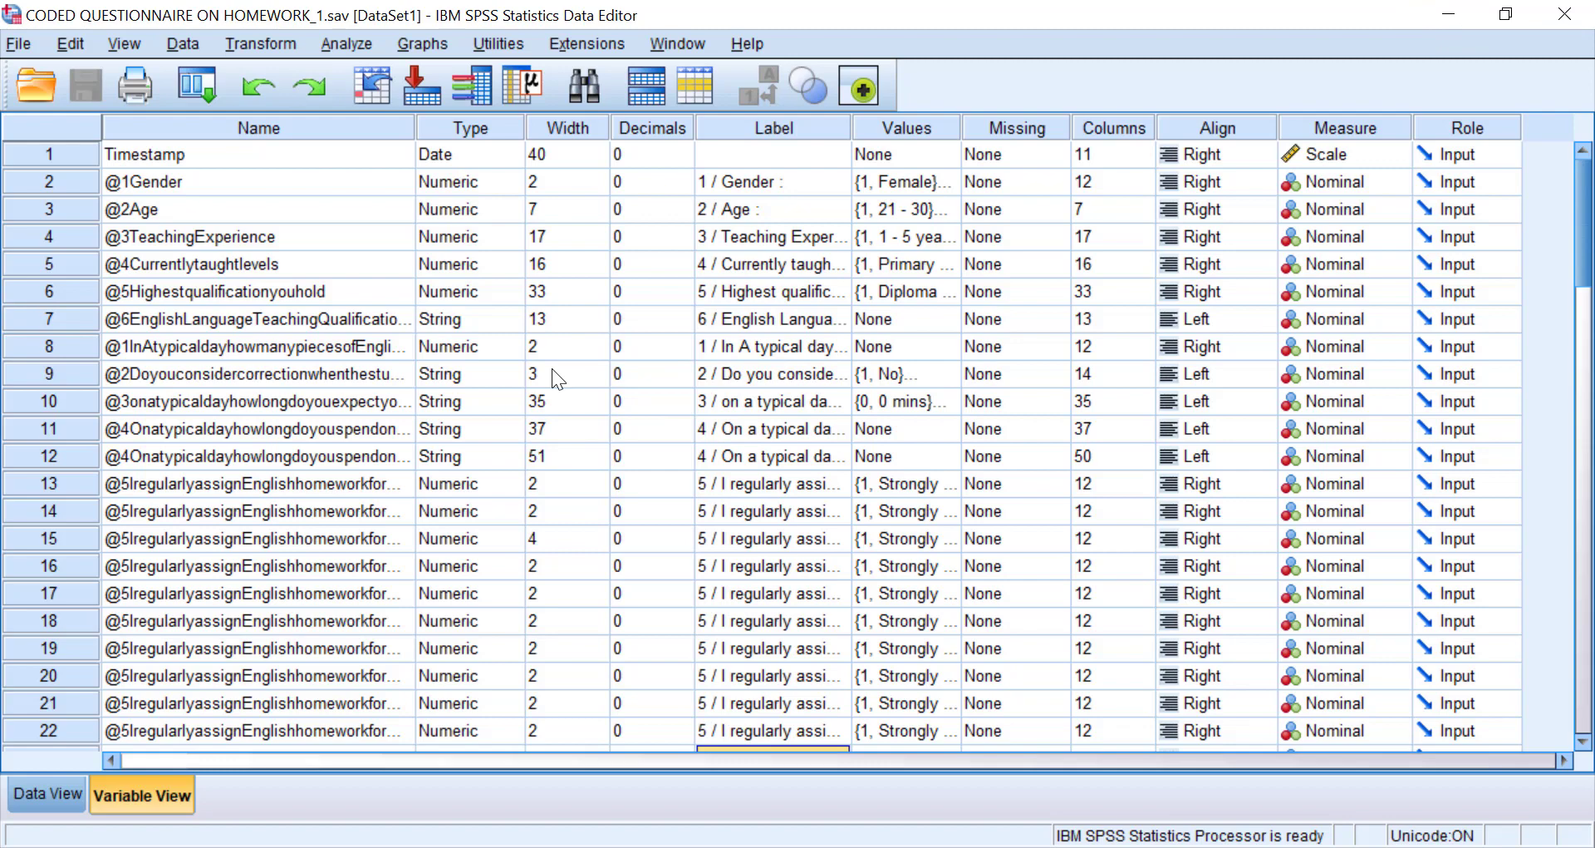
scroll(631, 299, "down", 4)
scroll(831, 390, "down", 1)
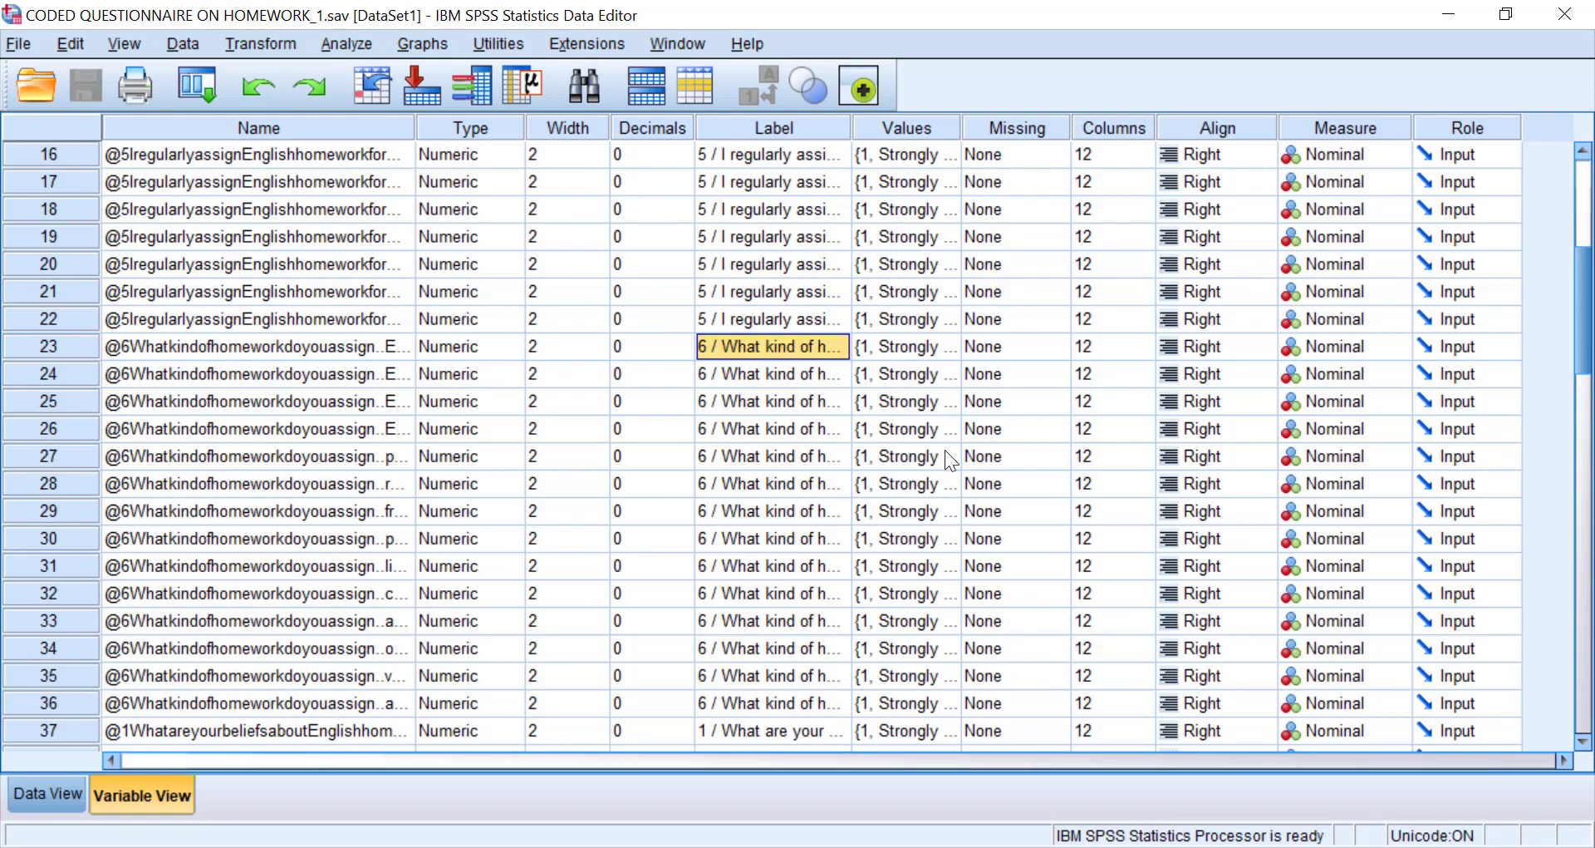